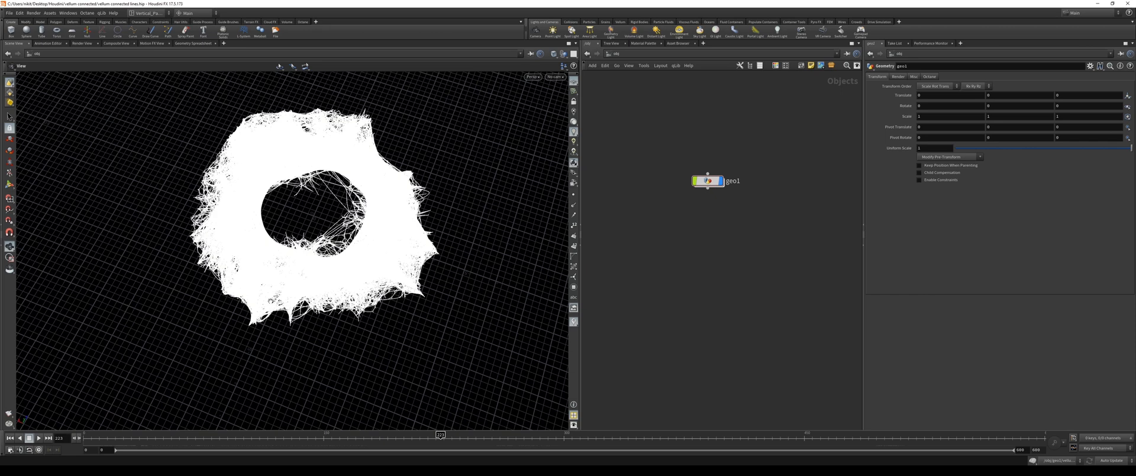
- Look through the three reference renders of the fibrous ring, comparing the pink, gold and blue versions in the Photos viewer
click(104, 435)
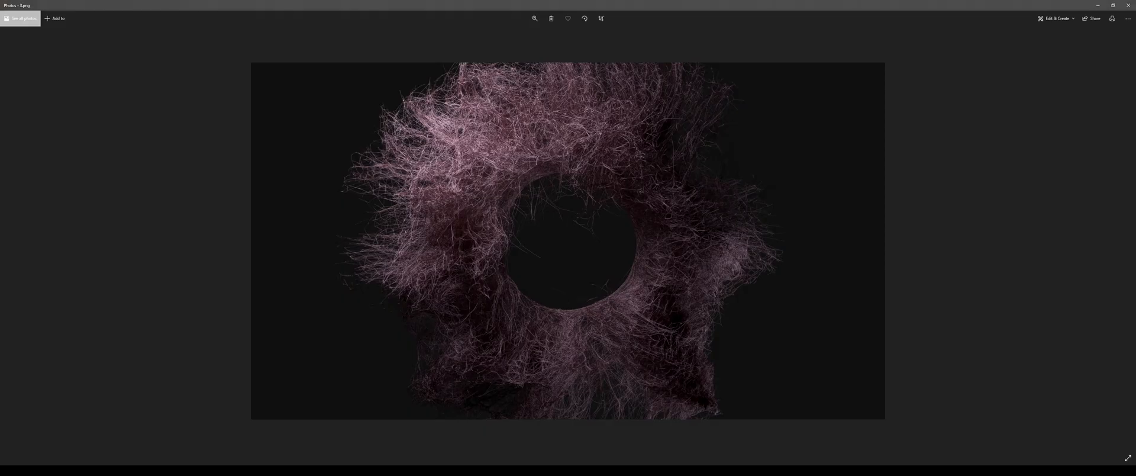
key(Left)
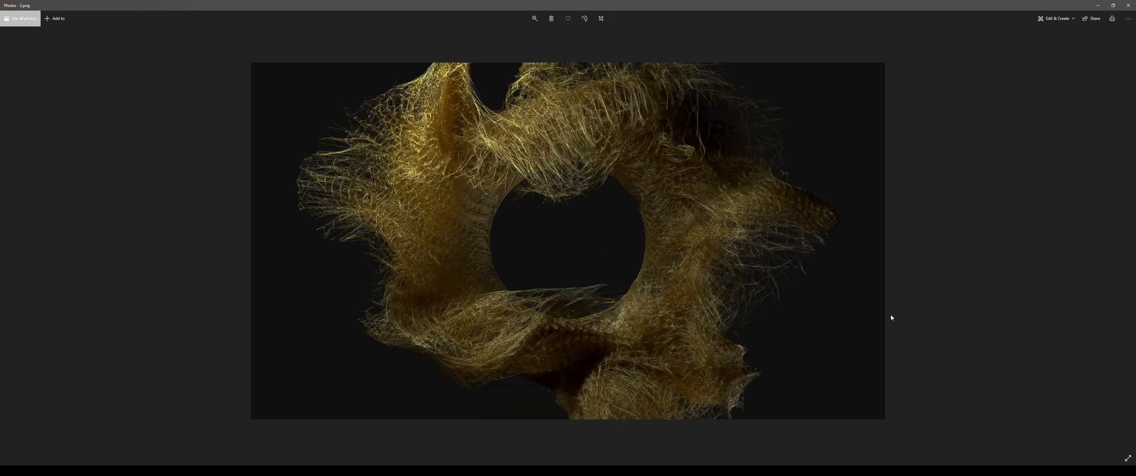
key(Left)
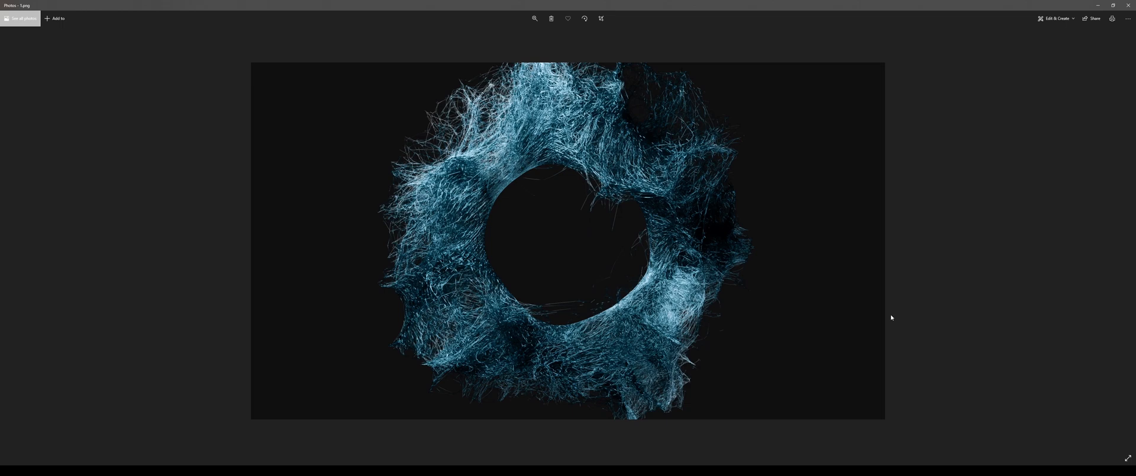
key(Right)
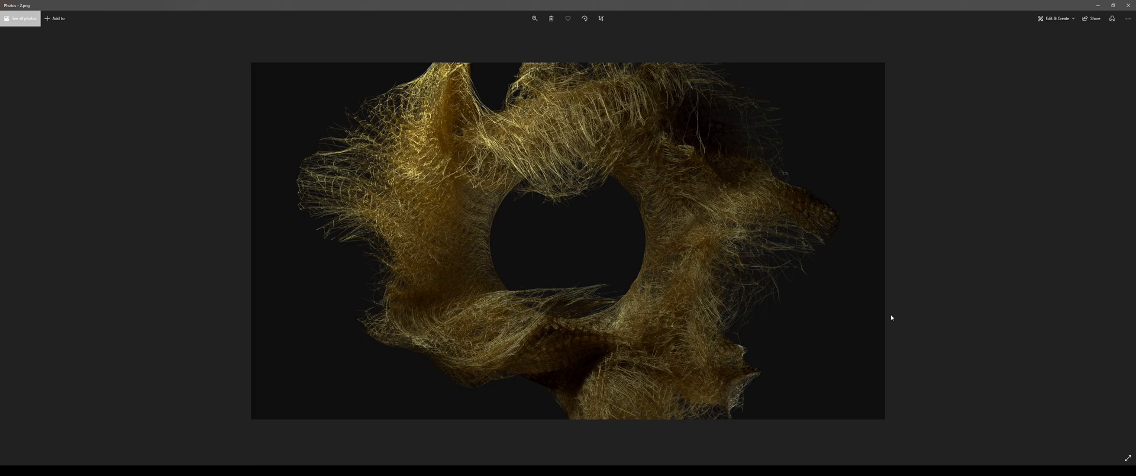
key(Right)
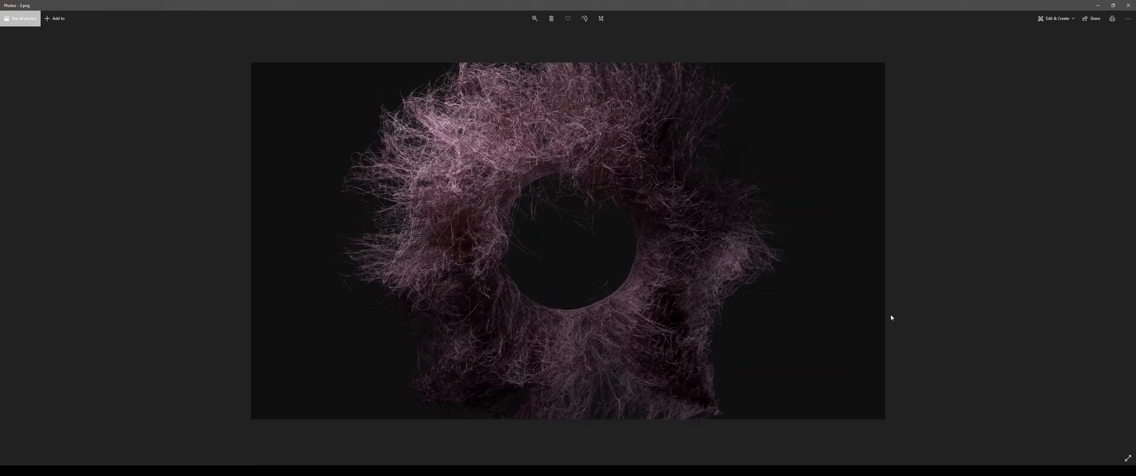
key(Left)
key(Left)
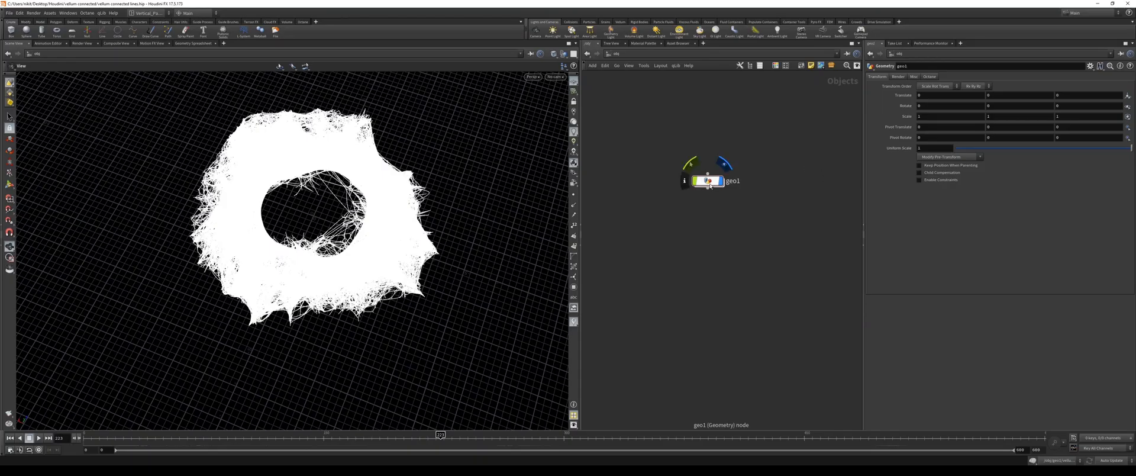
- Add a second Geometry object in Houdini, hide geo1 and place the new object well apart from it
key(l)
key(Tab)
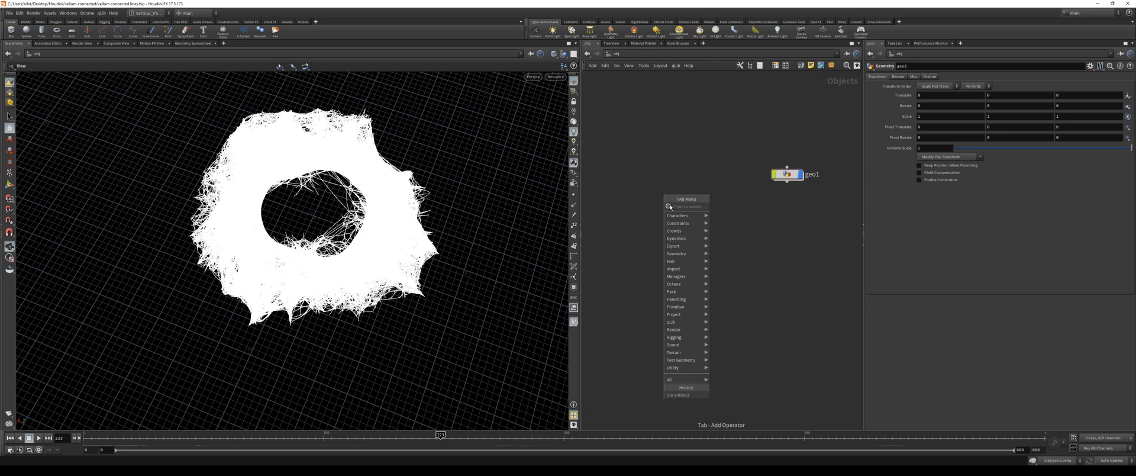
text(geo)
key(Return)
click(664, 176)
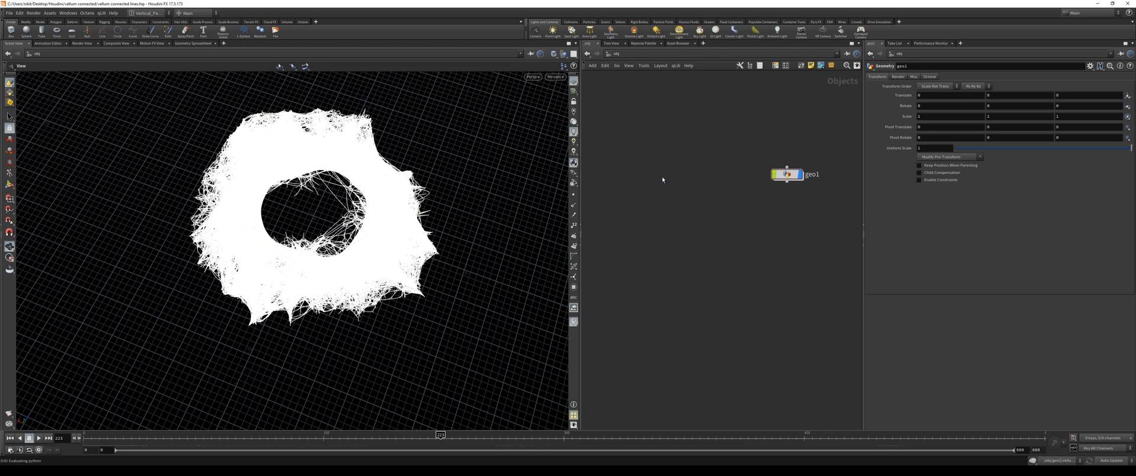
click(801, 175)
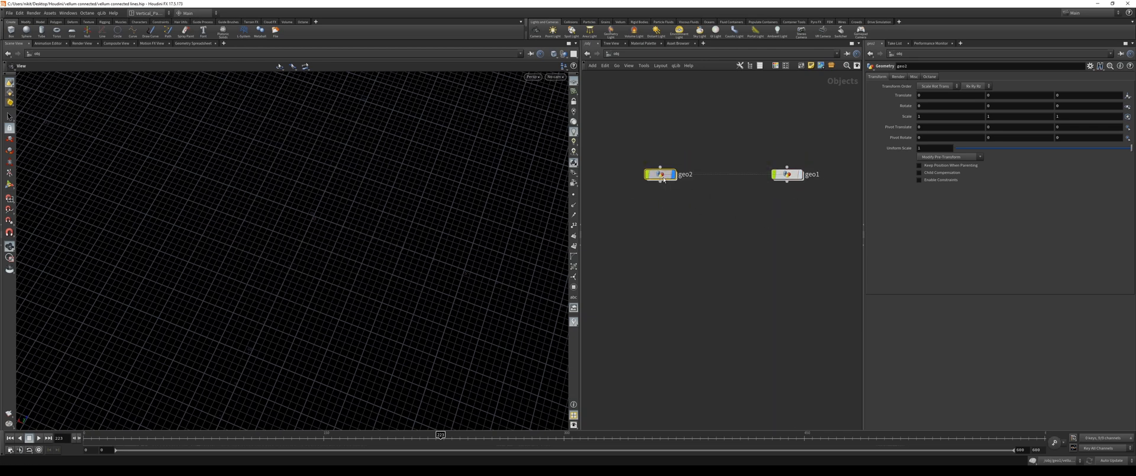
mouse_move(667, 177)
mouse_down()
mouse_move(639, 185)
mouse_move(646, 178)
mouse_up()
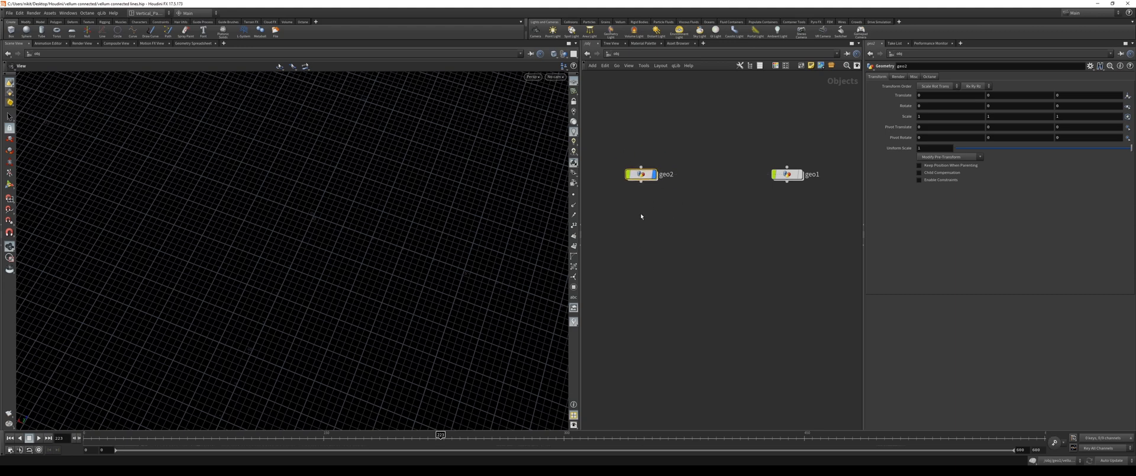
- Enter the new geo2 object and add a Line node to its empty network
key(Tab)
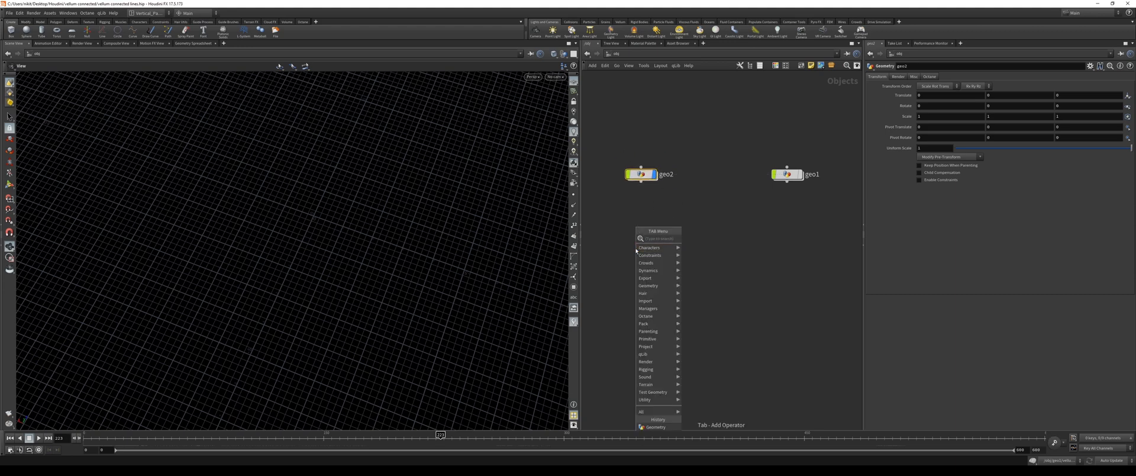
key(Escape)
double_click(647, 176)
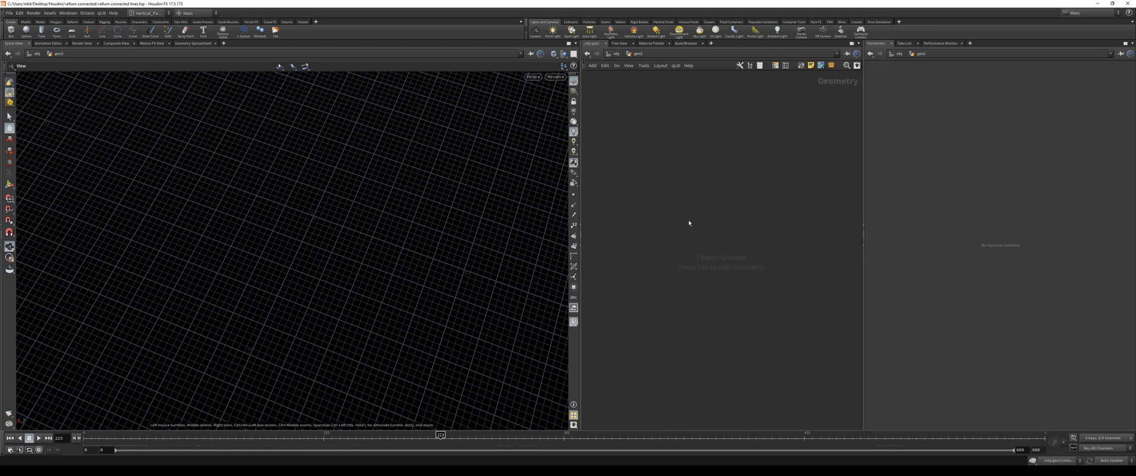
key(Tab)
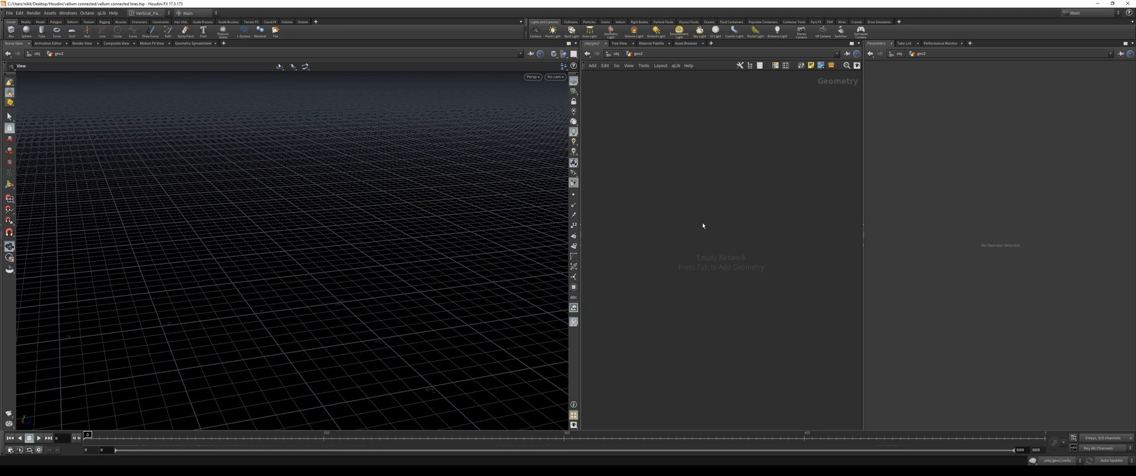
key(Tab)
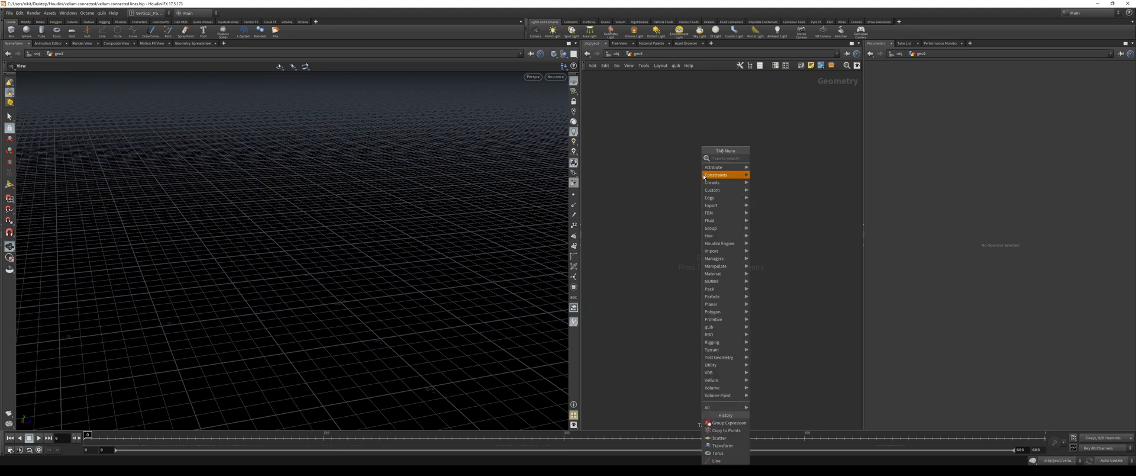
click(769, 168)
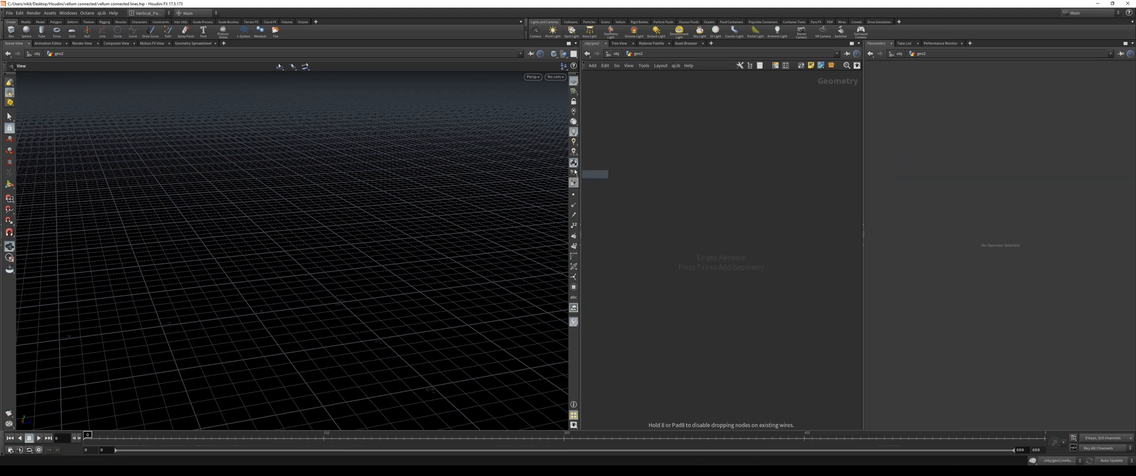
click(651, 150)
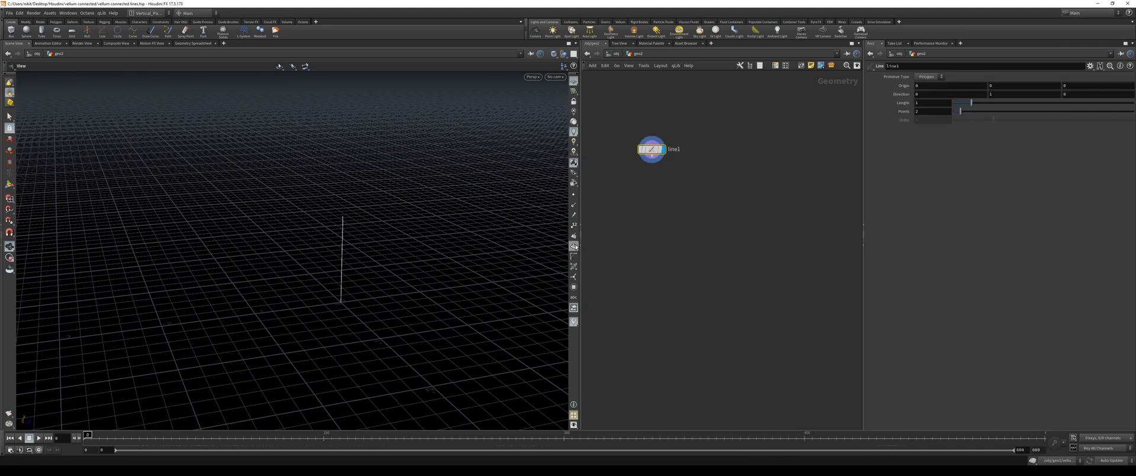
- Set the line's point count to 12, showing the point markers only while editing
click(573, 226)
scroll(346, 290, up, 5)
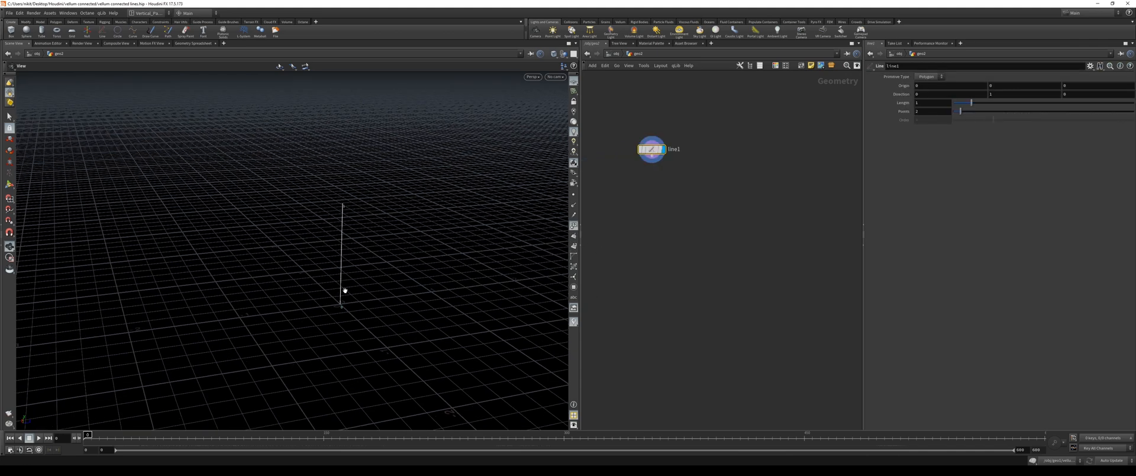
click(934, 111)
scroll(933, 111, up, 9)
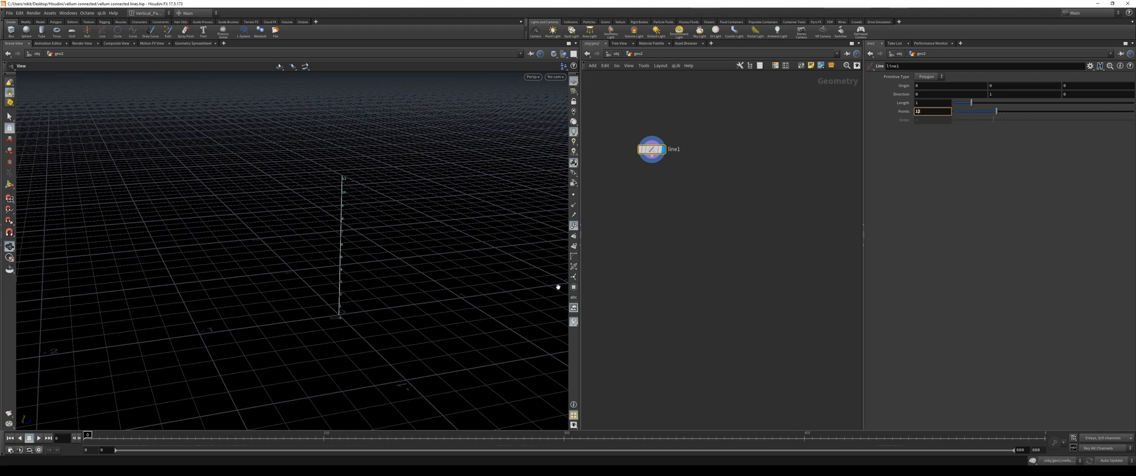
click(574, 236)
- Add a Torus node beside the line node
key(Tab)
key(Tab)
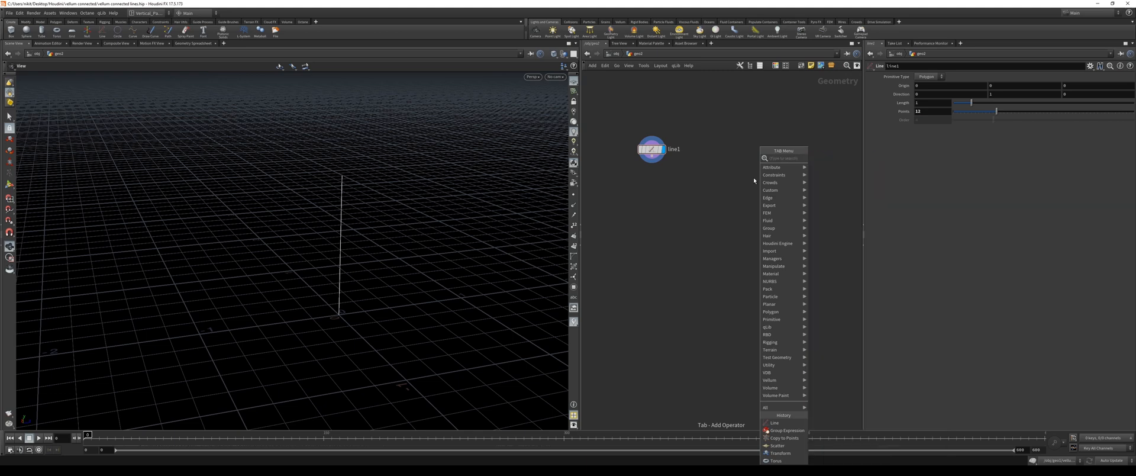
text(grid)
key(Return)
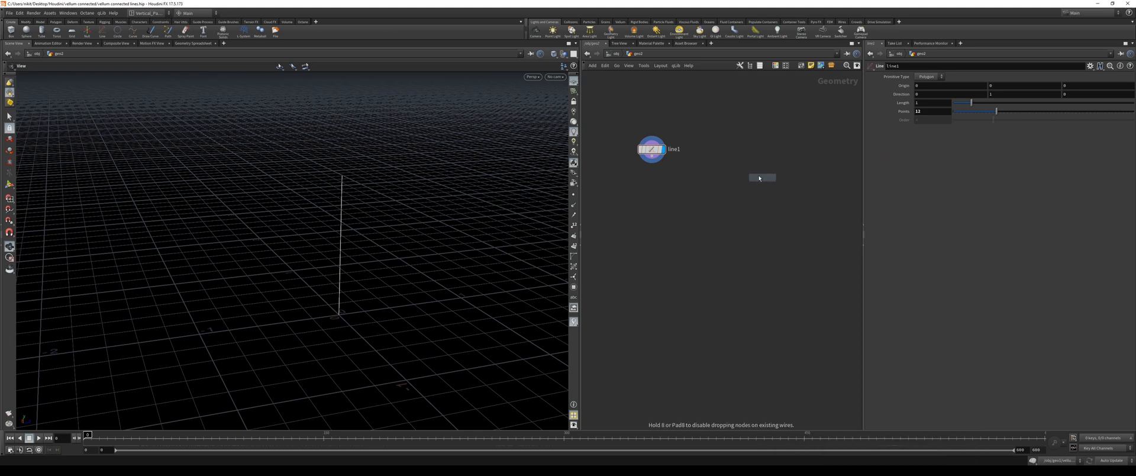
click(759, 152)
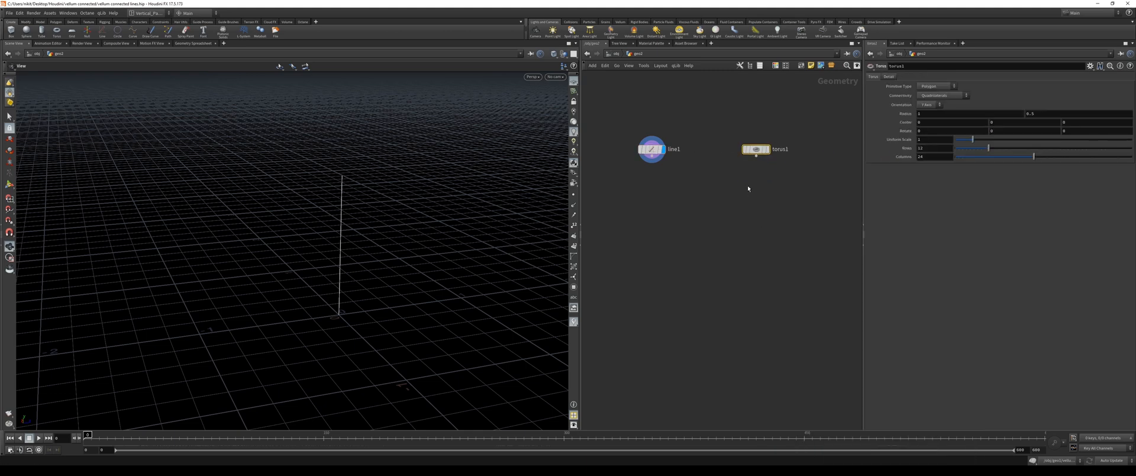
- Add a Transform node connected below the torus and display its output
key(Tab)
text(sca)
key(Return)
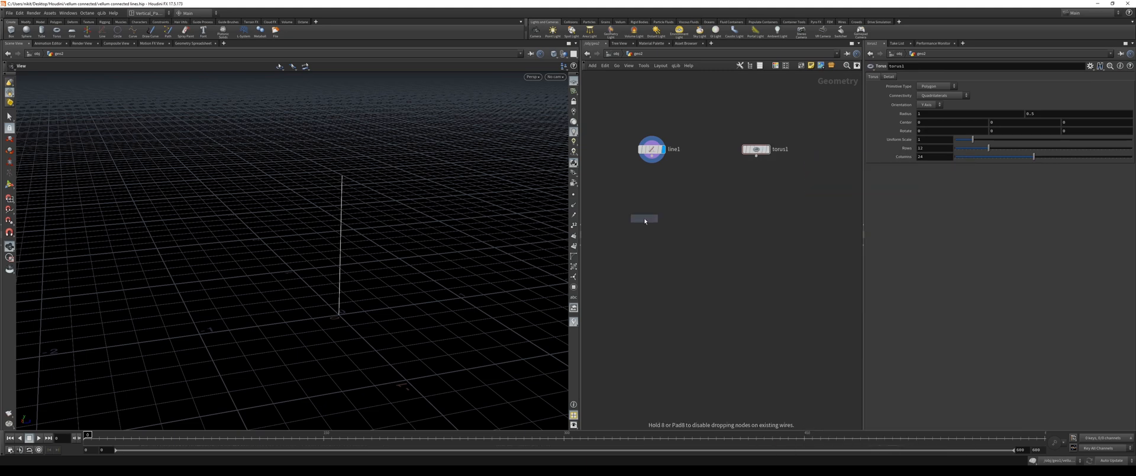
click(753, 183)
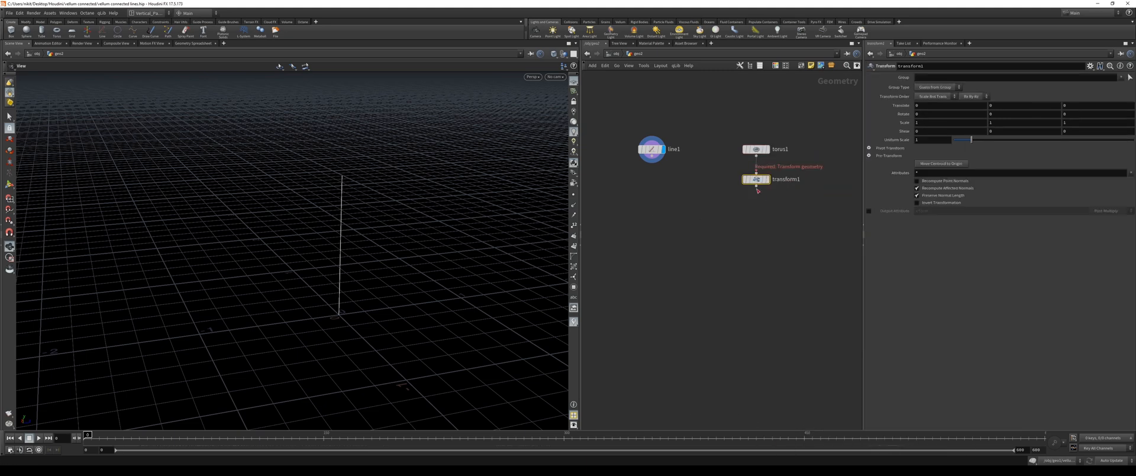
click(769, 179)
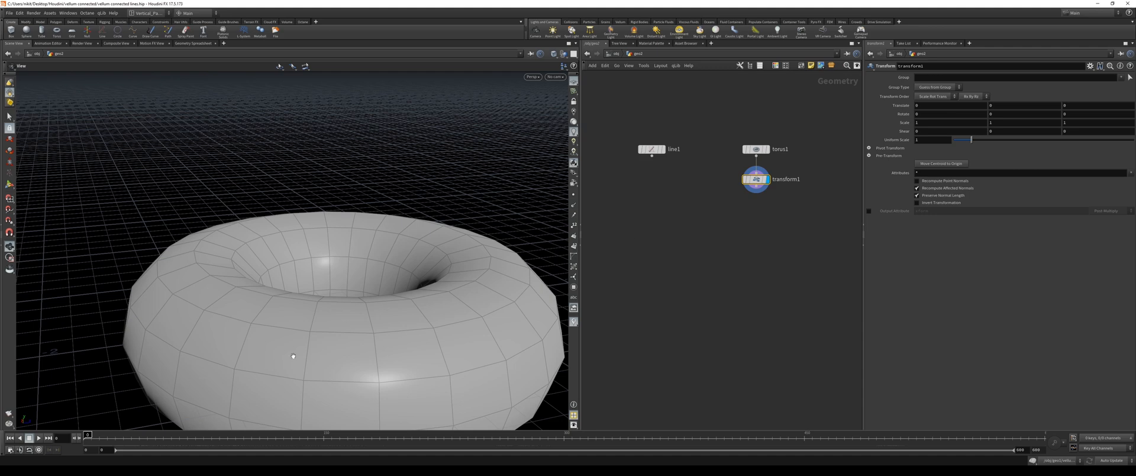
- Flatten the torus by setting the Transform node's Y scale to 0.5
middle_drag(293, 356, 304, 238)
drag(304, 238, 327, 235)
right_drag(327, 235, 335, 268)
drag(335, 268, 337, 251)
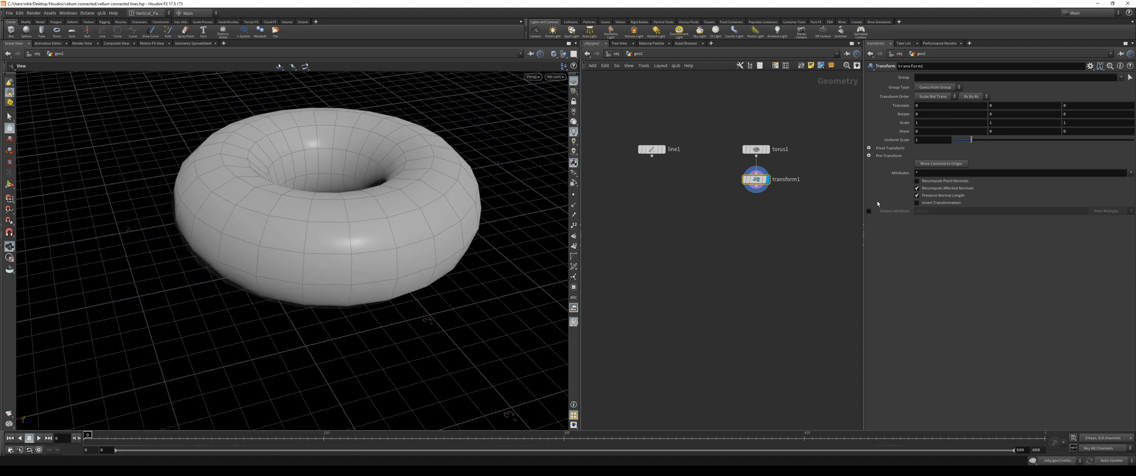
click(1003, 121)
text(0.5)
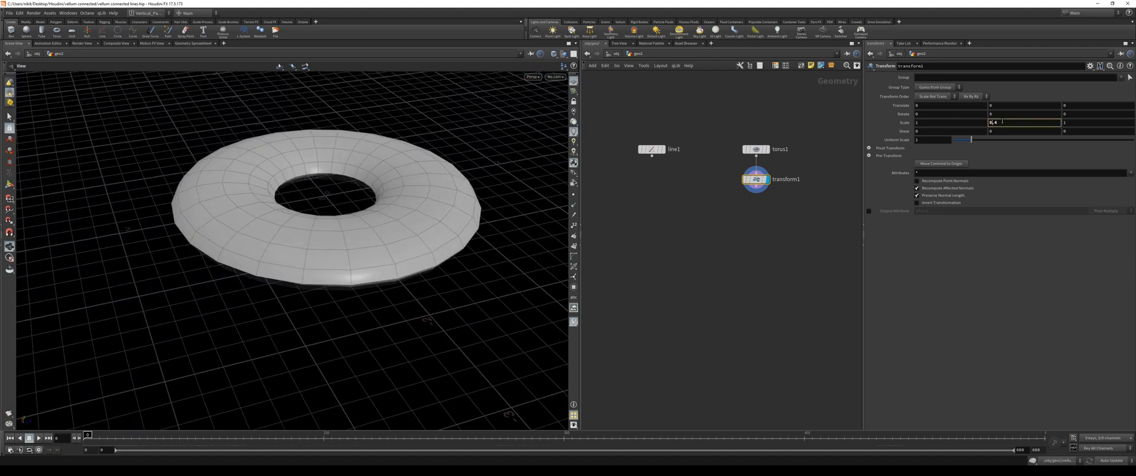
- Add a Scatter node, feed it from the transform, display its points and place it just below the transform
scroll(746, 243, down, 5)
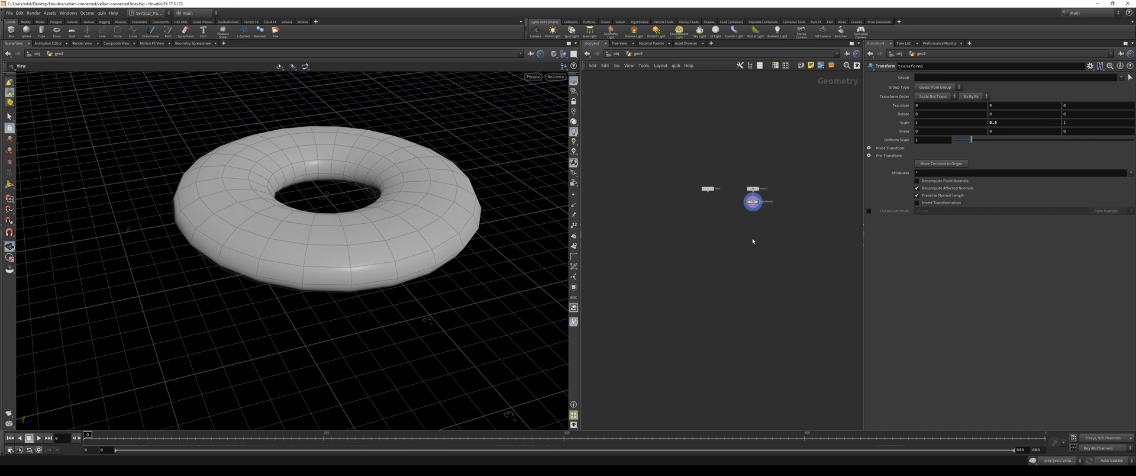
scroll(734, 255, up, 4)
key(Tab)
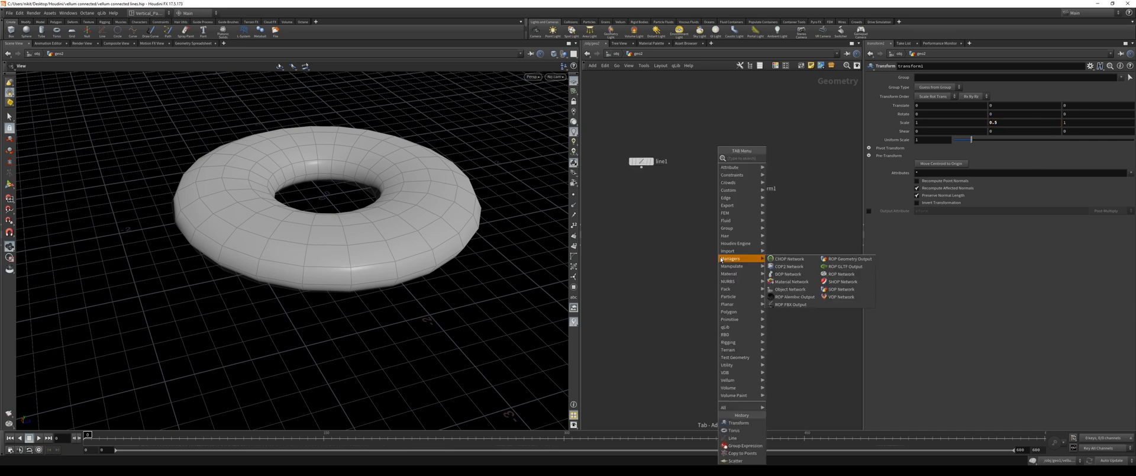
text(scatt)
key(Return)
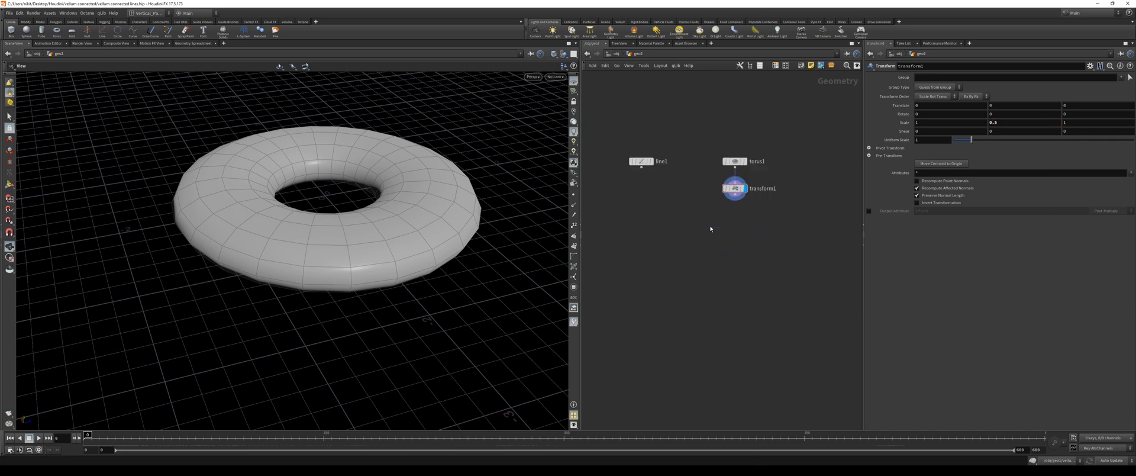
click(711, 228)
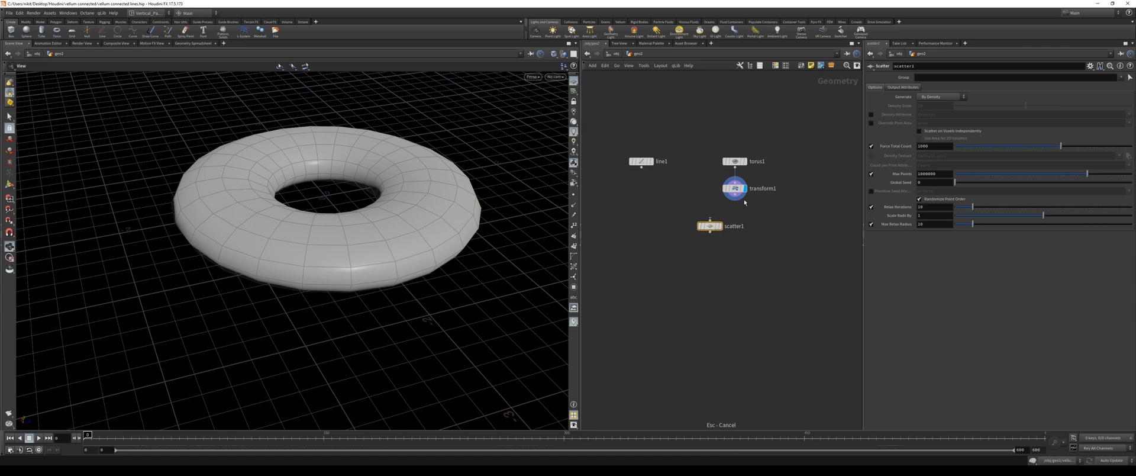
drag(736, 195, 736, 241)
click(721, 227)
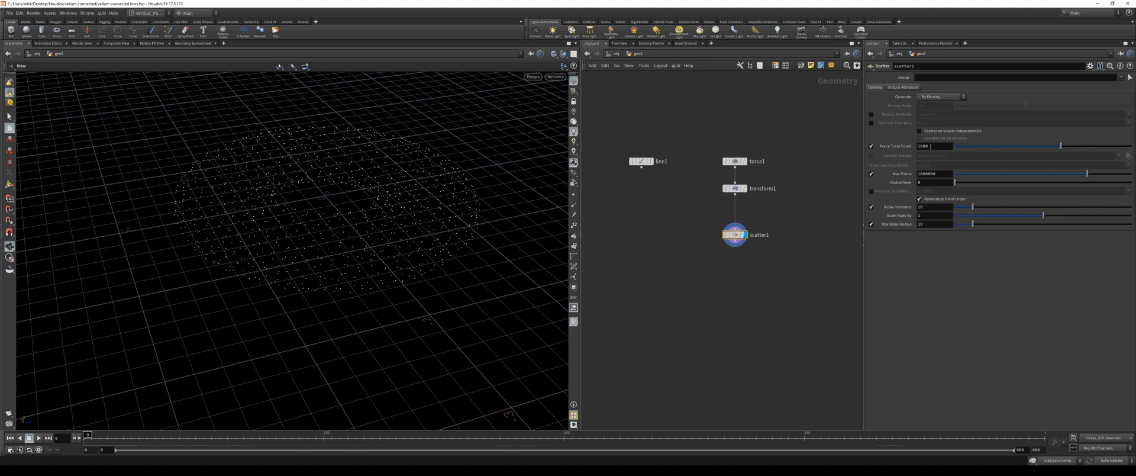
double_click(930, 145)
drag(736, 234, 708, 221)
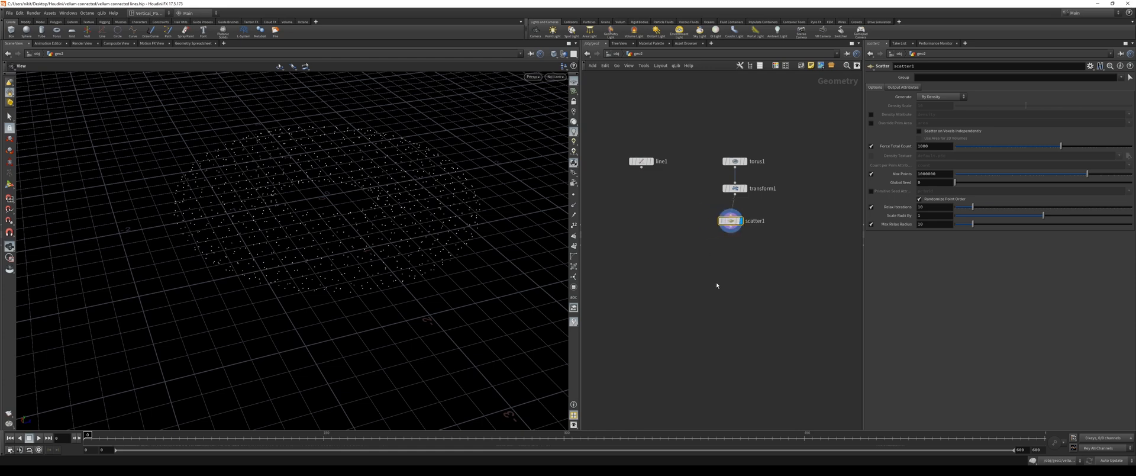
- Add a Copy to Points node with the line as source geometry and the scattered points as target
key(Tab)
key(Escape)
key(Tab)
mouse_move(632, 319)
text(copyt)
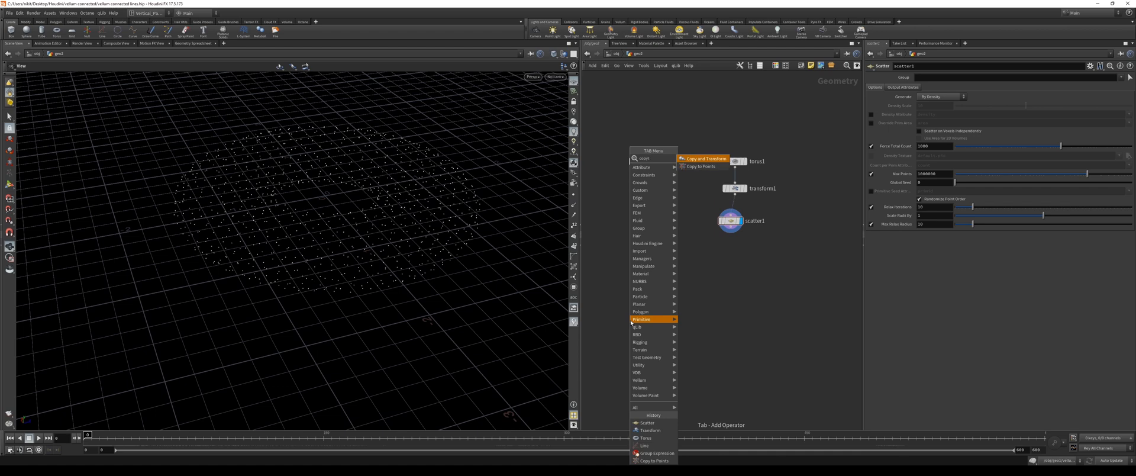
key(Down)
key(Return)
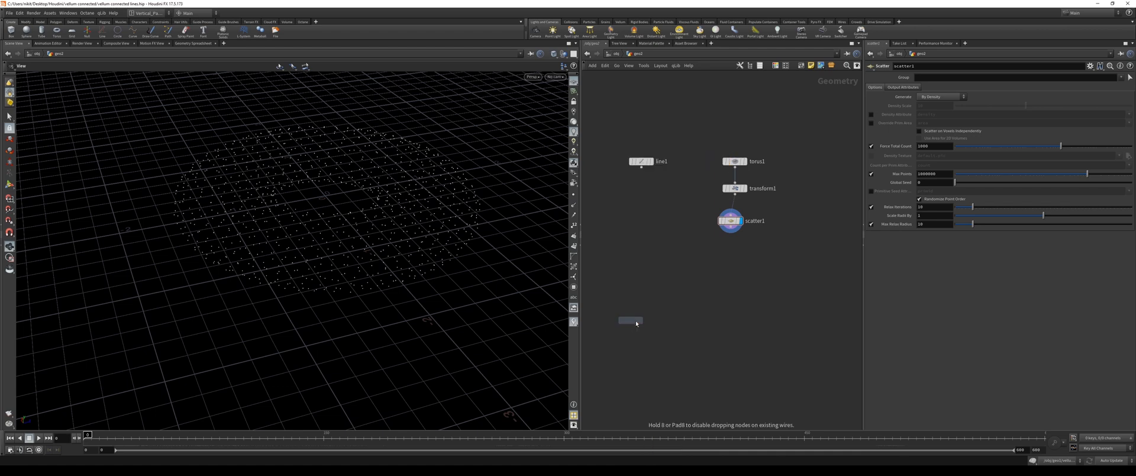
click(689, 249)
drag(641, 168, 696, 243)
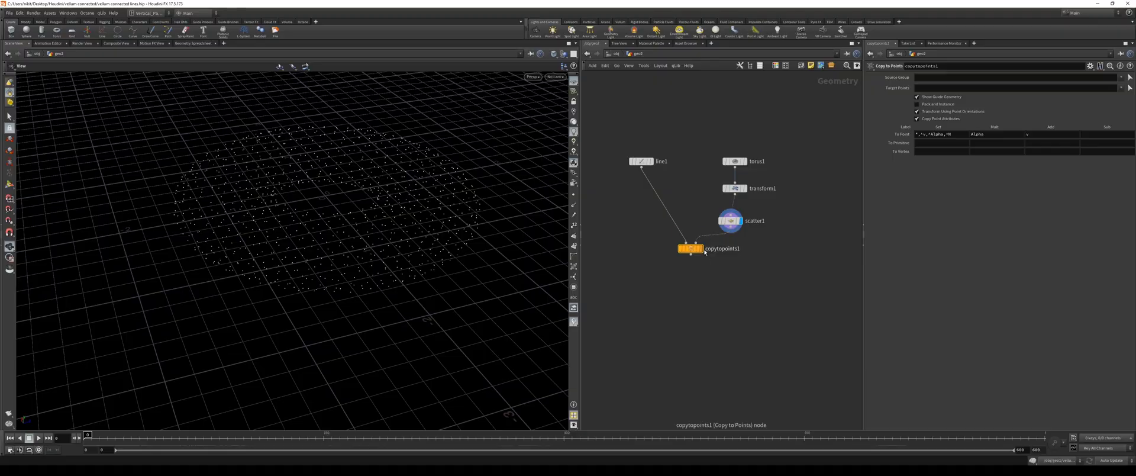
- Display the Copy to Points output and view the copied lines from a lower angle
click(702, 249)
mouse_move(330, 310)
mouse_down()
mouse_move(286, 285)
mouse_move(320, 301)
mouse_up()
middle_drag(320, 301, 335, 224)
drag(426, 332, 420, 261)
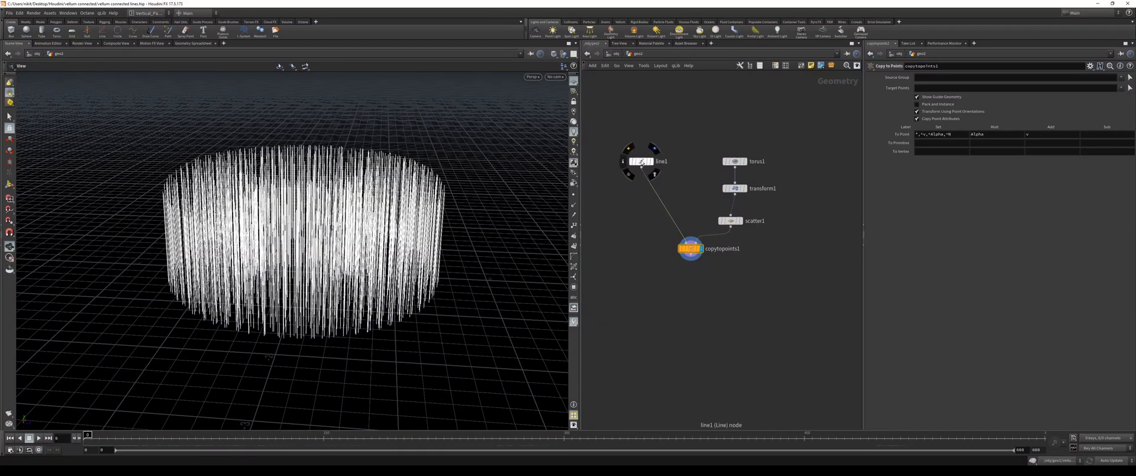
- Tidy the node network by laying out the line, torus, transform, scatter and copy nodes compactly
drag(641, 161, 648, 220)
drag(687, 142, 783, 228)
key(l)
click(659, 324)
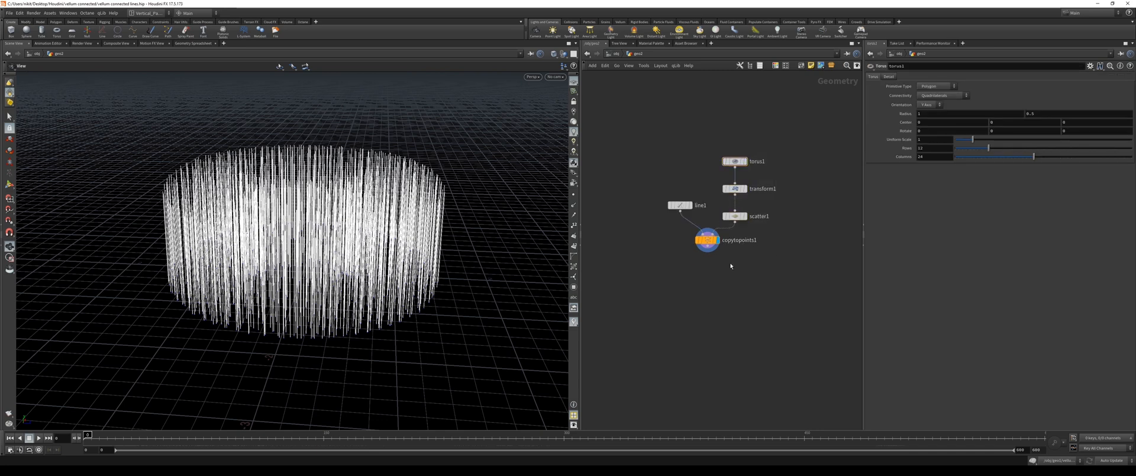
scroll(721, 284, up, 3)
scroll(704, 289, down, 2)
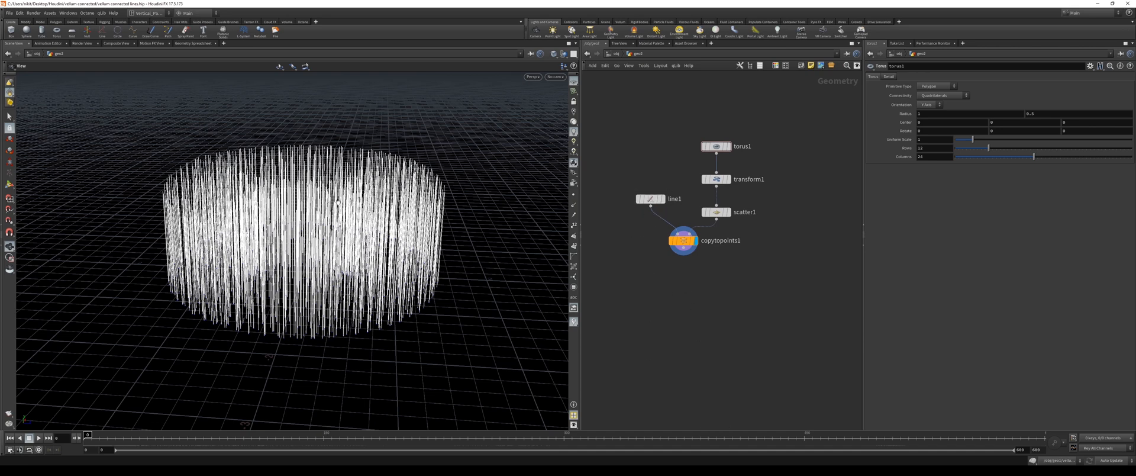
middle_drag(676, 284, 669, 239)
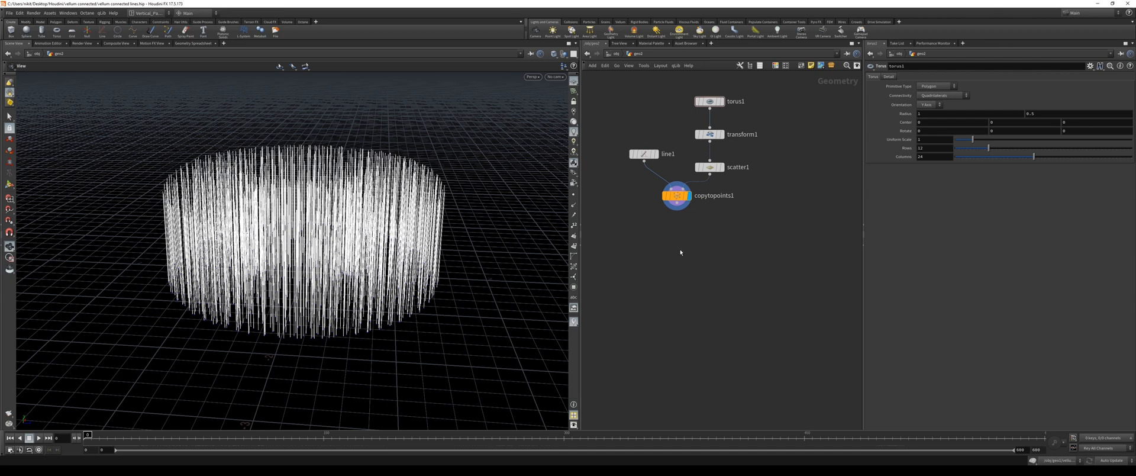
- Add a Group Expression node connected below the Copy to Points node
key(Tab)
text(groupe)
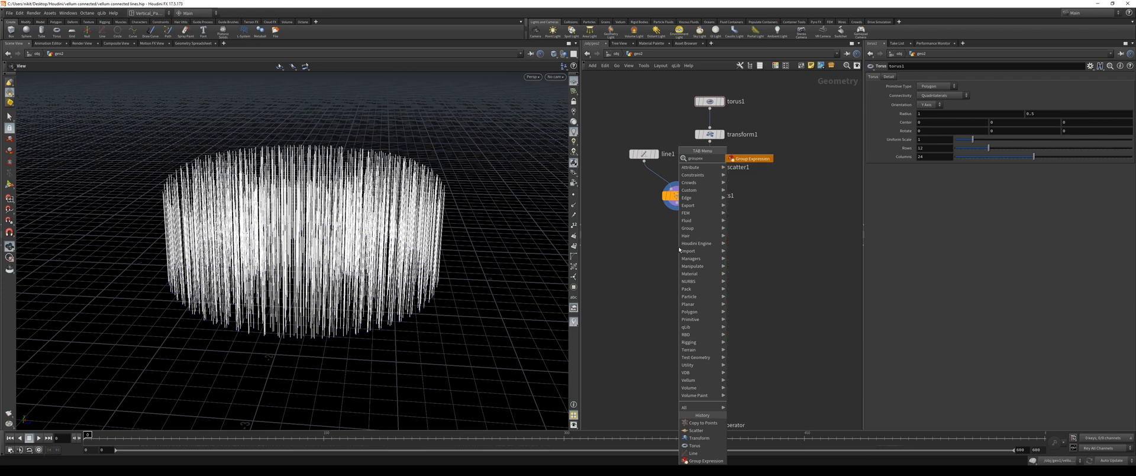
key(Return)
click(677, 247)
click(669, 237)
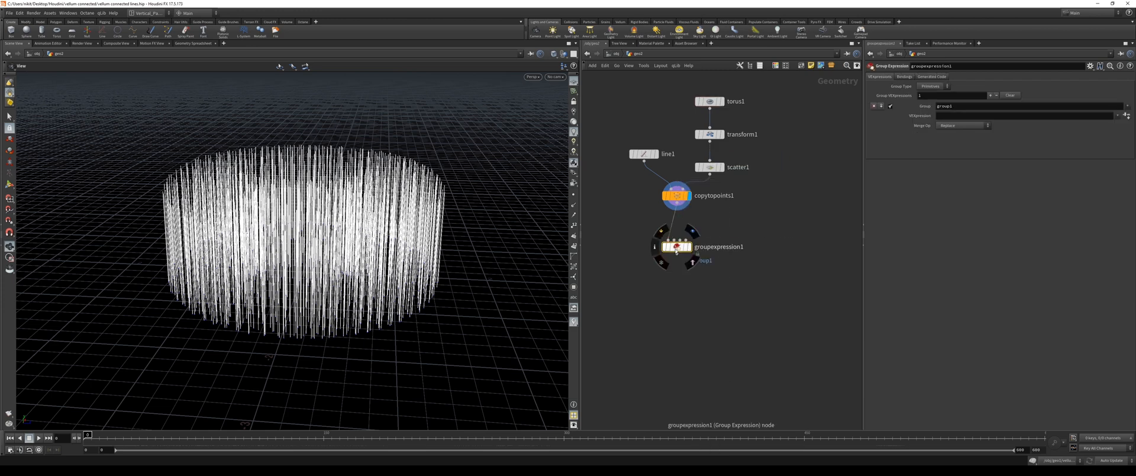
- Name the Group Expression node's group line_bottom_point
click(962, 109)
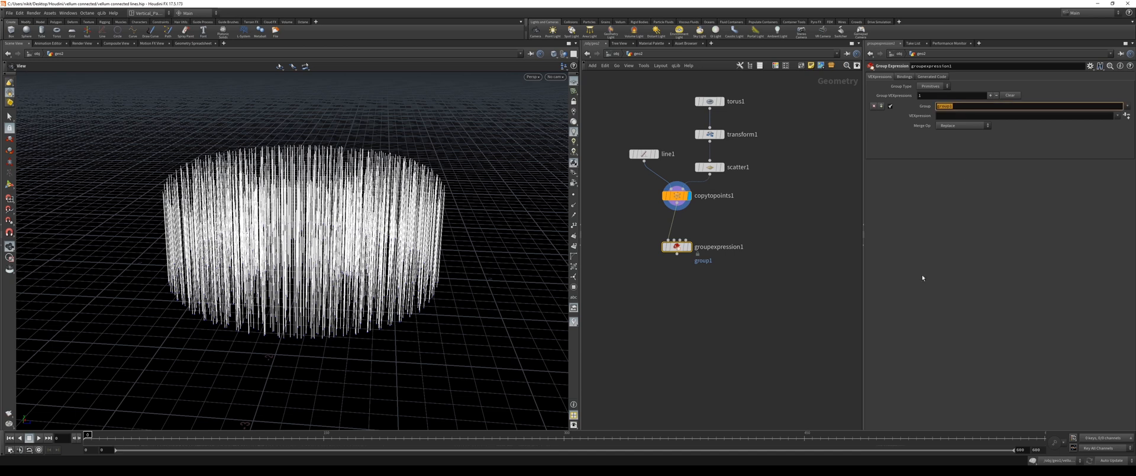
text(line_bottom_point)
key(Return)
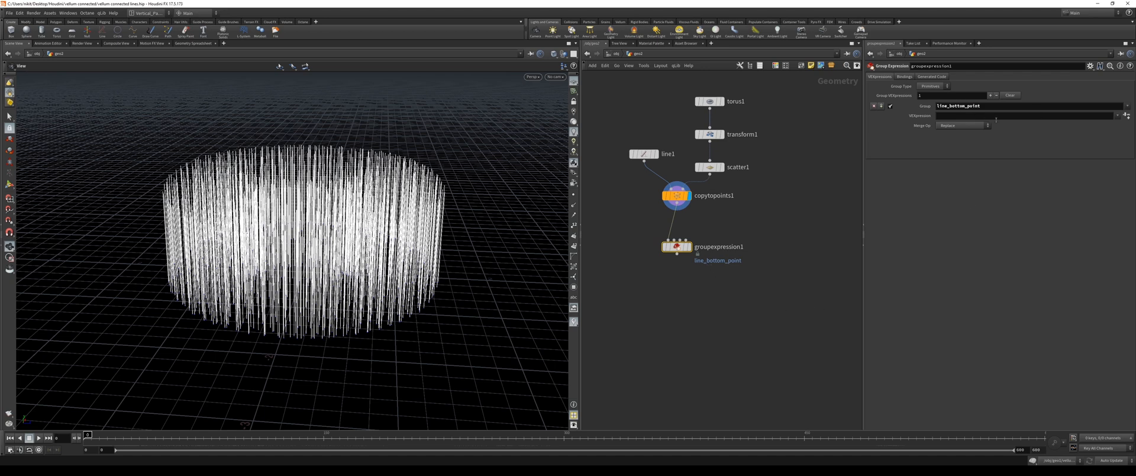
- Apply the First Point of Primitive preset as the group's VEXpression and set the group type to Points
click(1118, 116)
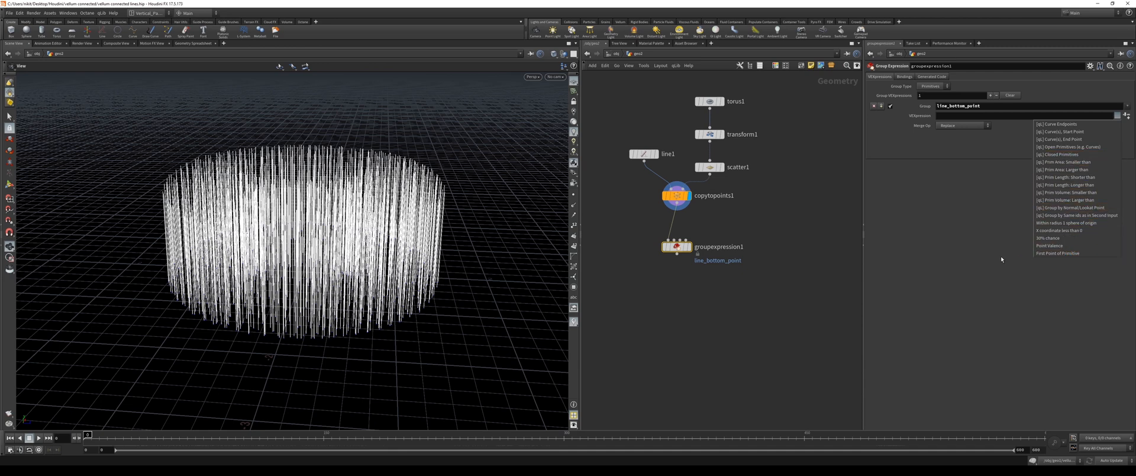
click(1059, 254)
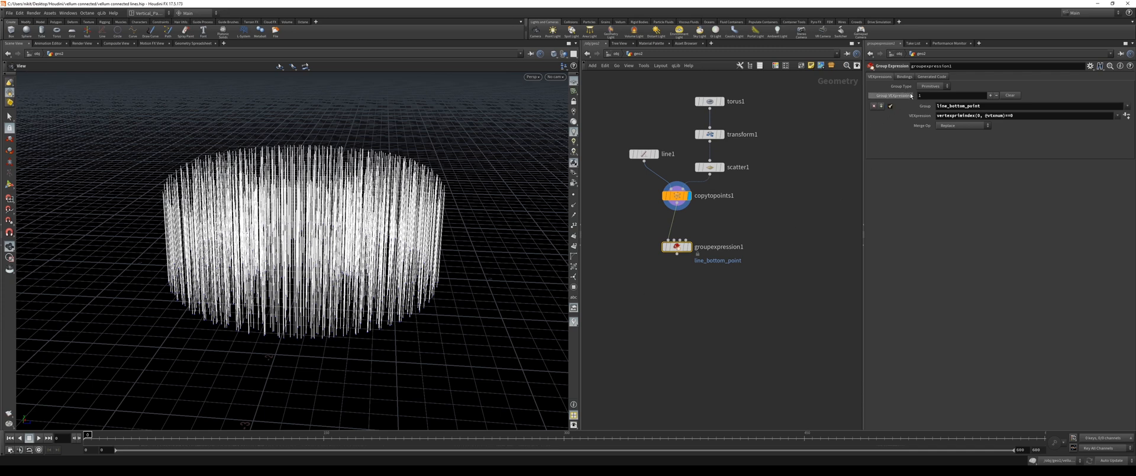
click(931, 86)
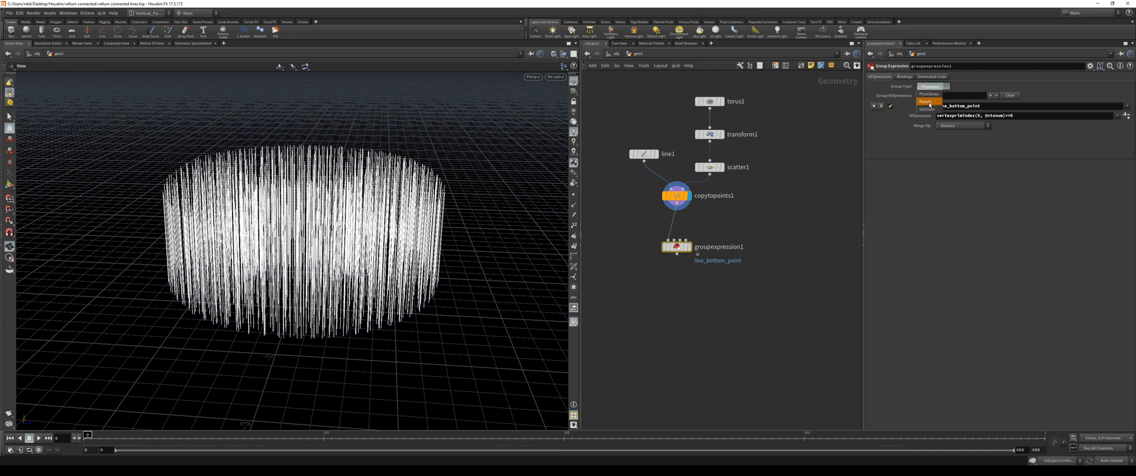
click(926, 101)
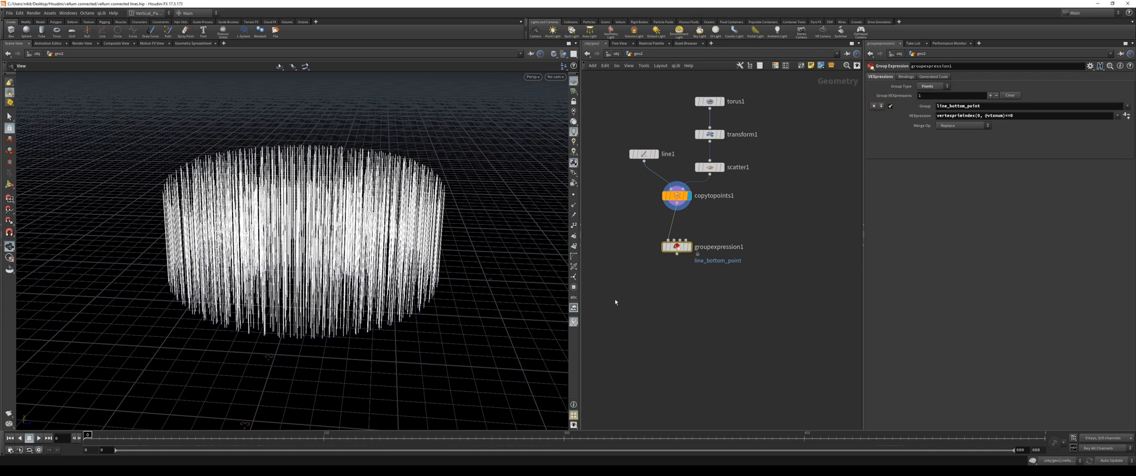
- Display the Group Expression output and look closely at the grouped points at the lines' lower ends
click(689, 247)
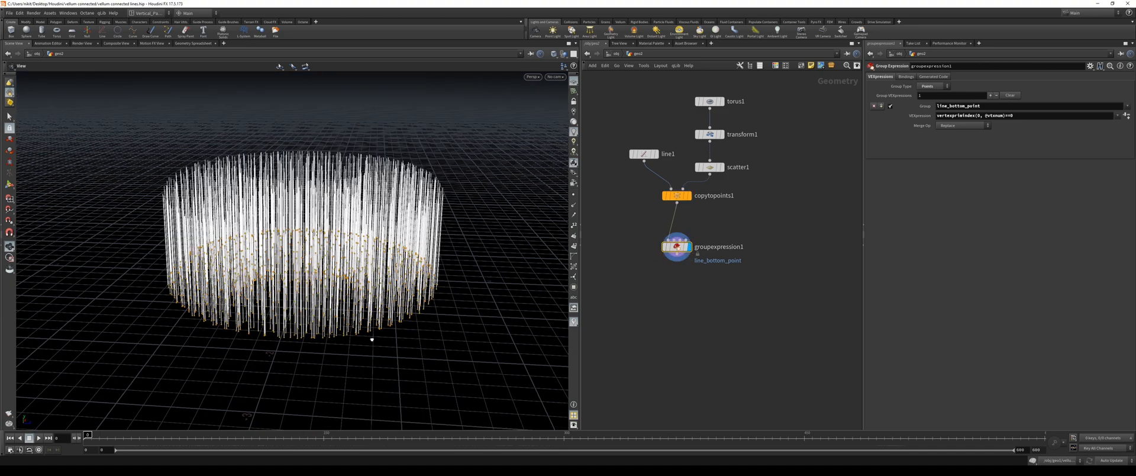
alt+drag(372, 339, 373, 329)
scroll(374, 326, up, 5)
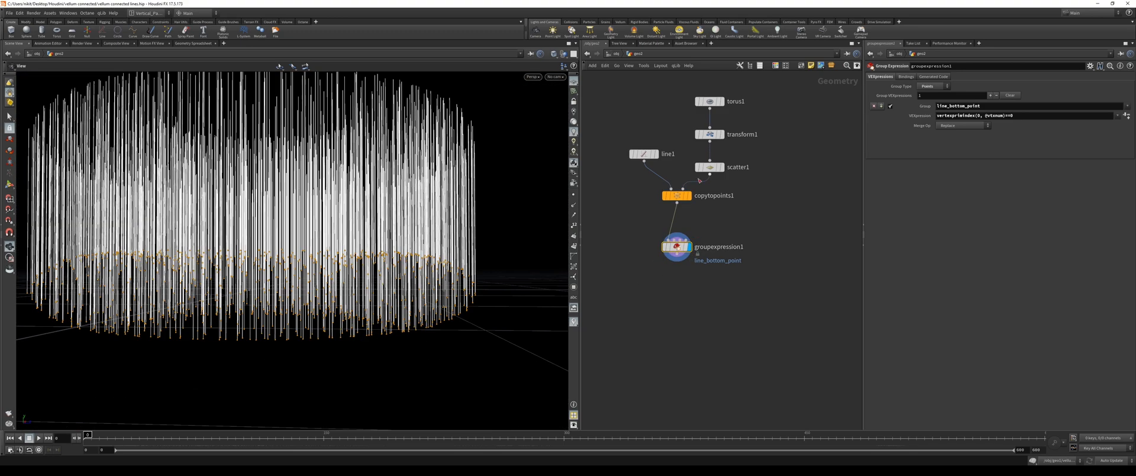
- Bypass the Copy to Points node temporarily to check a single line with point numbers, then re-enable it and hide the numbers
click(665, 196)
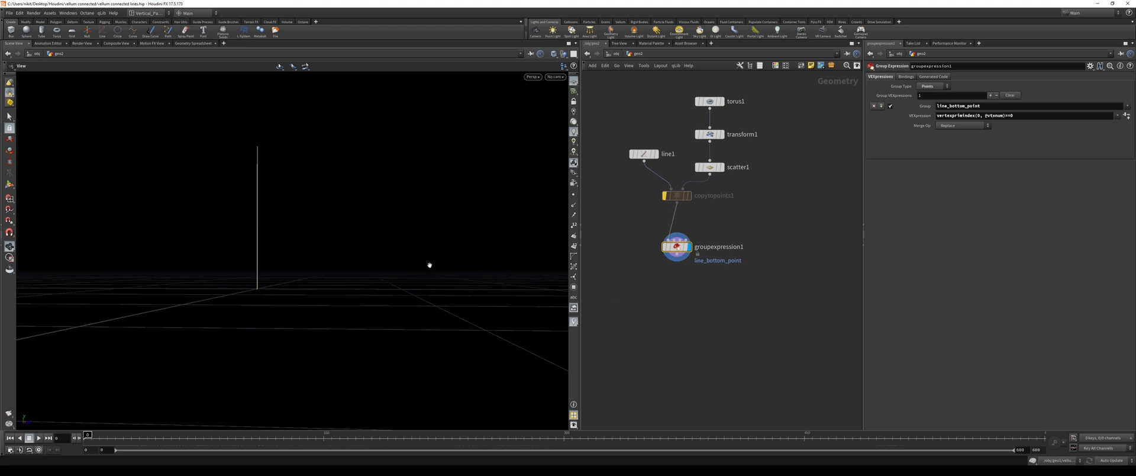
alt+drag(430, 264, 295, 284)
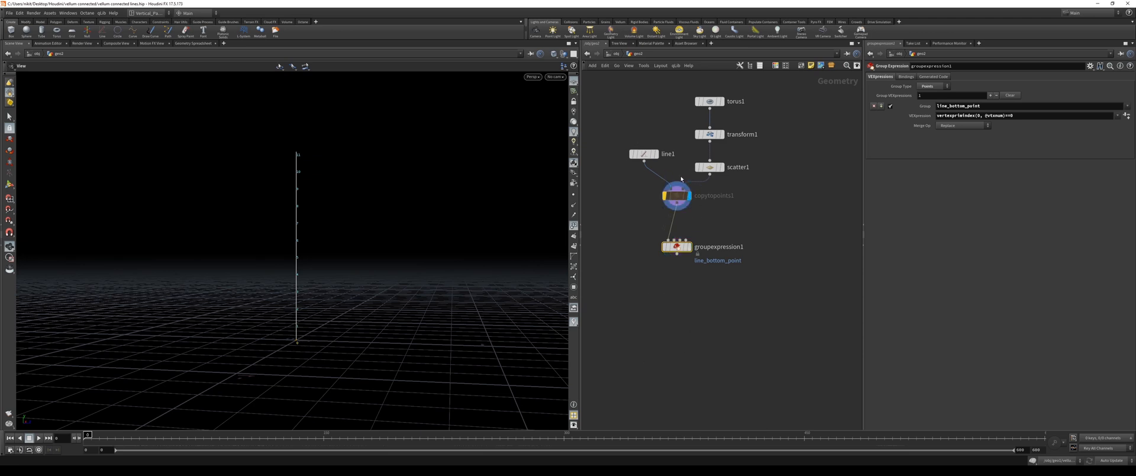
click(665, 196)
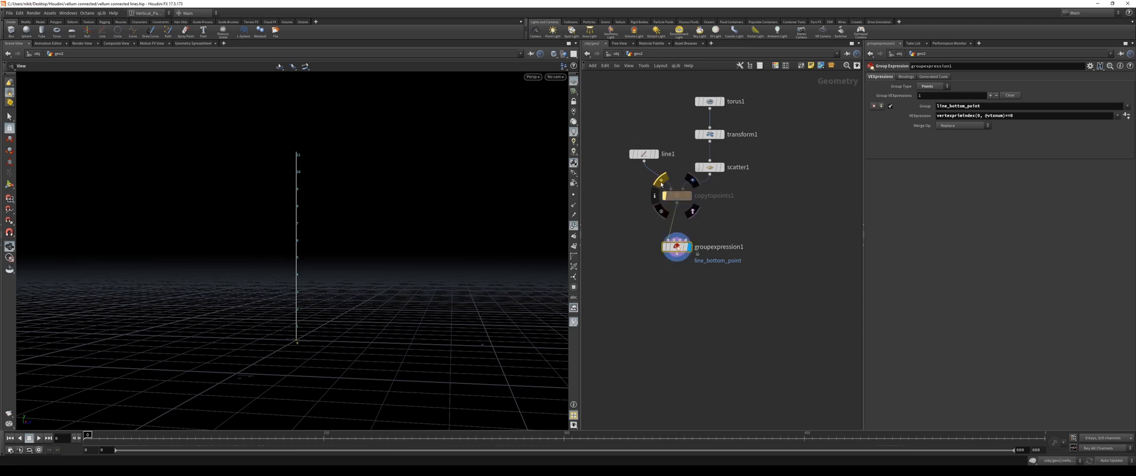
scroll(318, 276, down, 10)
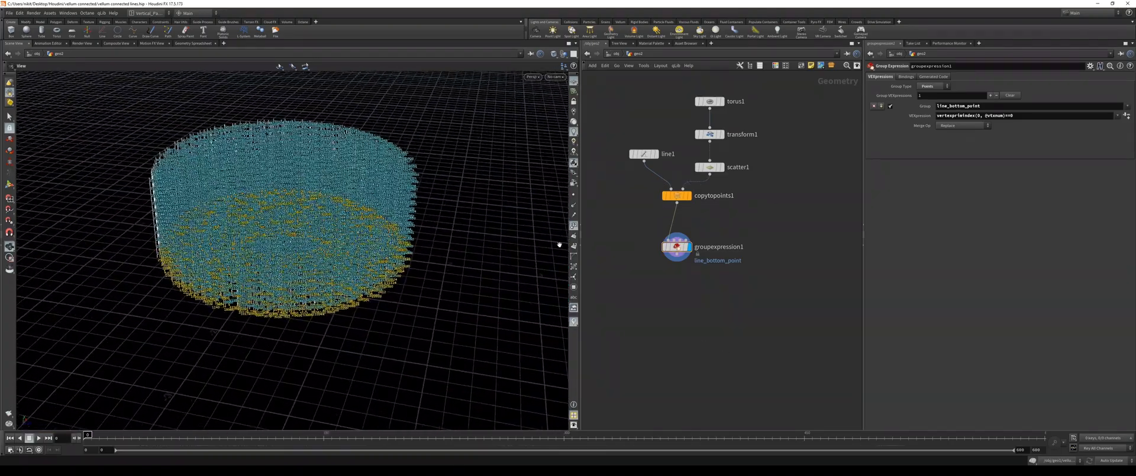
click(574, 226)
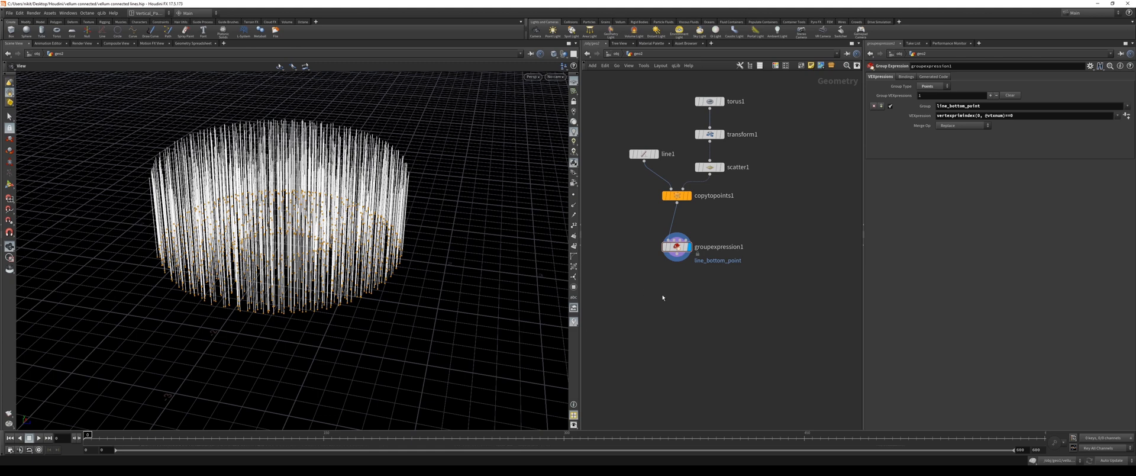
- Add a Vellum Configure Hair node fed by the Group Expression node
key(Tab)
text(vel)
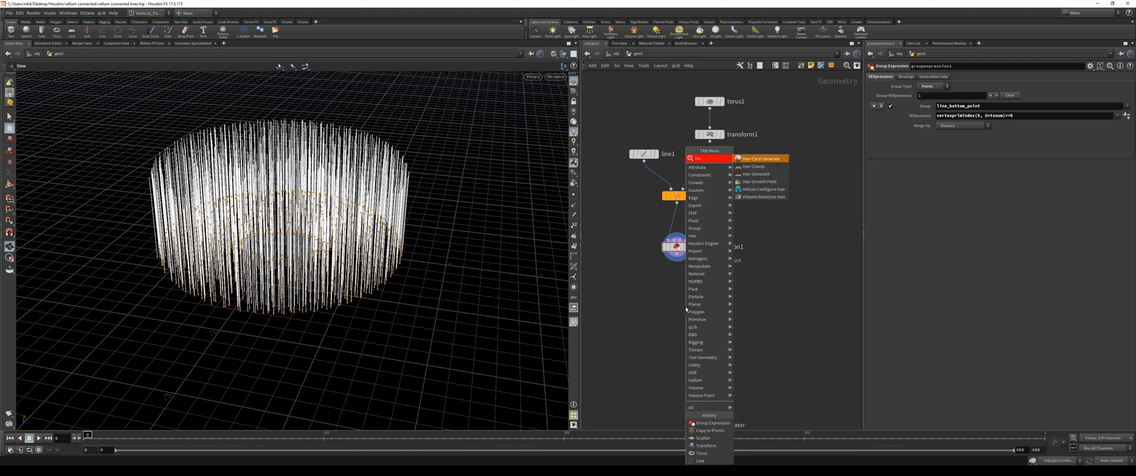
text(lum hair)
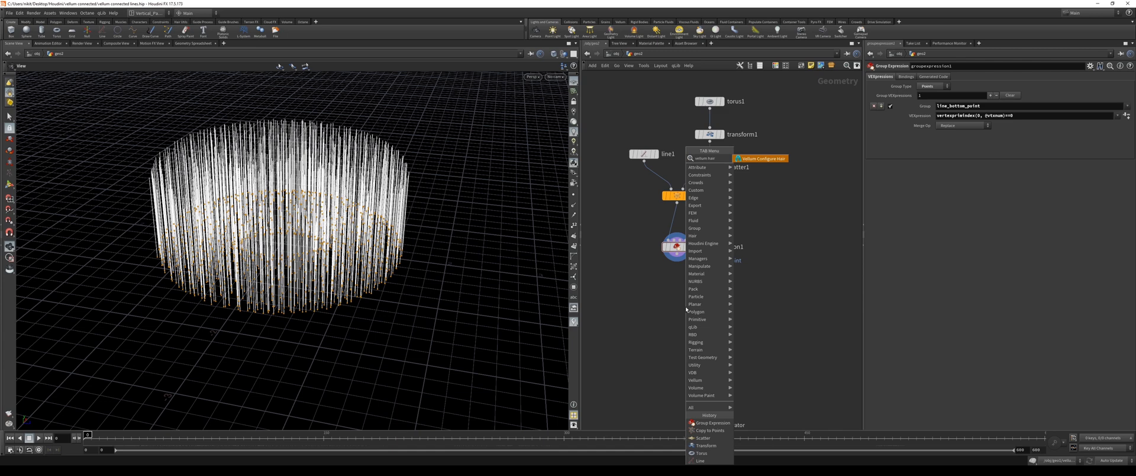
key(Return)
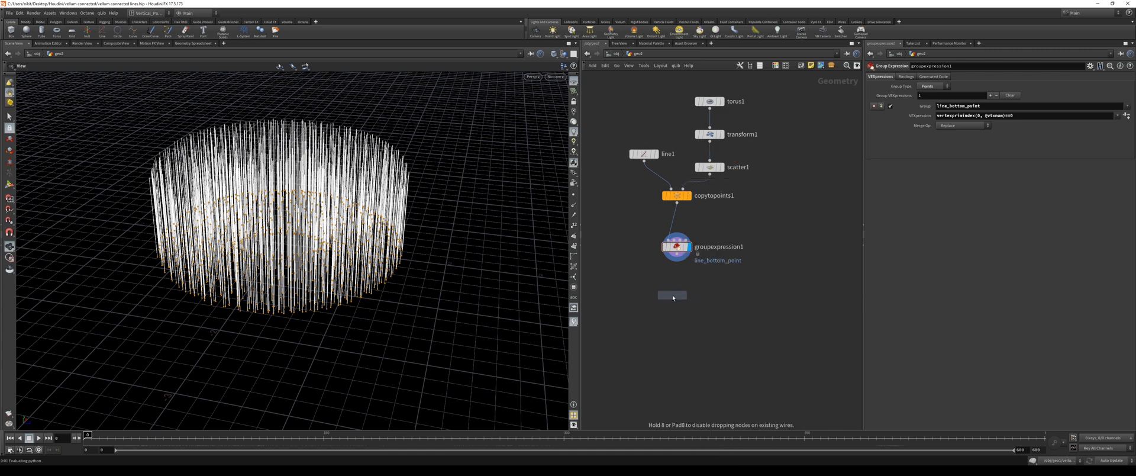
click(672, 293)
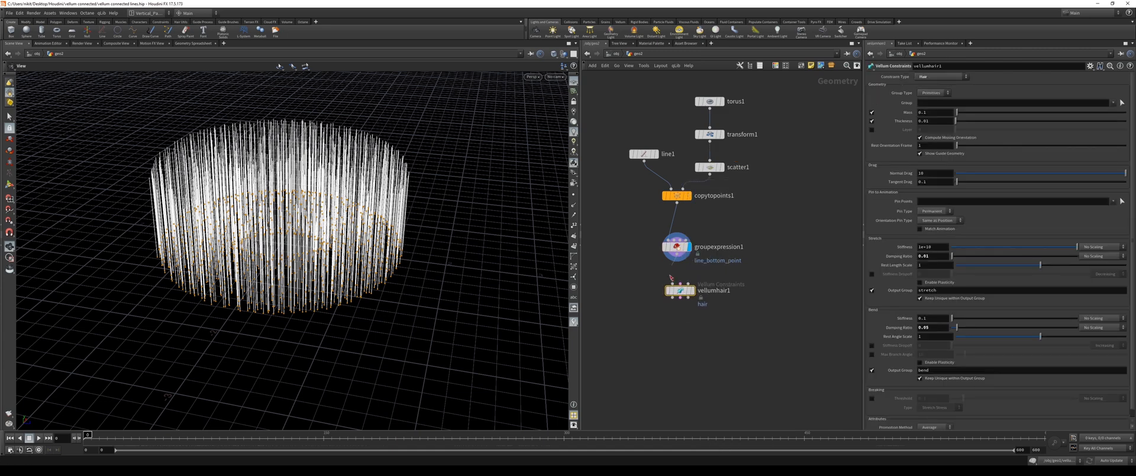
- Add a Vellum Solver node and wire the Vellum hair node's outputs into its matching inputs
key(Tab)
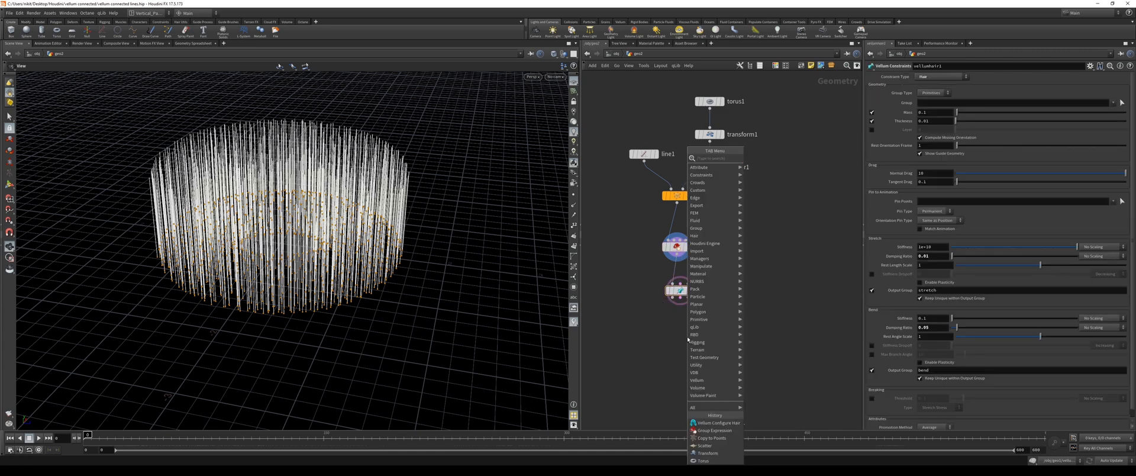
text(vellum solver)
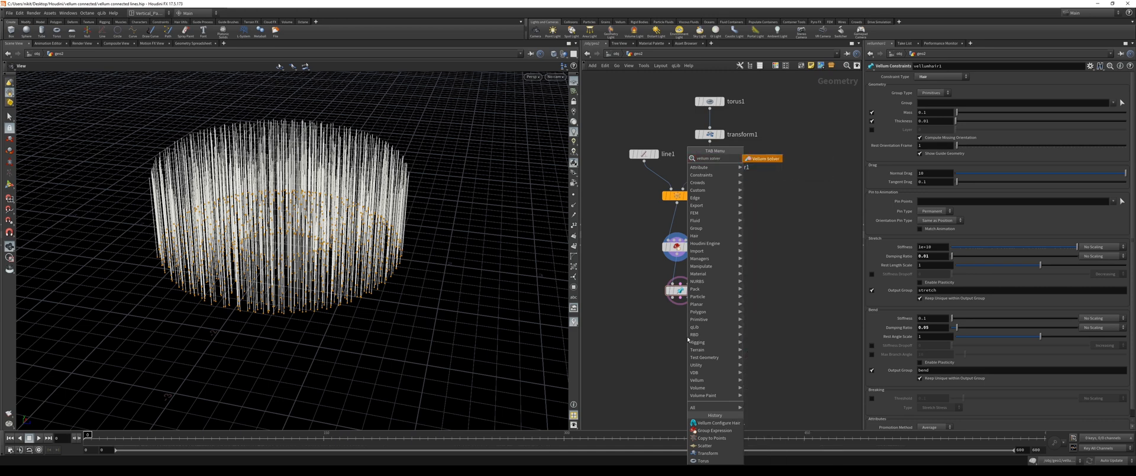
key(Escape)
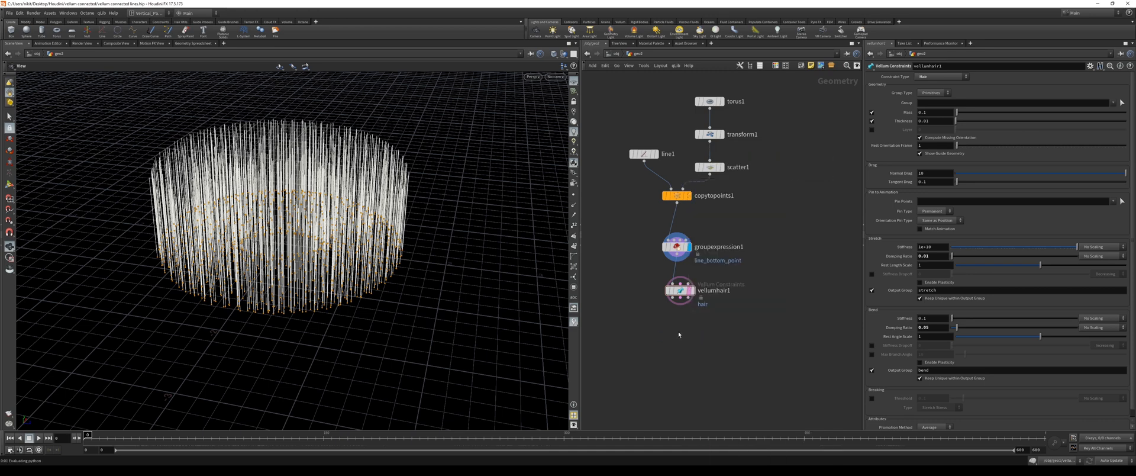
drag(673, 297, 673, 326)
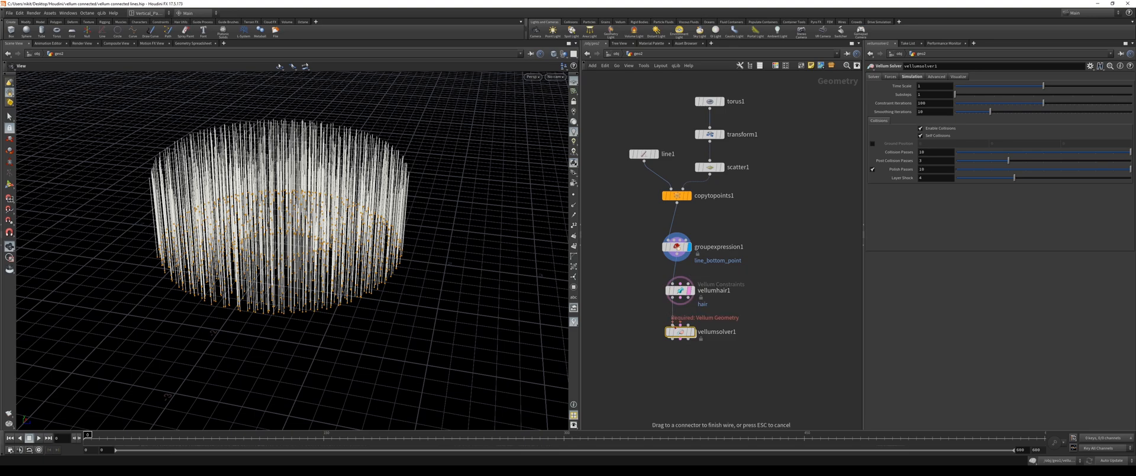
click(680, 329)
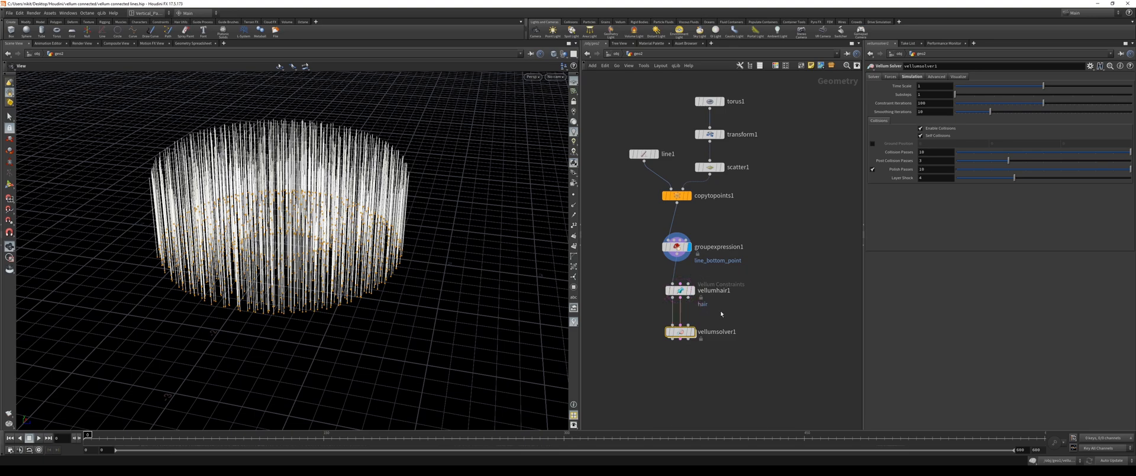
- Display the Vellum Solver output, play the simulation and return to the first frame
alt+drag(356, 279, 358, 260)
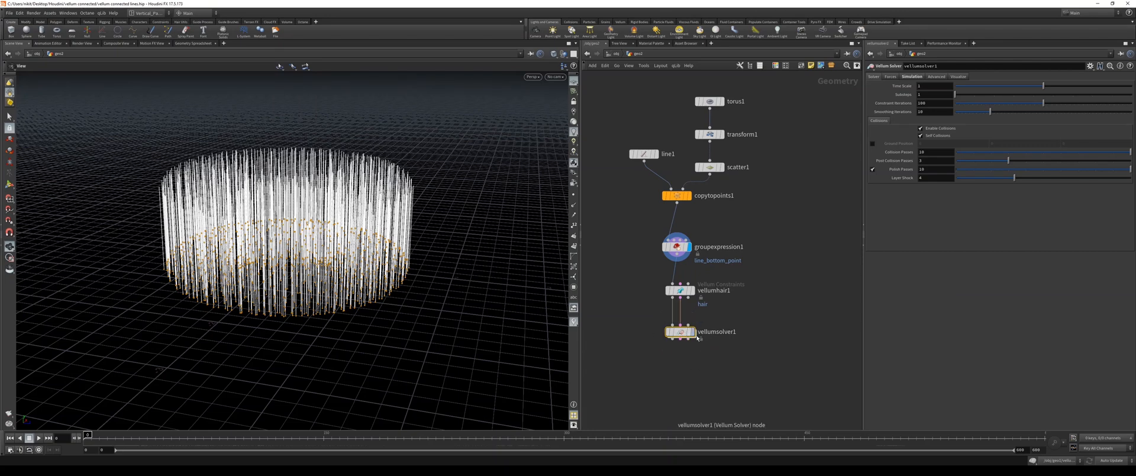
key(r)
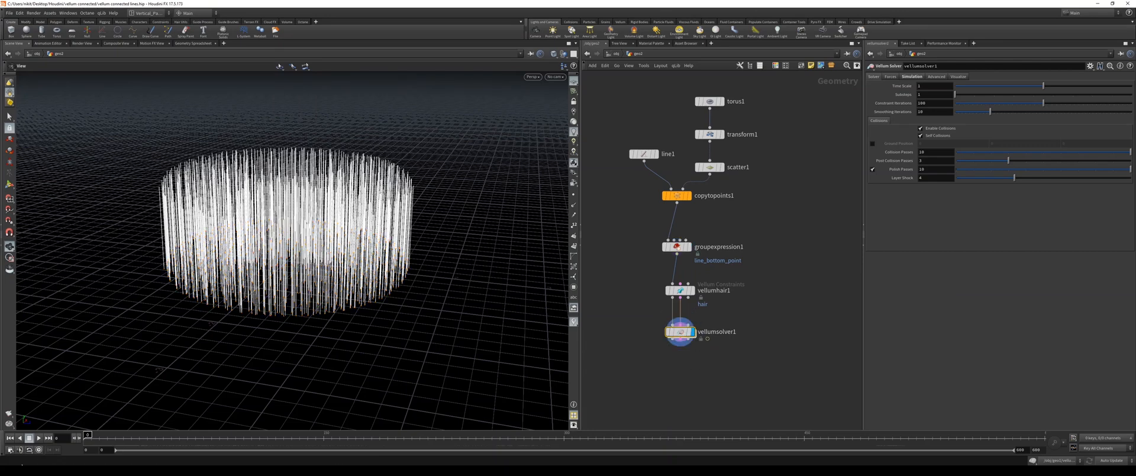
click(38, 438)
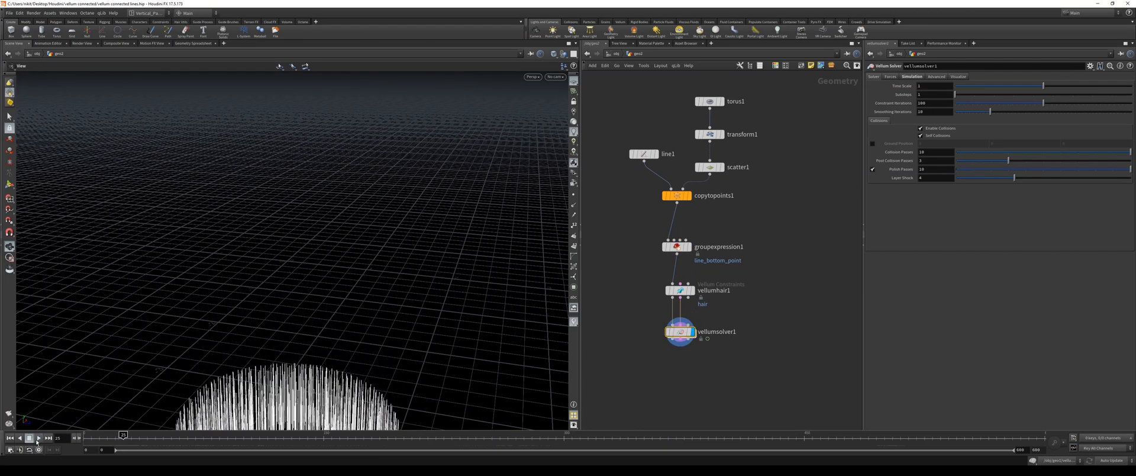
click(10, 438)
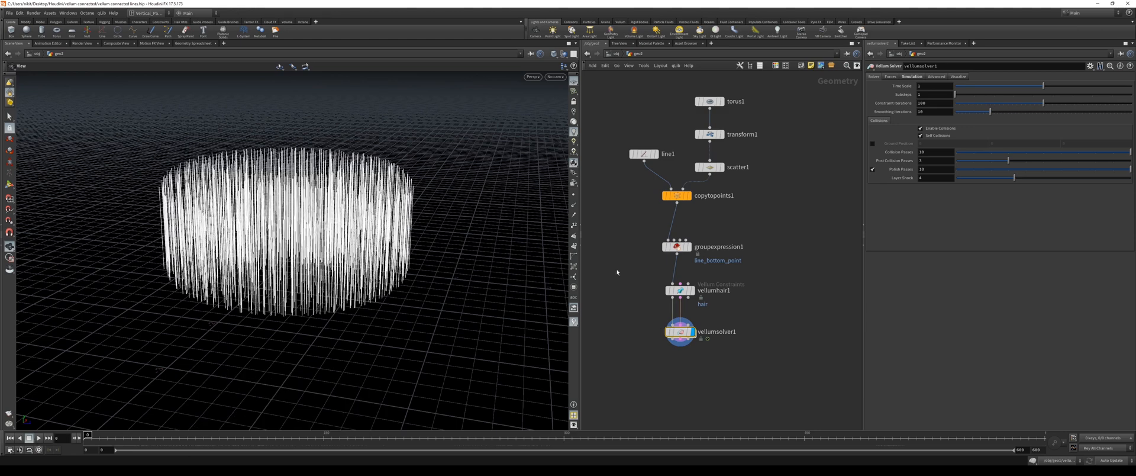
- Set the Vellum hair node's pin points to the line_bottom_point group
click(681, 291)
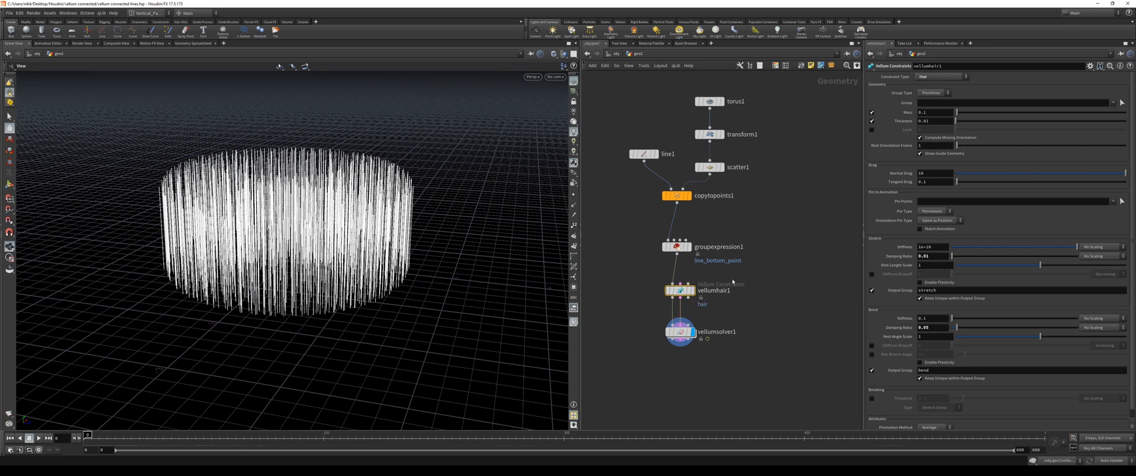
click(933, 202)
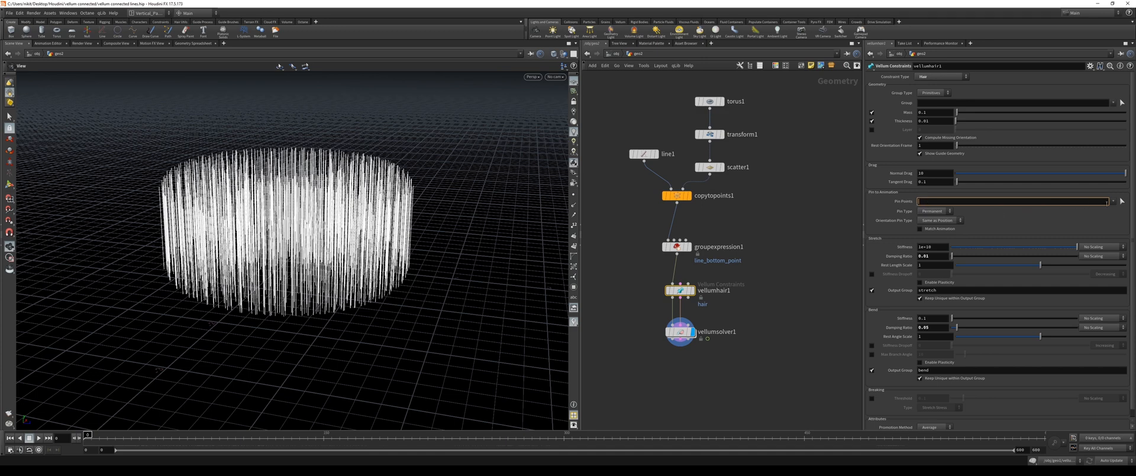
click(1113, 202)
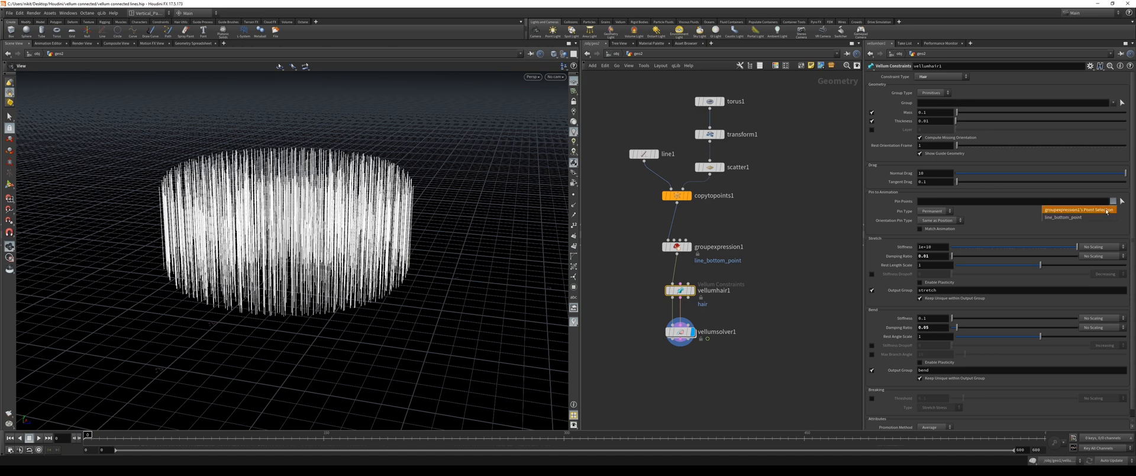
click(1068, 217)
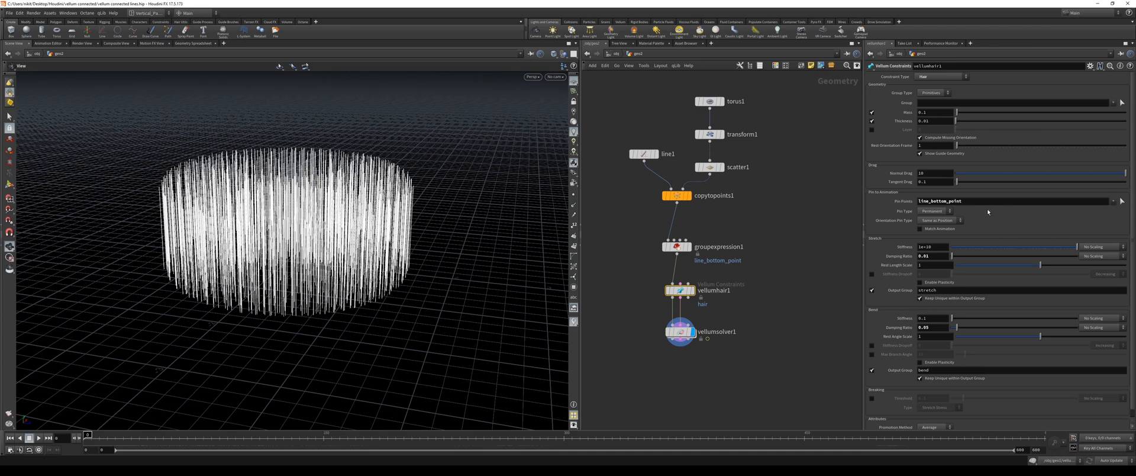
- Play the simulation to check the pinned lines, stop it and return to the first frame
click(38, 438)
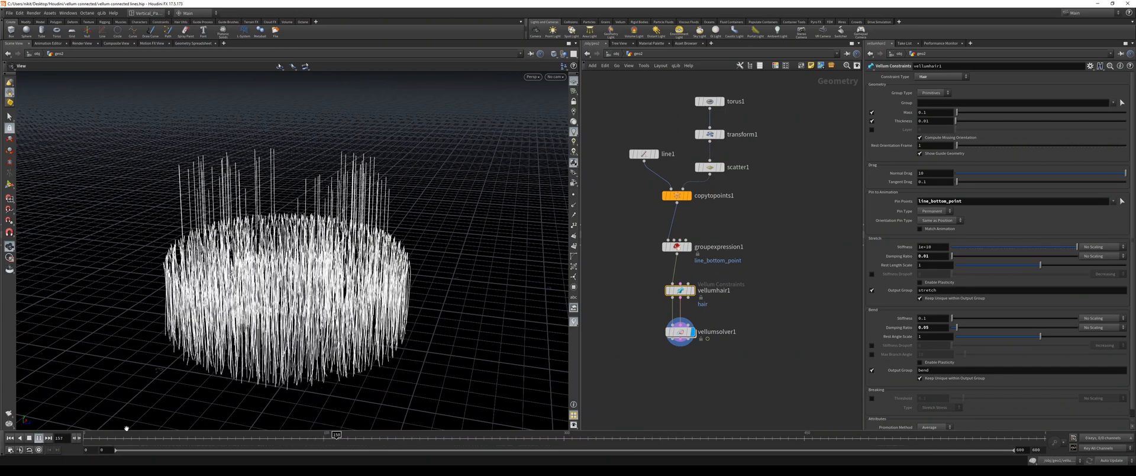
click(29, 438)
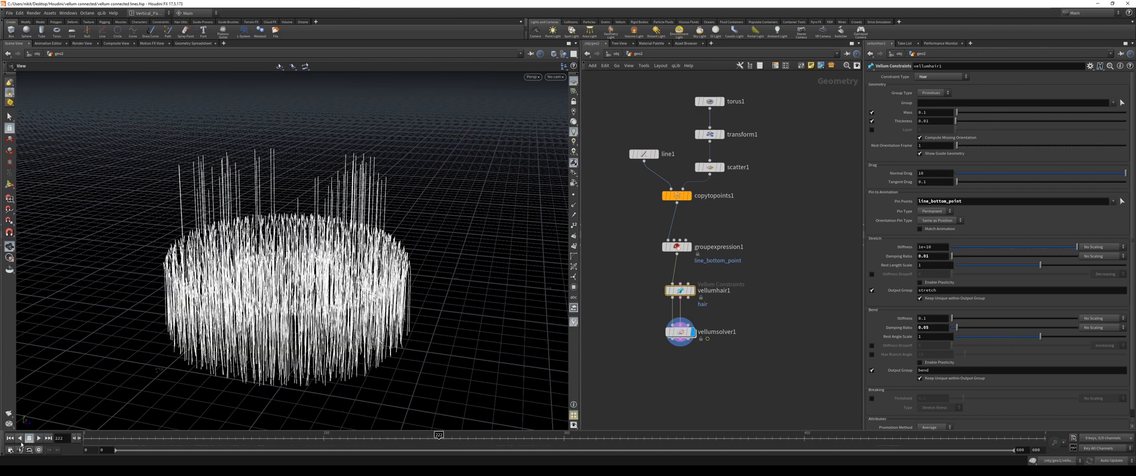
click(11, 438)
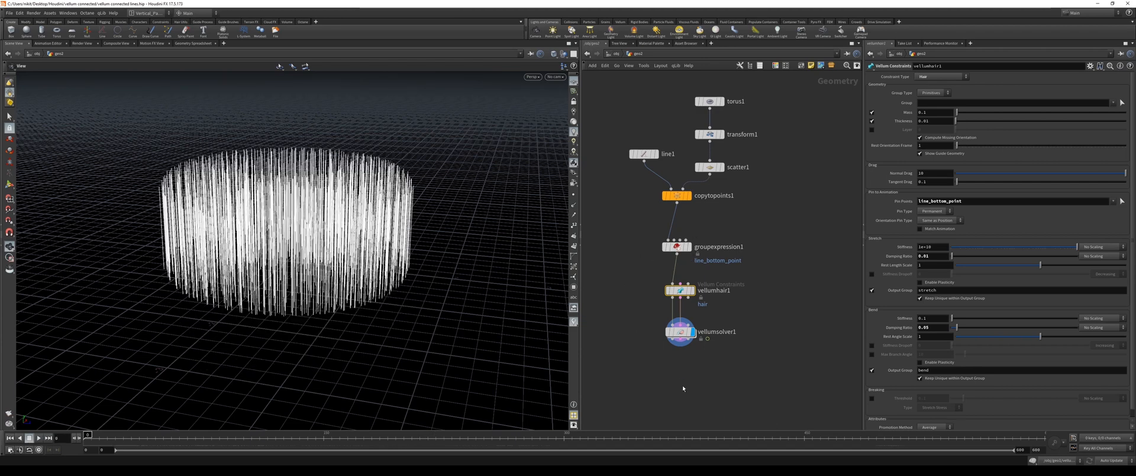
middle_drag(683, 397, 658, 349)
right_click(660, 339)
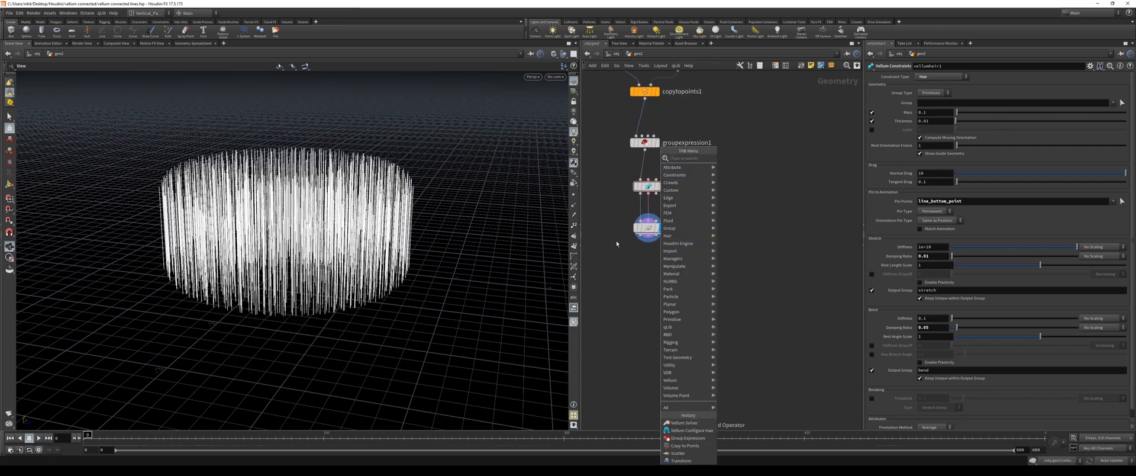
click(616, 241)
- Set the Vellum Solver's Y gravity to 0
drag(333, 256, 321, 293)
click(649, 228)
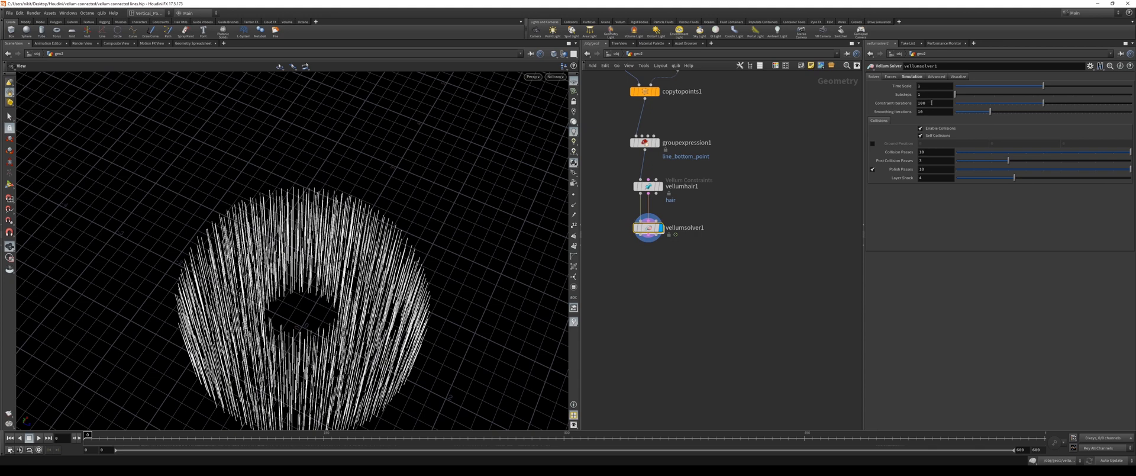
click(932, 102)
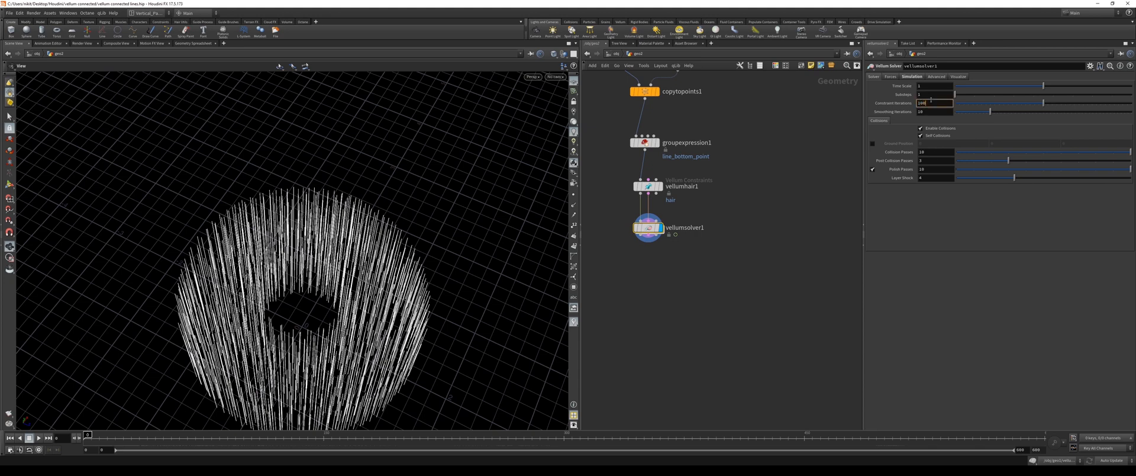
click(907, 77)
click(1036, 85)
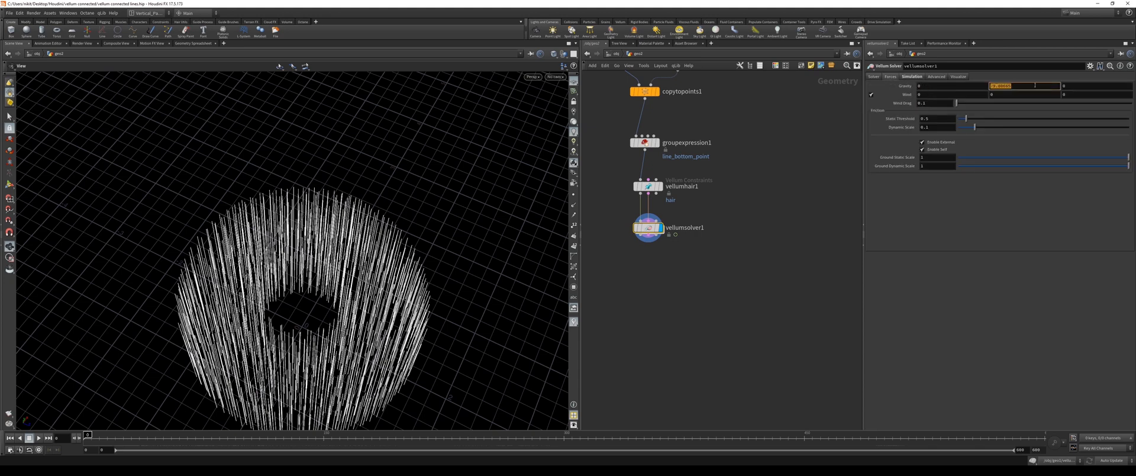
text(0)
key(Return)
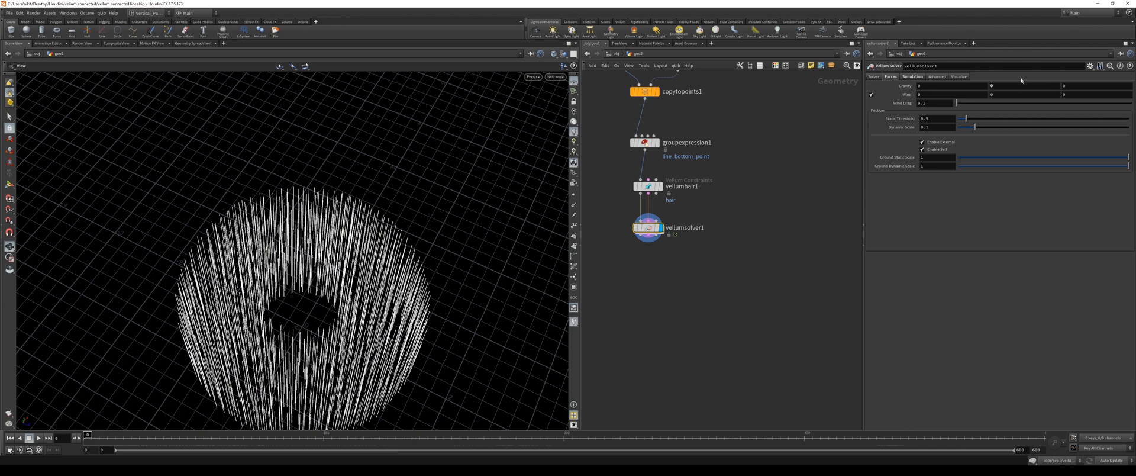
click(913, 76)
click(891, 77)
- Go inside the Vellum Solver, add a POP Force node and wire it into force_output
double_click(649, 230)
key(Tab)
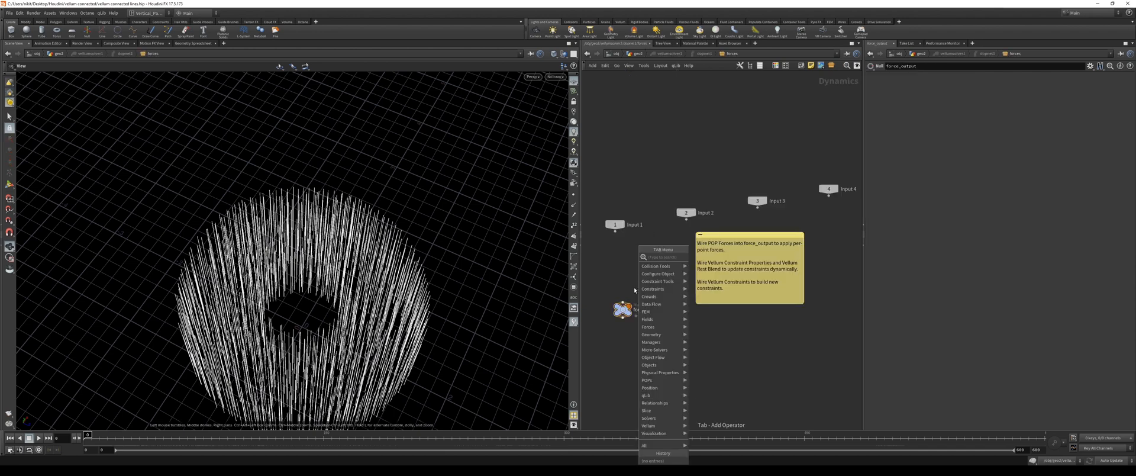
text(pop)
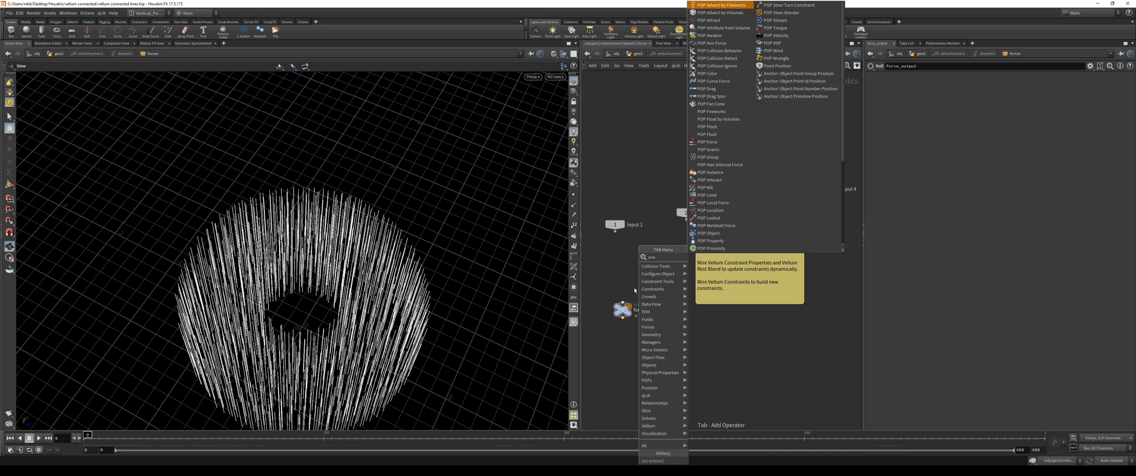
text( force)
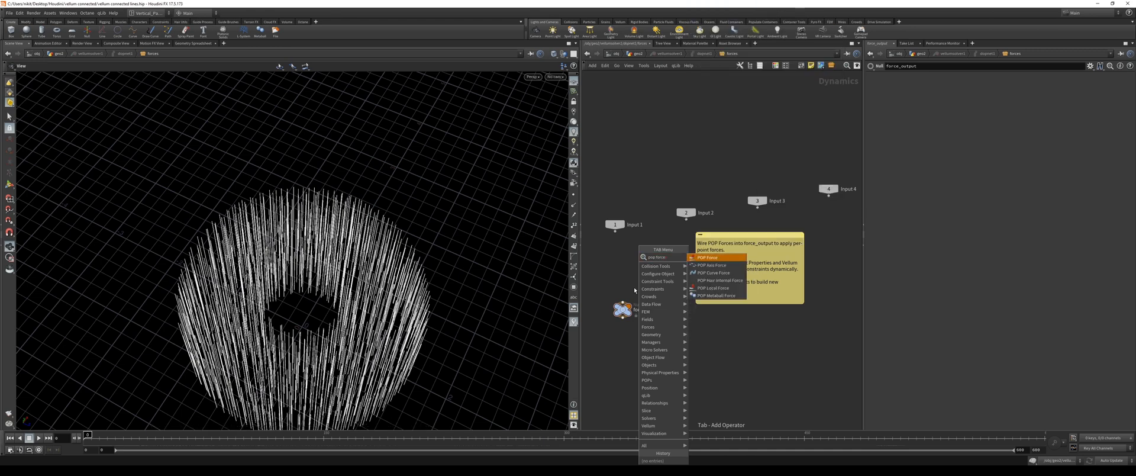
key(Return)
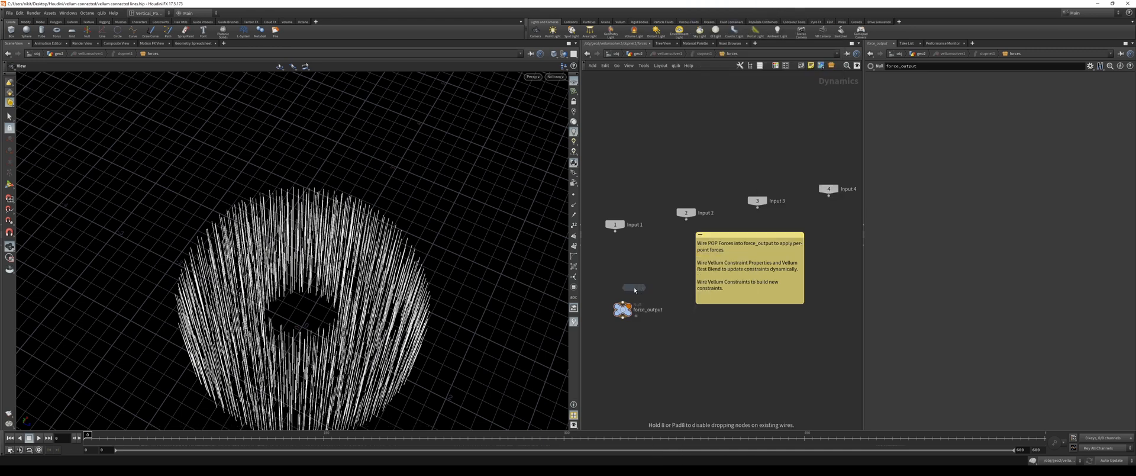
click(623, 279)
drag(623, 289, 623, 301)
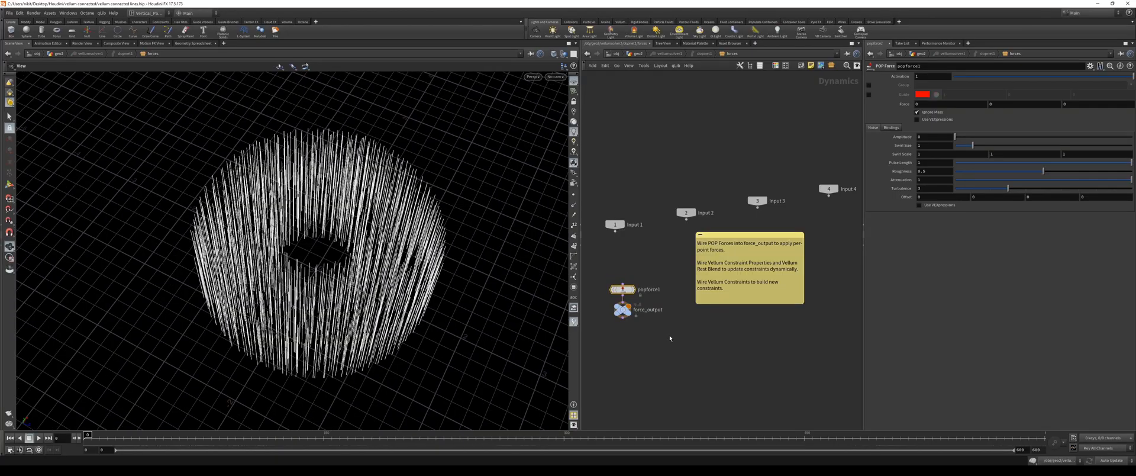
- Add a POP Attract node above the POP Force node and wire it into the POP Force input
drag(343, 311, 360, 325)
middle_drag(360, 324, 324, 270)
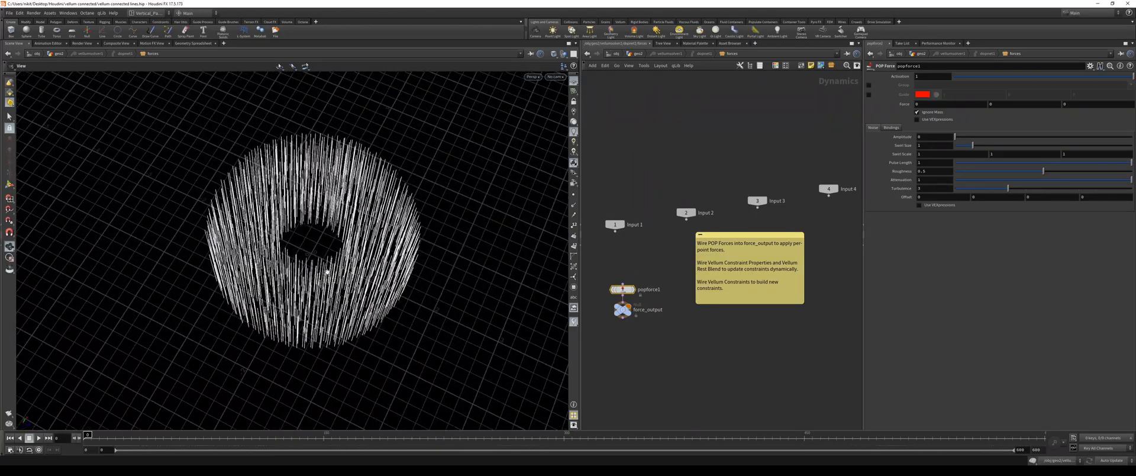
drag(324, 270, 335, 200)
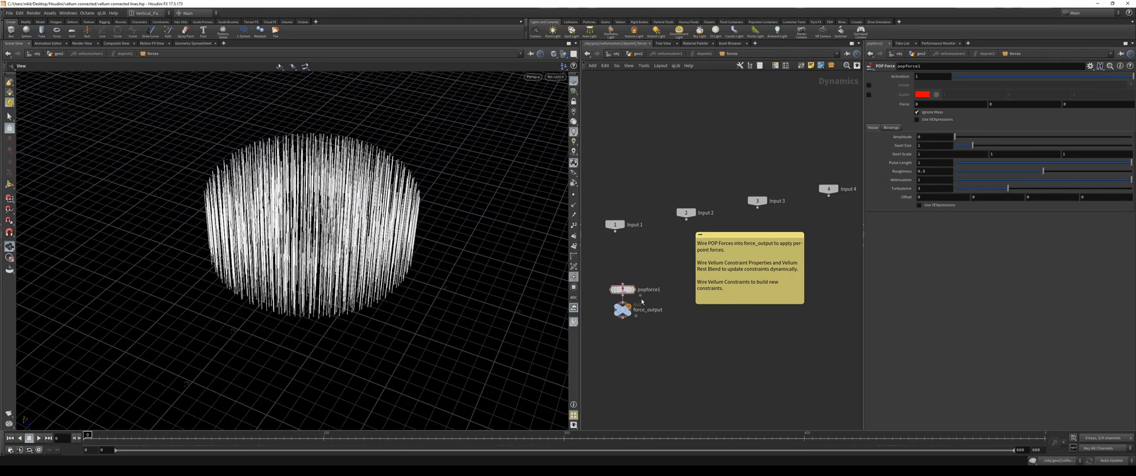
key(Tab)
key(Escape)
key(Tab)
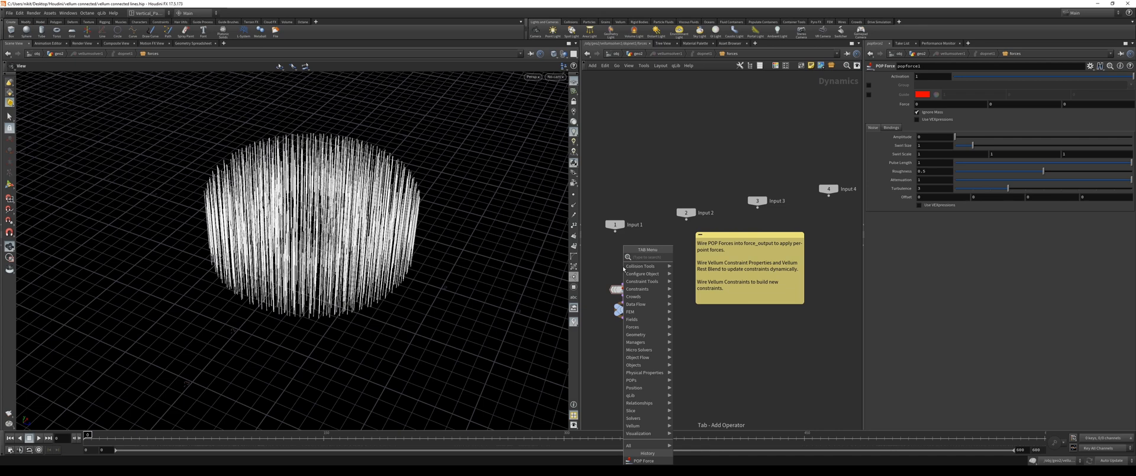
text(pop at)
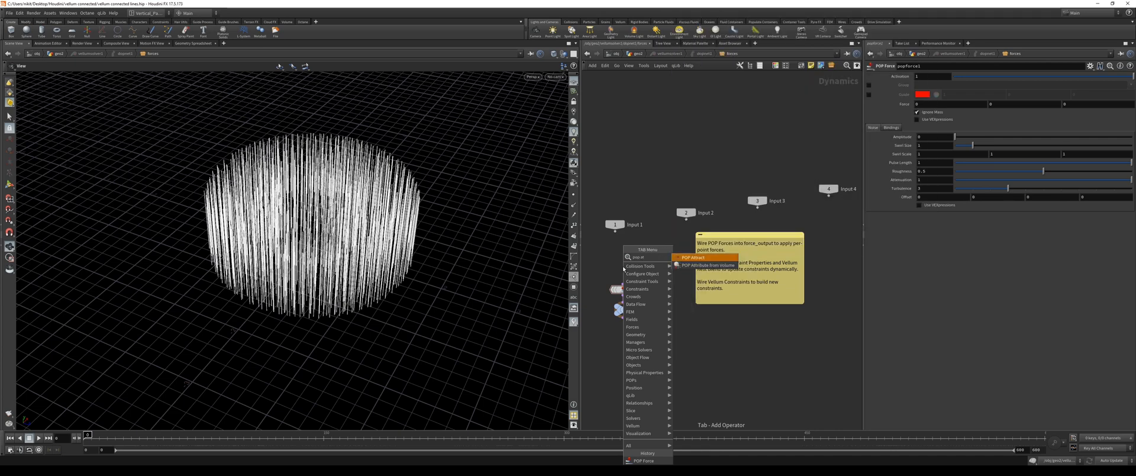
key(Return)
click(624, 269)
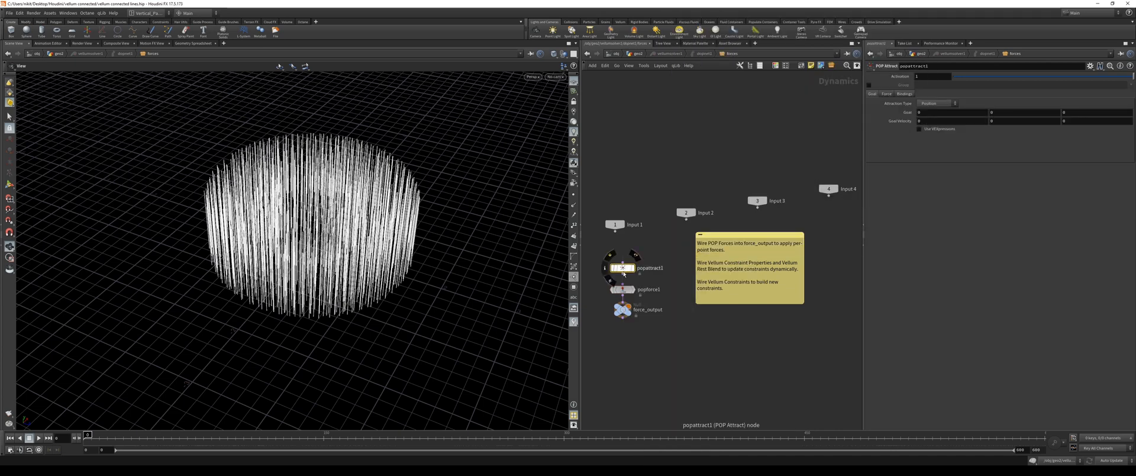
click(623, 274)
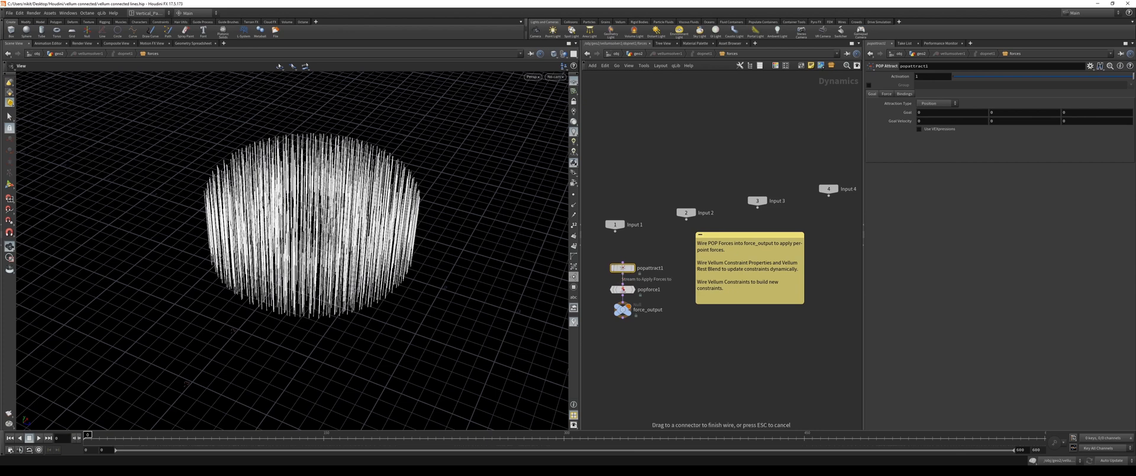
click(623, 286)
- Bypass the POP Force node and set the POP Attract node's reversal distance to 20
click(613, 289)
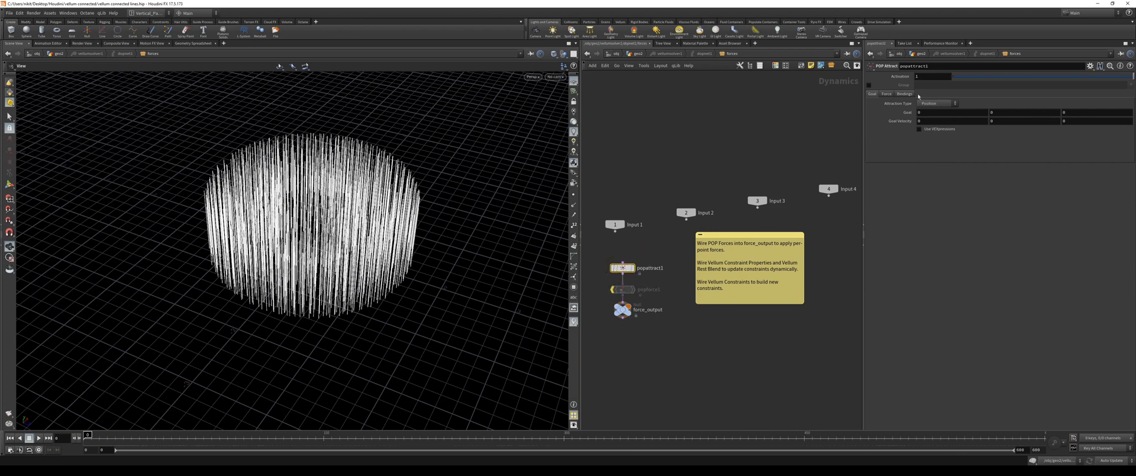
click(887, 94)
click(931, 121)
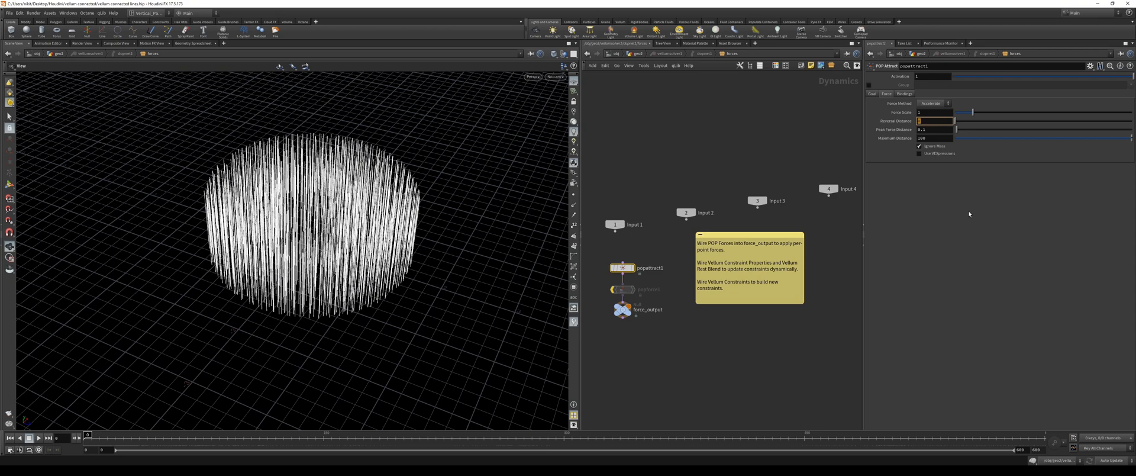
key(Return)
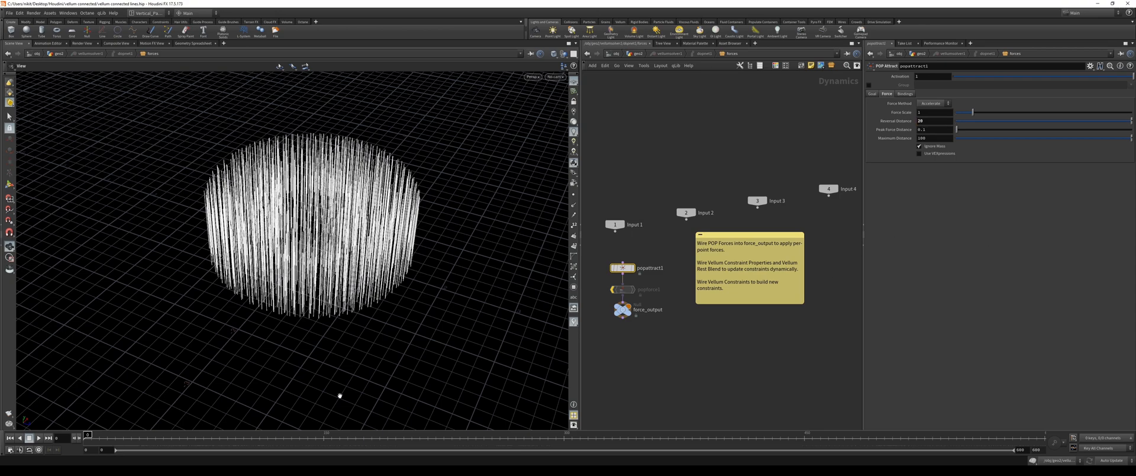
- Play the simulation with the attract force, examine the lines from above and from the side, then return to the first frame
click(39, 438)
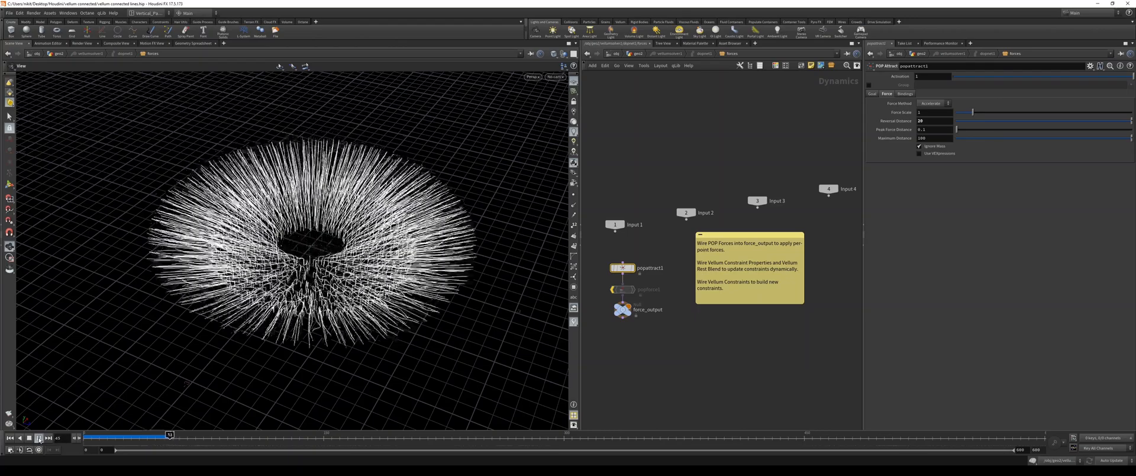
click(38, 438)
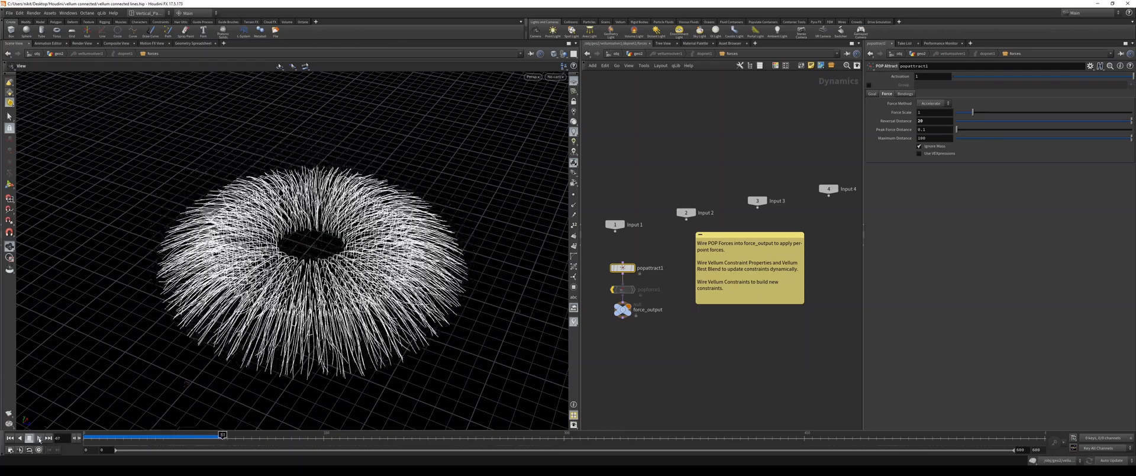
click(39, 440)
click(40, 438)
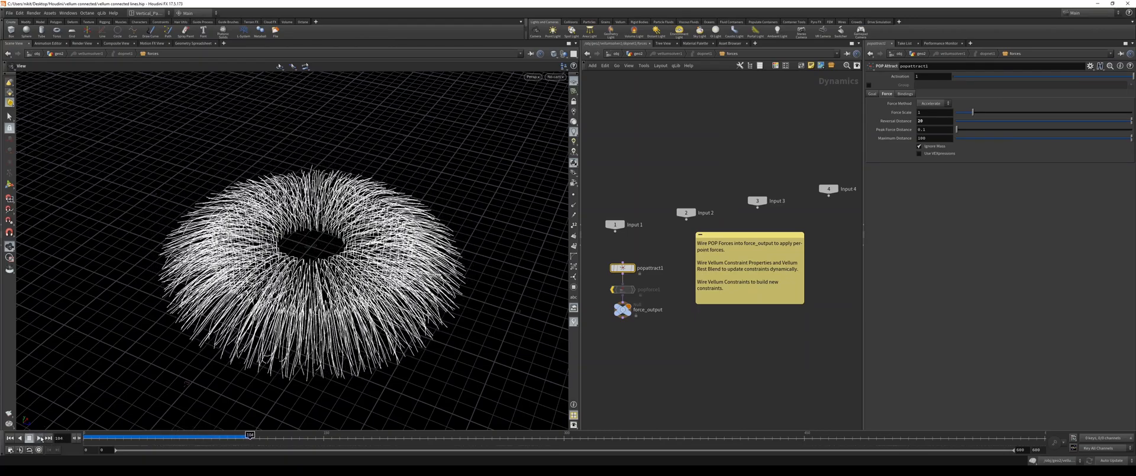
drag(266, 160, 313, 239)
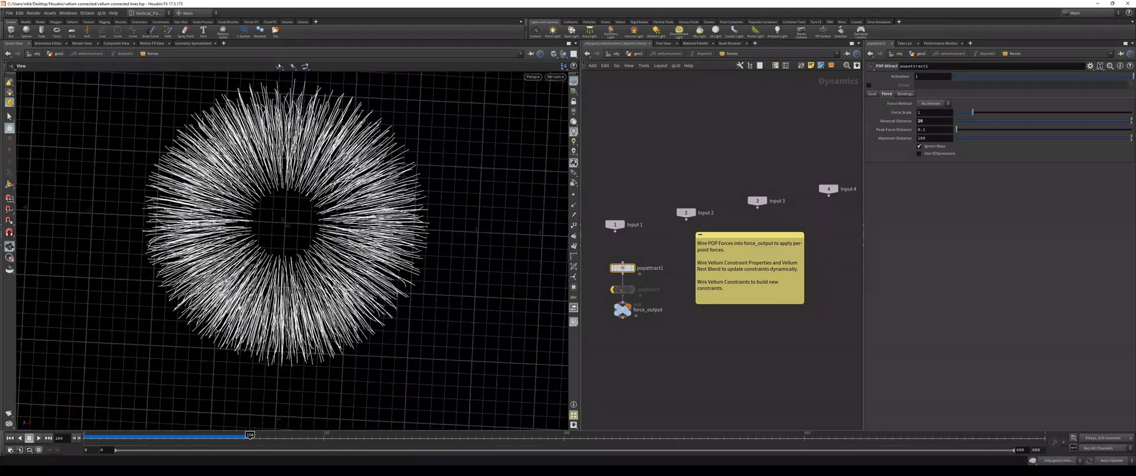
middle_drag(313, 239, 305, 268)
scroll(320, 287, down, 6)
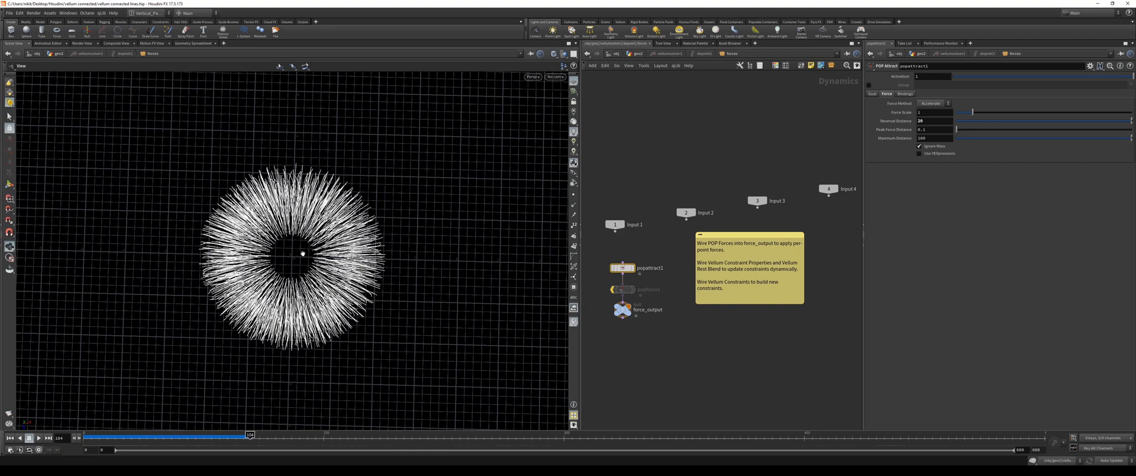
drag(239, 312, 258, 253)
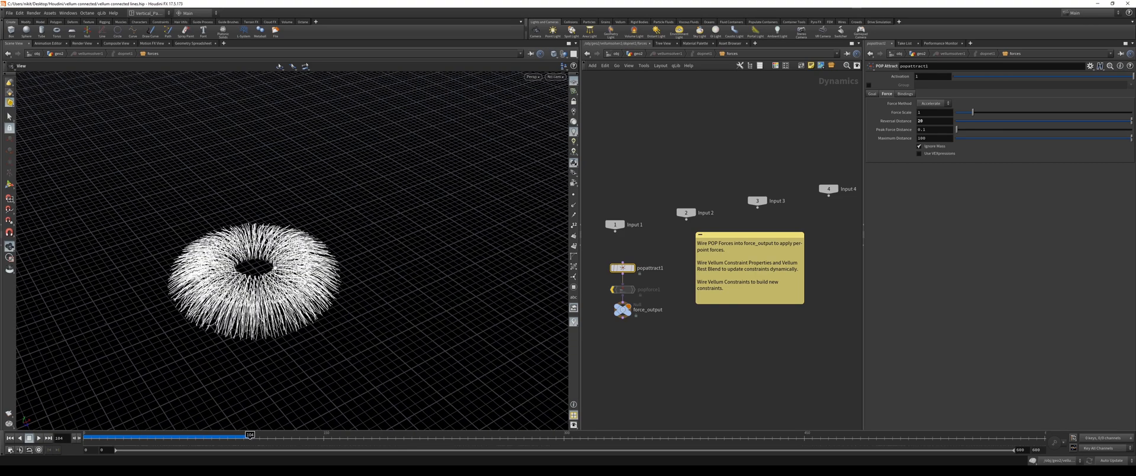
middle_drag(258, 254, 284, 213)
right_drag(284, 213, 107, 406)
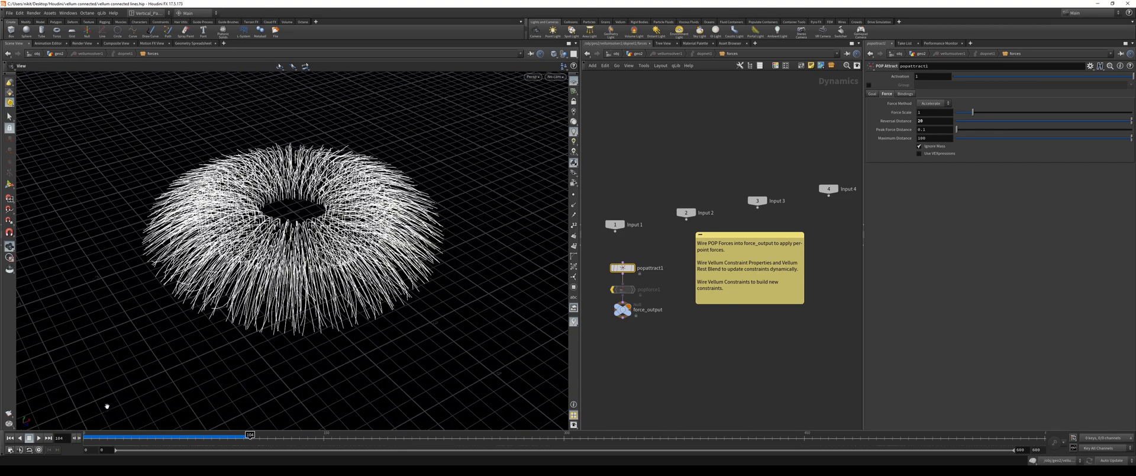
click(10, 438)
- Re-enable the bypassed POP Force node in the solver's force network
middle_drag(266, 204, 268, 261)
right_drag(267, 260, 237, 296)
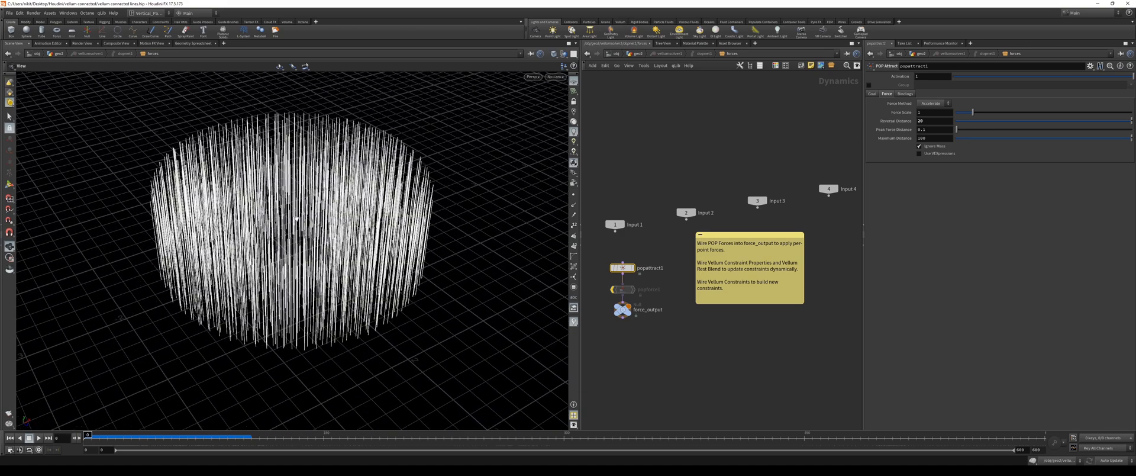
mouse_move(288, 225)
middle_down()
mouse_move(307, 241)
mouse_move(297, 232)
middle_up()
scroll(297, 232, down, 3)
click(622, 290)
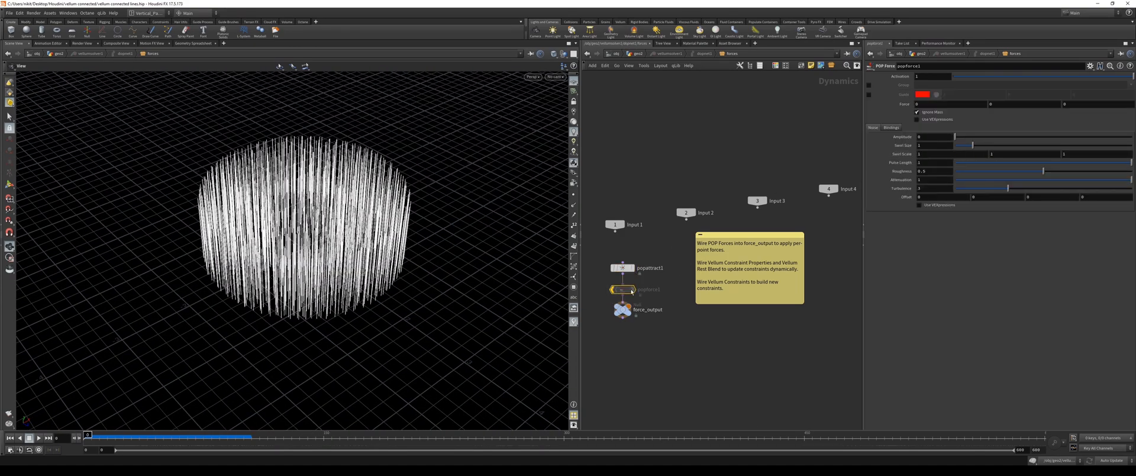
key(b)
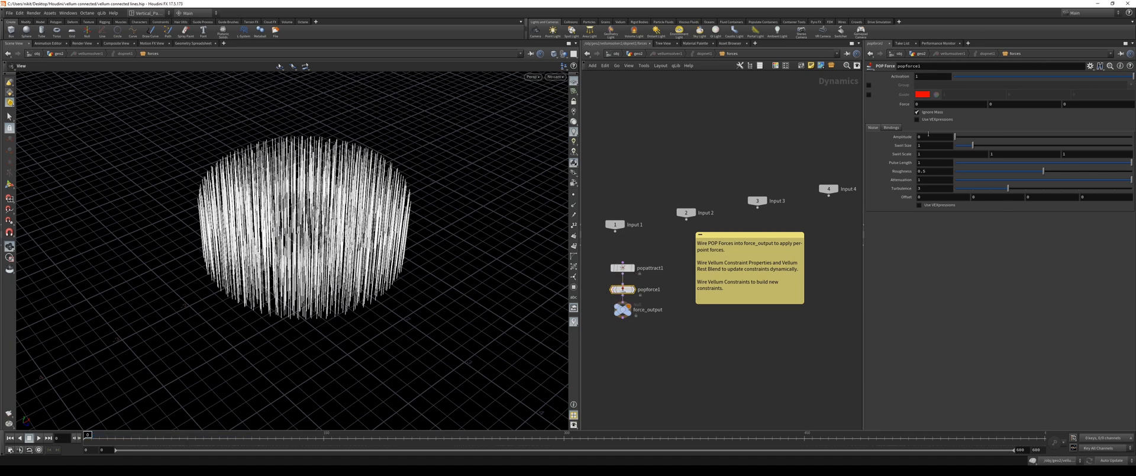
- Set the POP Force noise amplitude to 4.39 and the swirl size to about 2.9
click(936, 144)
drag(962, 139, 1009, 149)
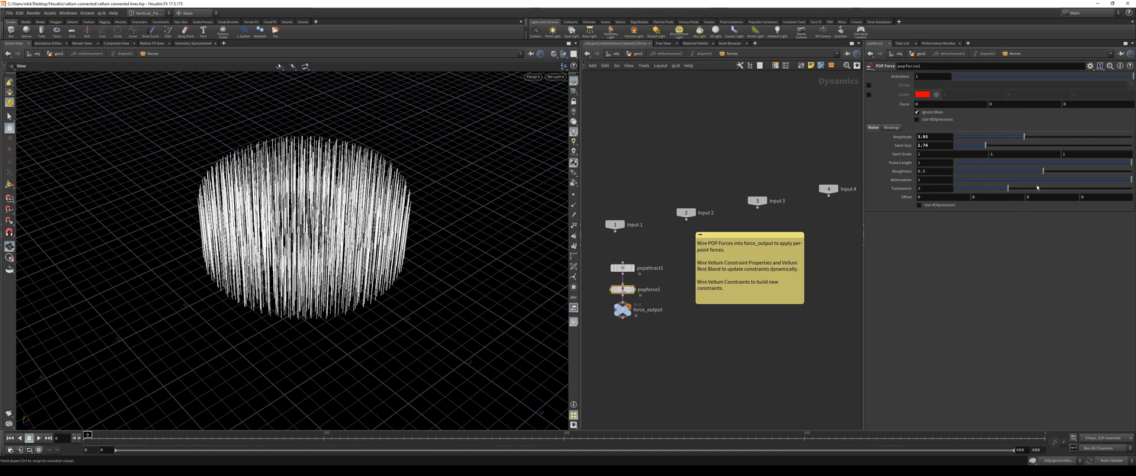
drag(1032, 145, 1033, 141)
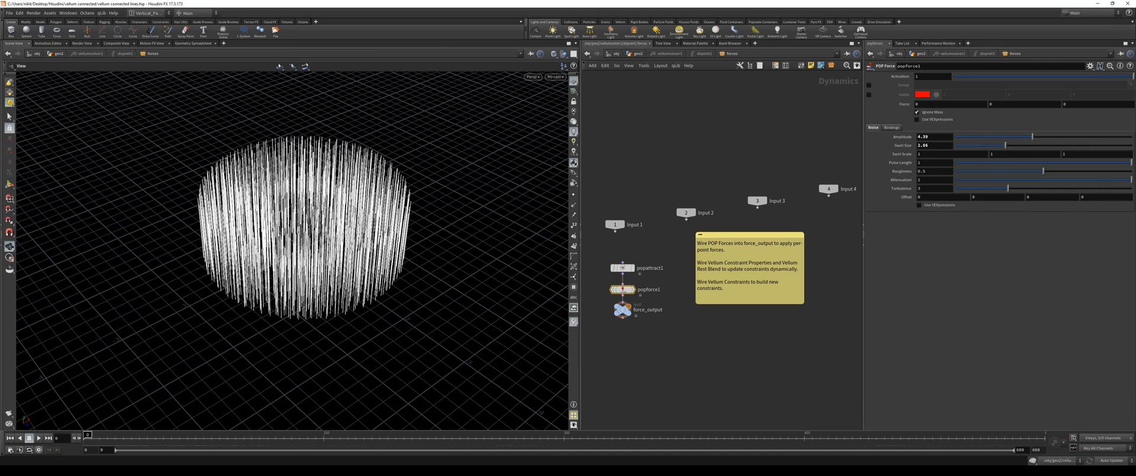
- Play the simulation with the noise force, examine the tangled lines from above, and return to the first frame
click(39, 438)
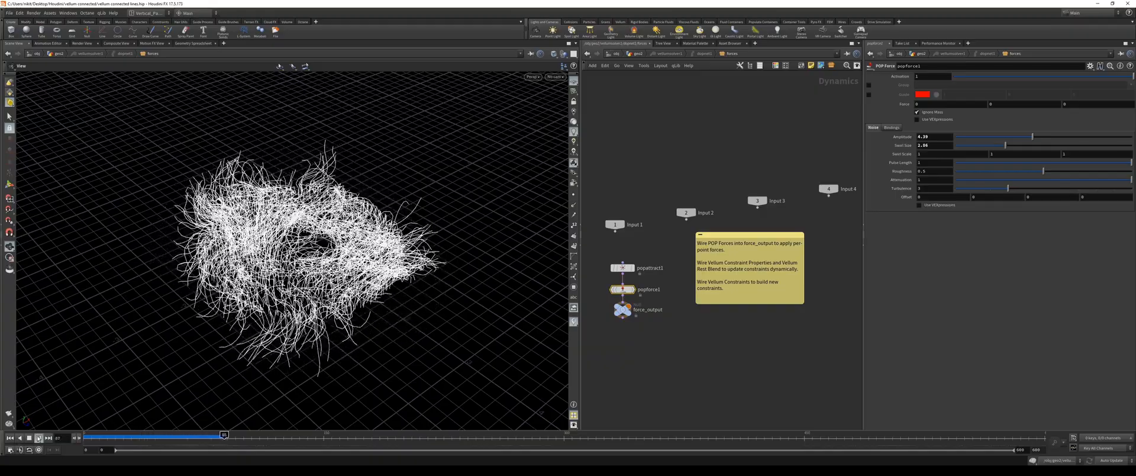
click(39, 438)
drag(362, 167, 287, 306)
drag(237, 361, 202, 296)
click(10, 438)
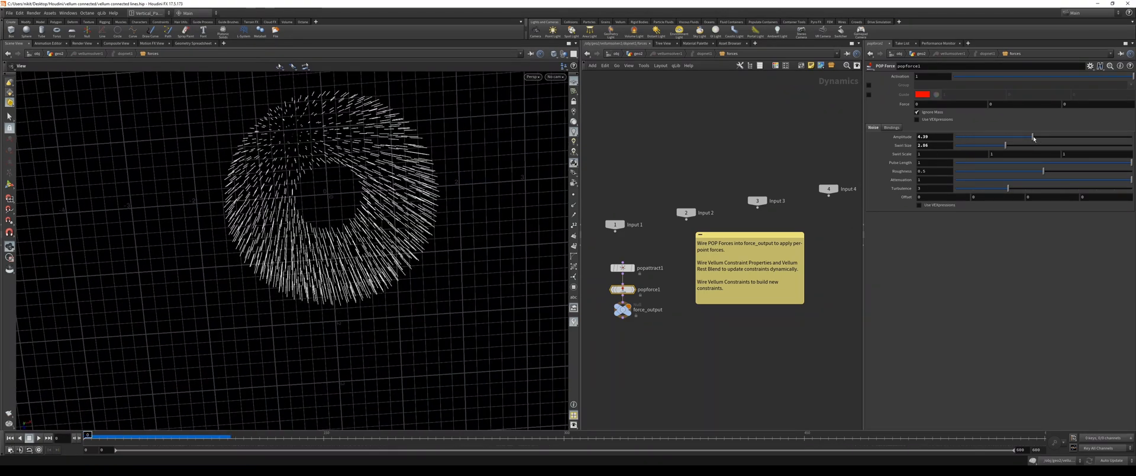
- Set the POP Force amplitude to 3.74, swirl size to 2.15 and roughness to about 0.79, and replay the simulation
drag(1034, 138, 994, 151)
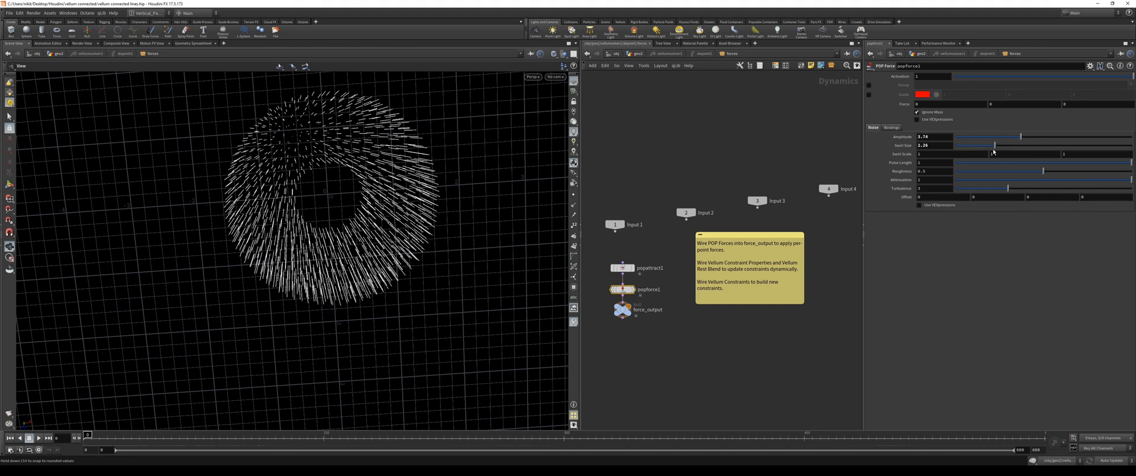
drag(1069, 176, 1094, 172)
click(38, 438)
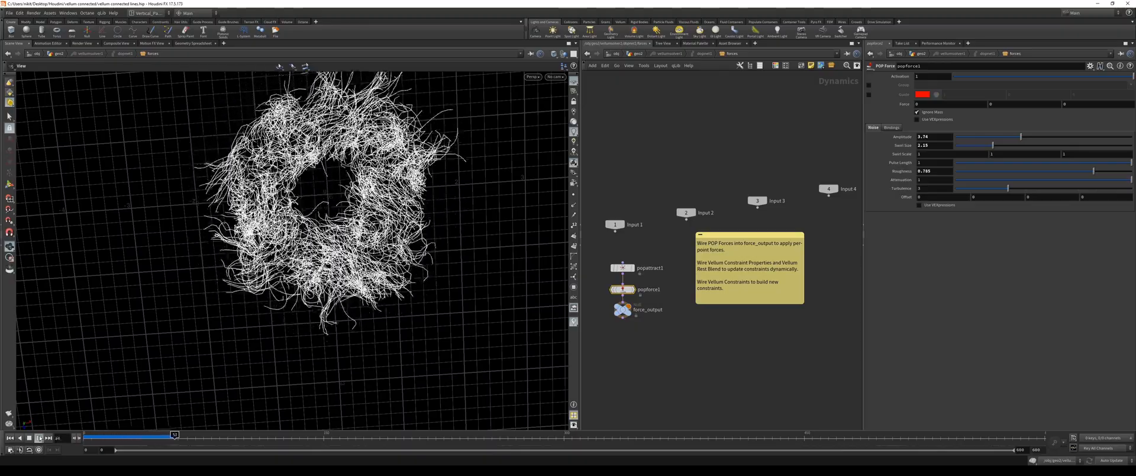
drag(327, 341, 191, 302)
middle_drag(190, 302, 188, 351)
drag(239, 244, 264, 212)
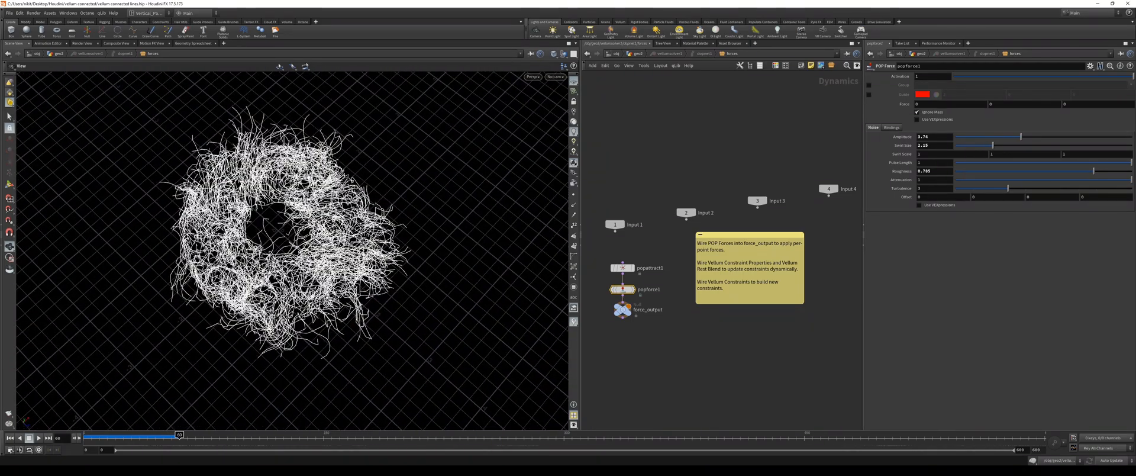
- Inside the Vellum Solver, move the POP Attract and POP Force nodes together farther above force_output, and return to the geometry network
click(636, 54)
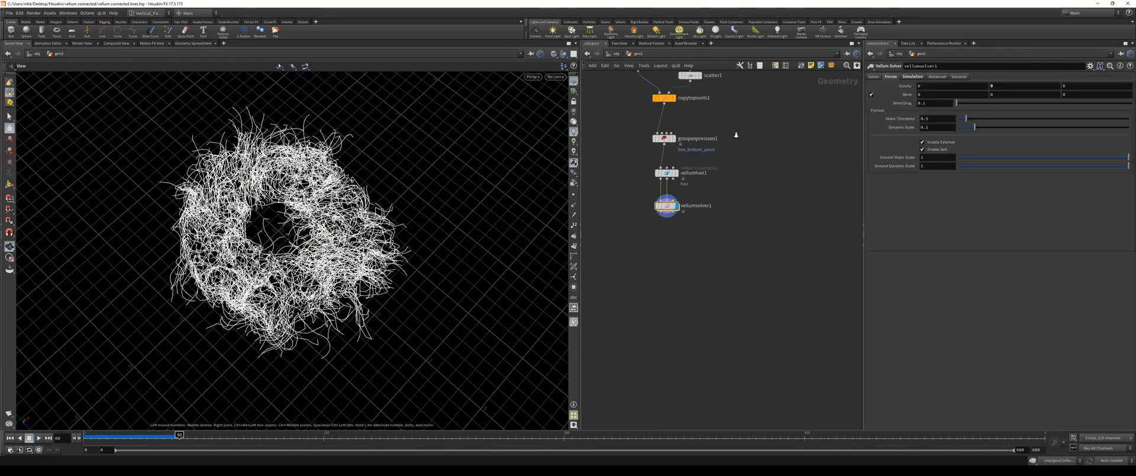
middle_drag(765, 141, 771, 181)
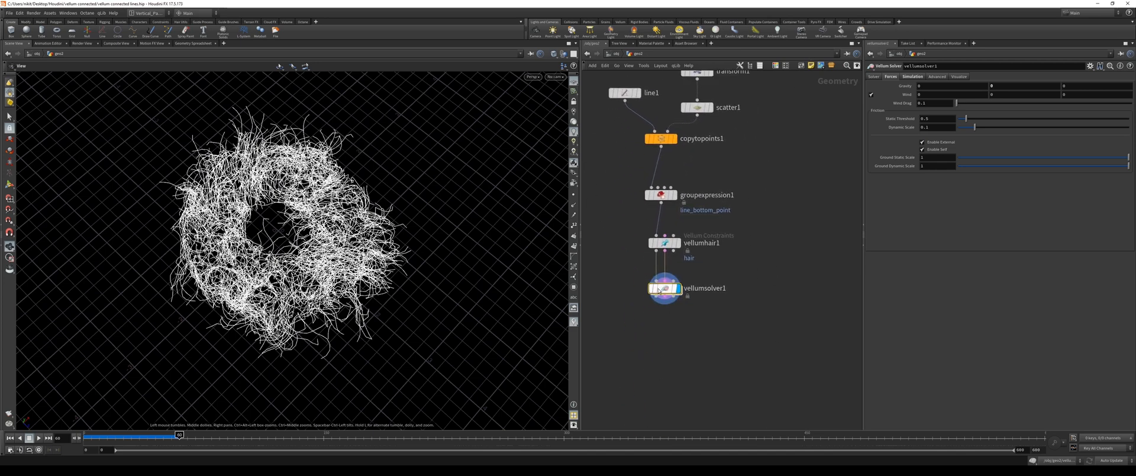
double_click(667, 292)
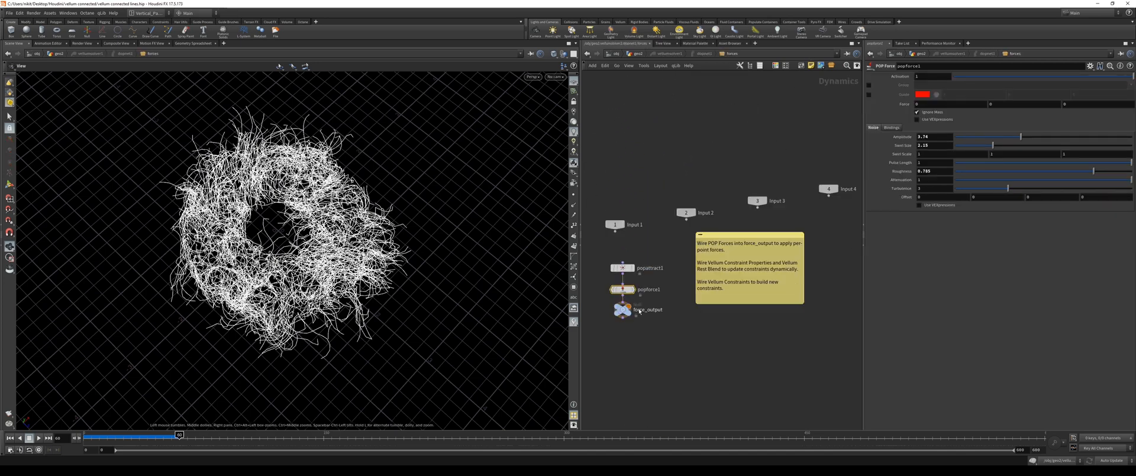
drag(602, 250, 623, 281)
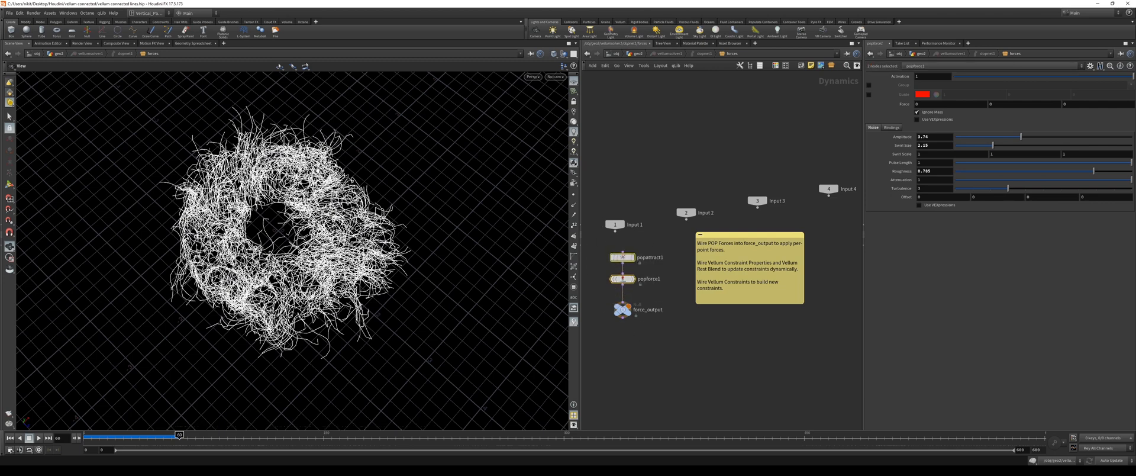
click(638, 54)
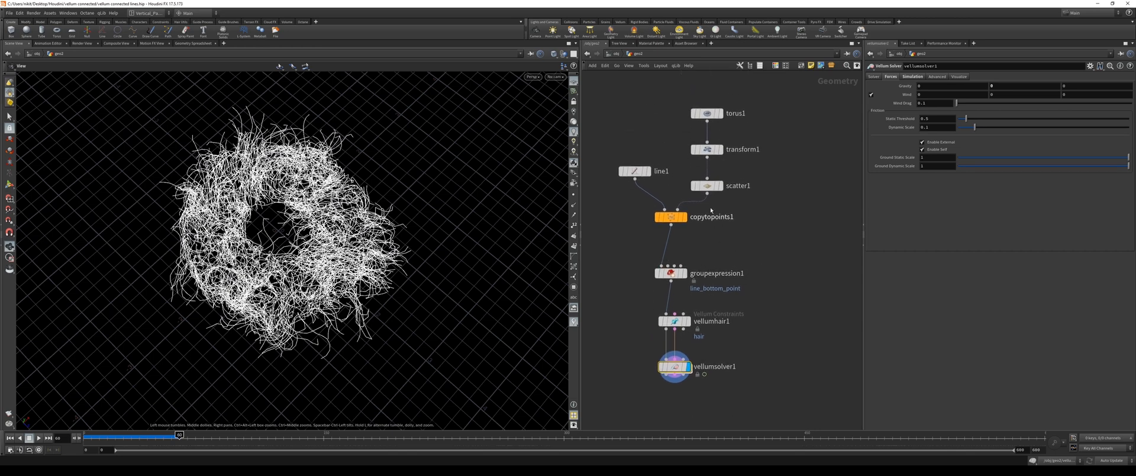
- Set the Scatter node's Force Total Count to 8000 and return to the first frame
click(707, 113)
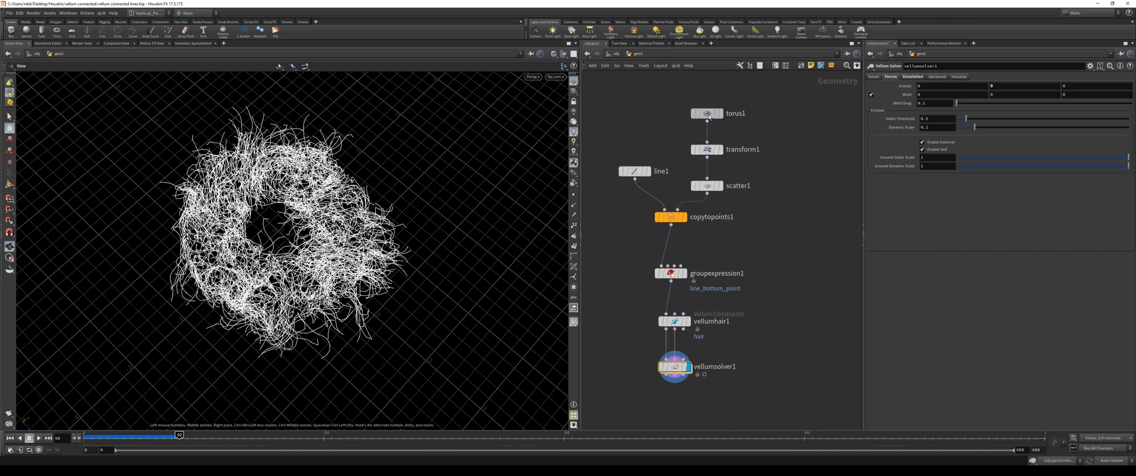
click(708, 185)
click(922, 146)
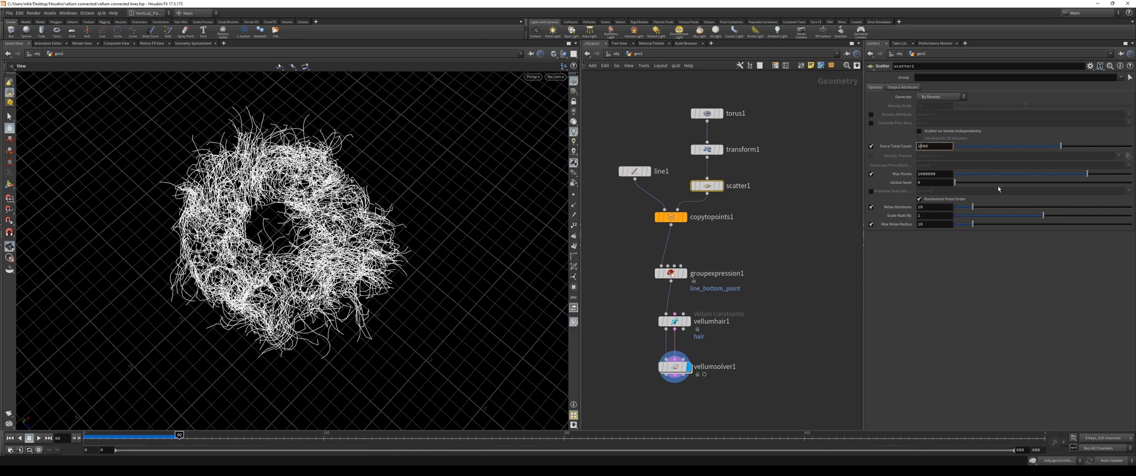
text(8000)
key(Return)
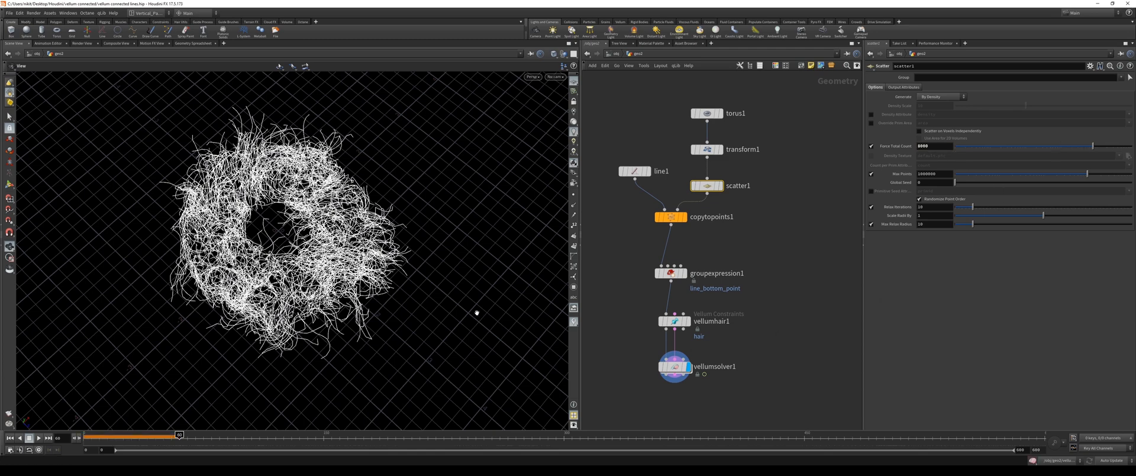
click(29, 439)
drag(437, 255, 277, 213)
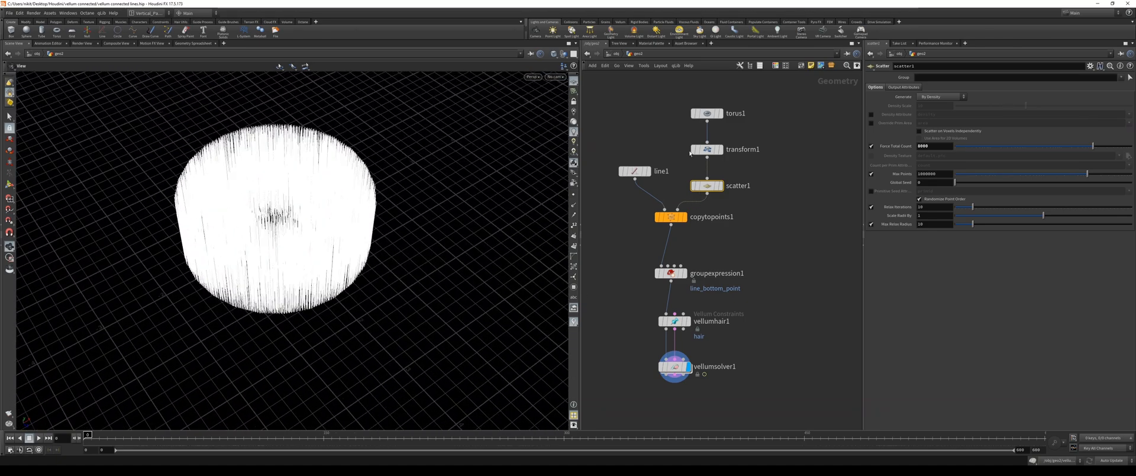
- Stack the torus, transform and scatter nodes closely together above the Copy to Points node
drag(708, 185, 709, 174)
drag(707, 113, 725, 193)
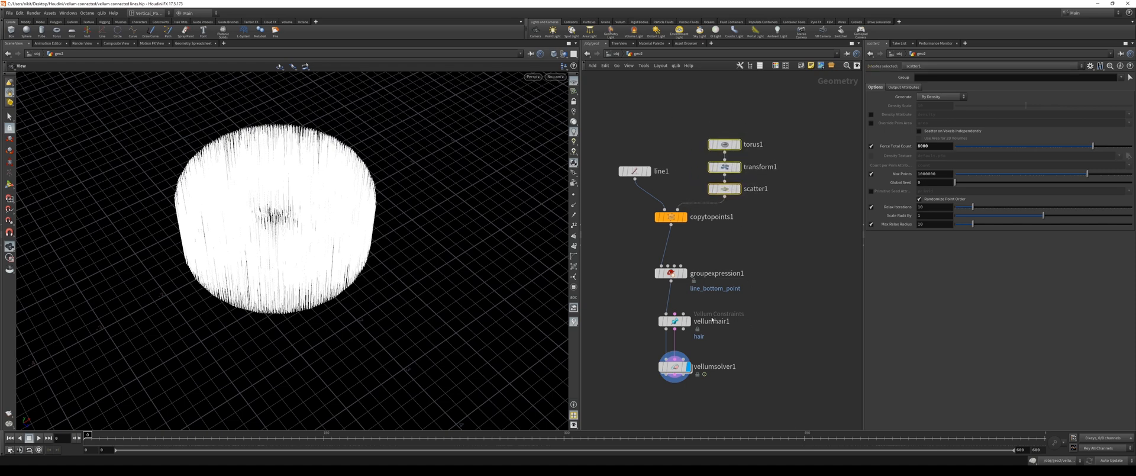
scroll(731, 259, down, 2)
scroll(705, 283, up, 4)
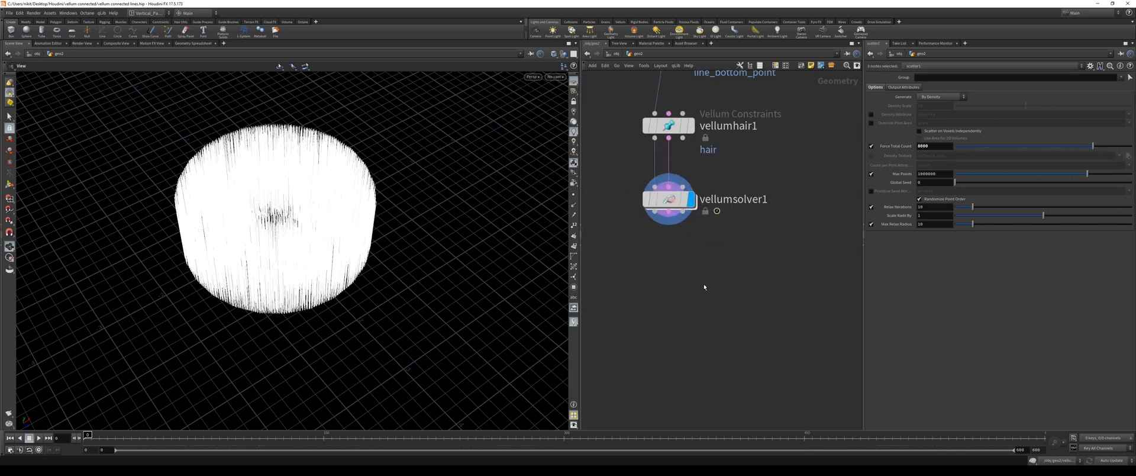
- Move the Group Expression, Vellum Hair and Vellum Solver nodes together, closer beneath the Copy to Points node
click(694, 236)
right_click(698, 222)
key(Escape)
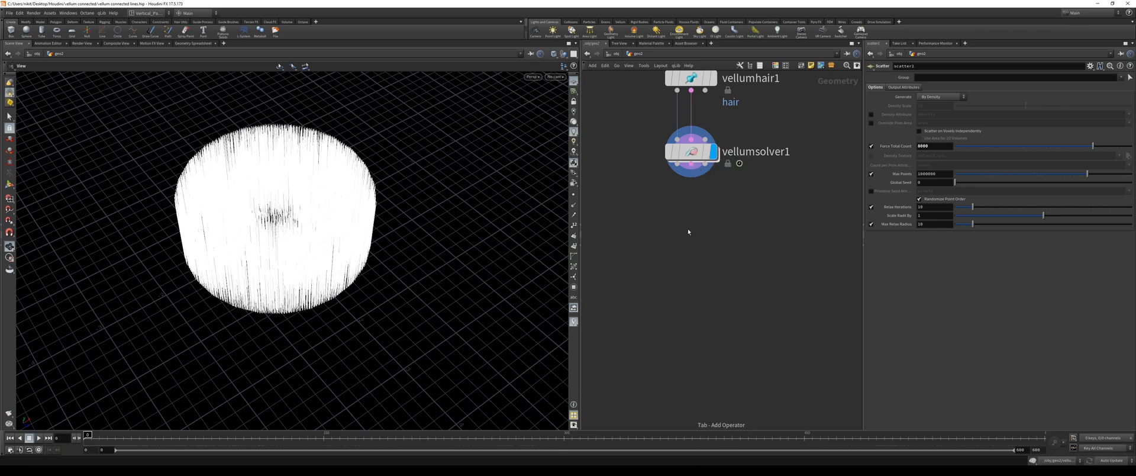
middle_drag(687, 232, 710, 373)
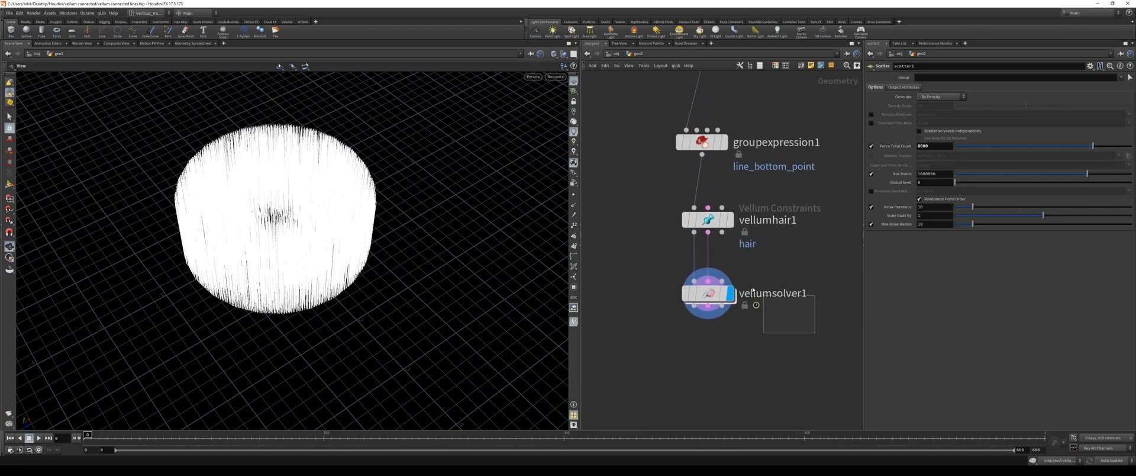
drag(757, 331, 700, 124)
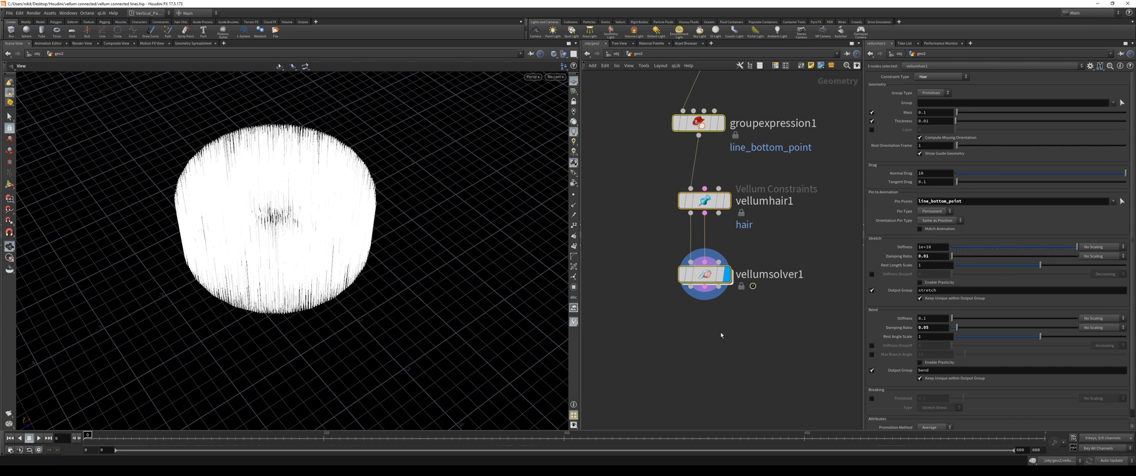
scroll(726, 364, down, 5)
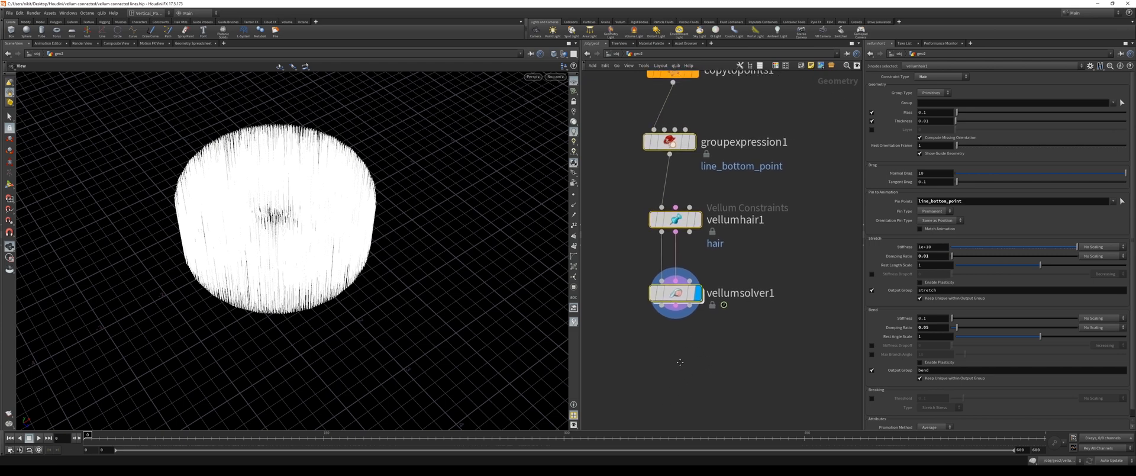
scroll(681, 343, up, 4)
middle_drag(679, 350, 695, 310)
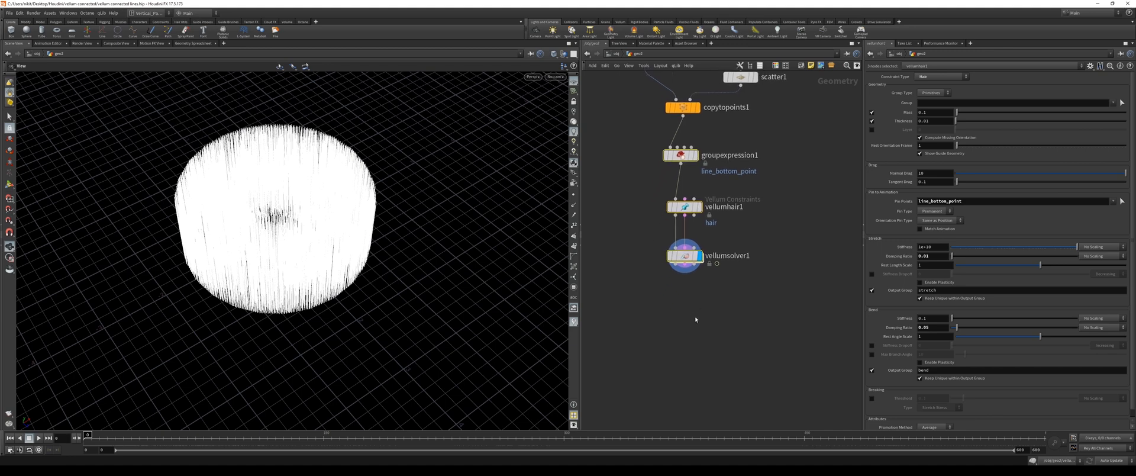
click(684, 335)
key(Tab)
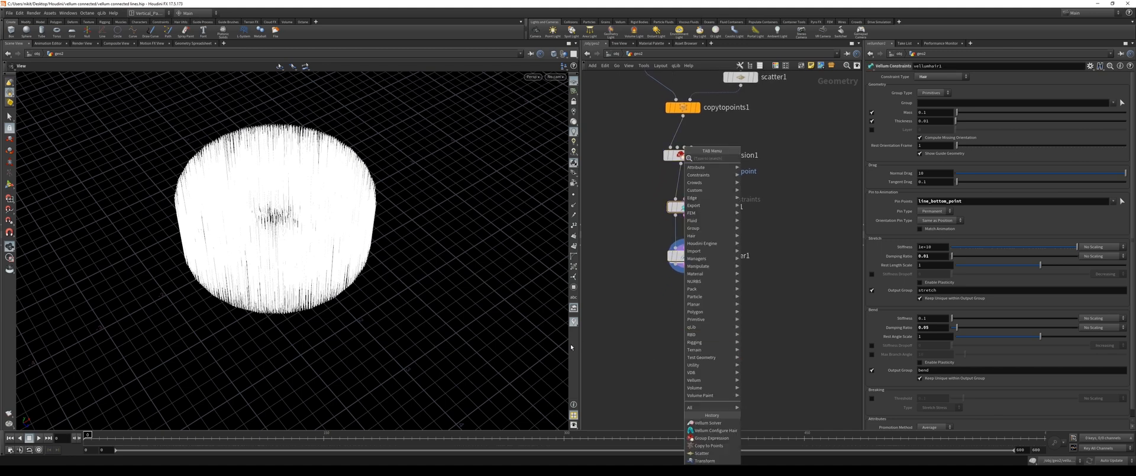
key(Escape)
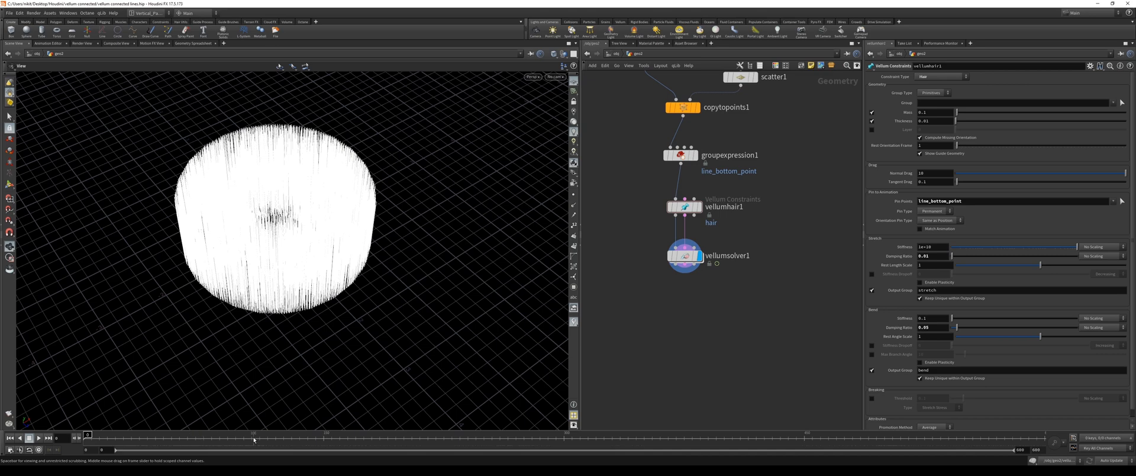
- Play the simulation with the denser lines, stop it, and examine the ring in perspective and in the top view
click(39, 439)
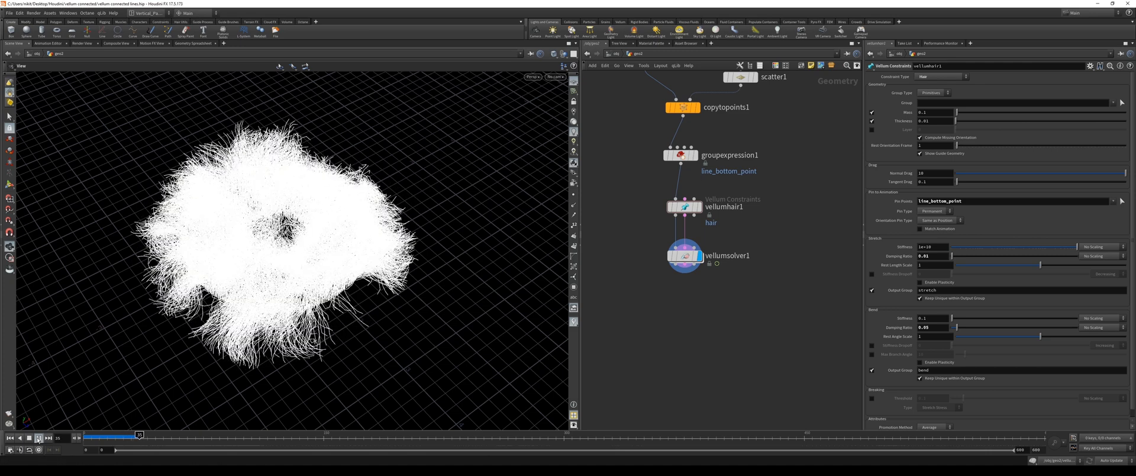
click(38, 440)
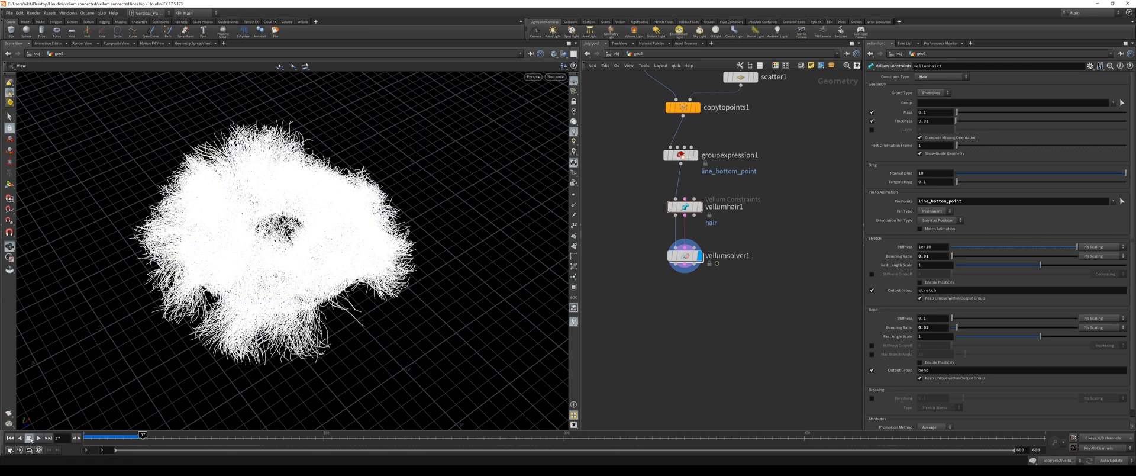
drag(223, 335, 302, 248)
scroll(321, 262, up, 3)
scroll(324, 234, down, 2)
middle_drag(302, 249, 304, 261)
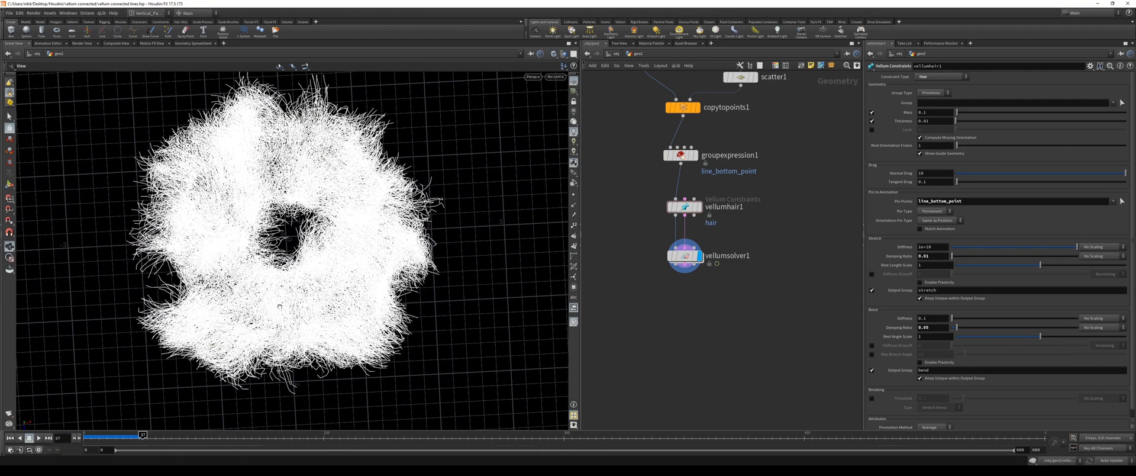
key(space+2)
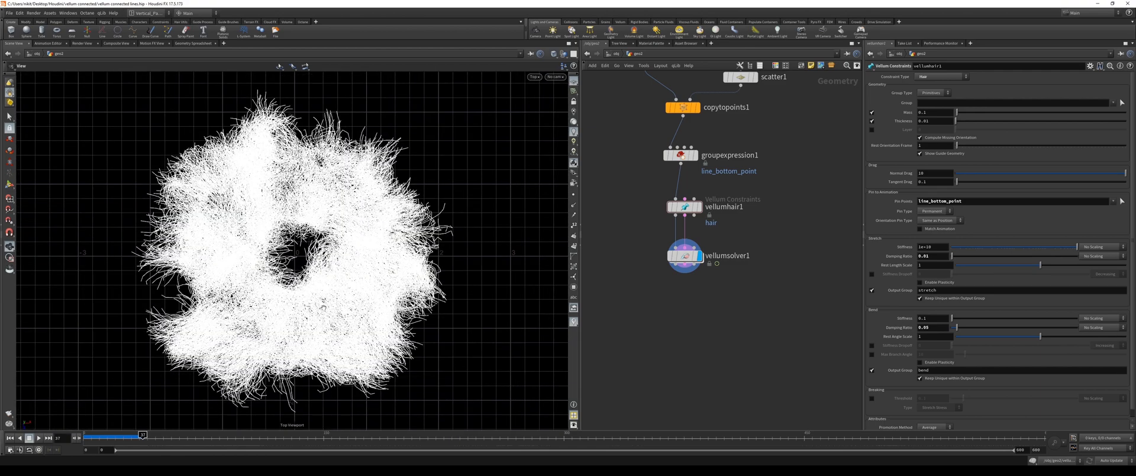
scroll(291, 292, down, 2)
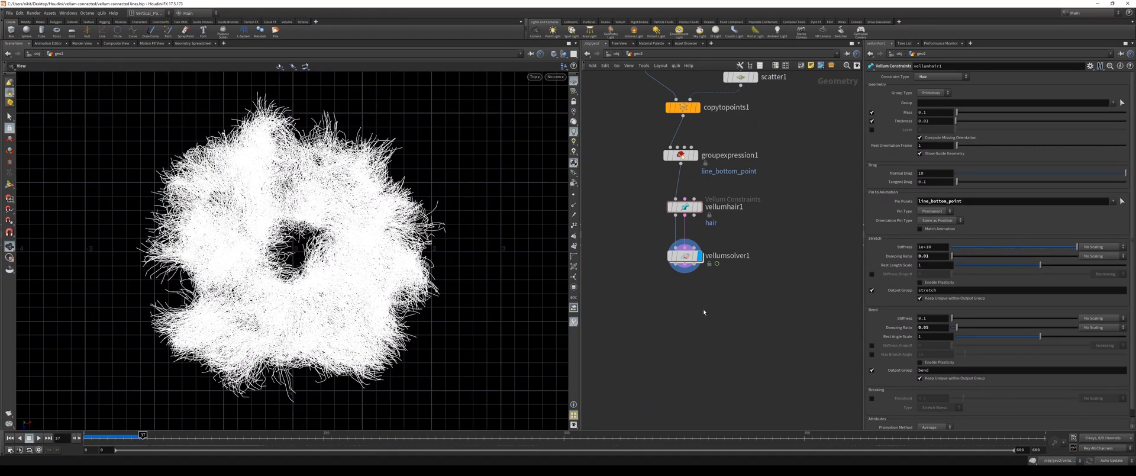
- Add a Connect Adjacent Pieces node beneath the Vellum Solver, wire it to the solver's first output and display its result
key(Tab)
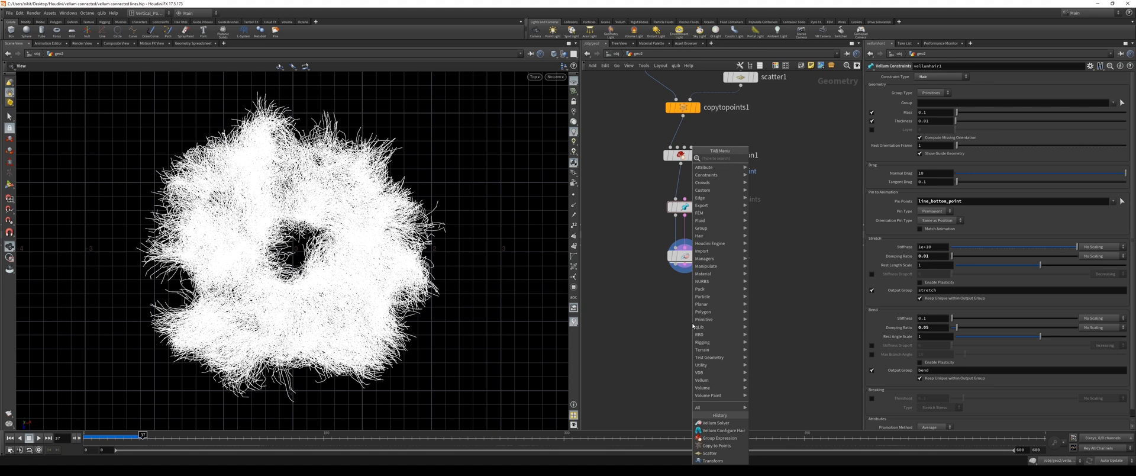
text(connec)
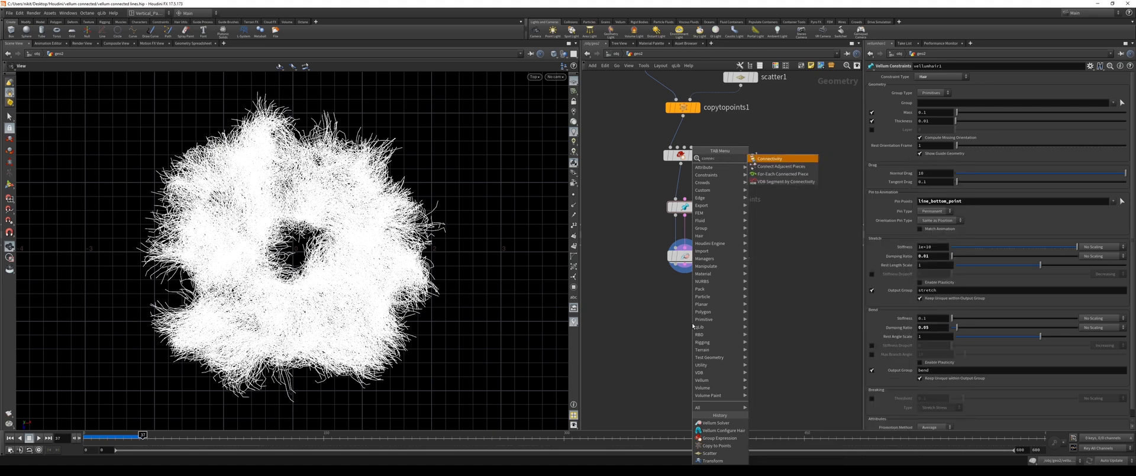
text(t)
key(Return)
click(693, 325)
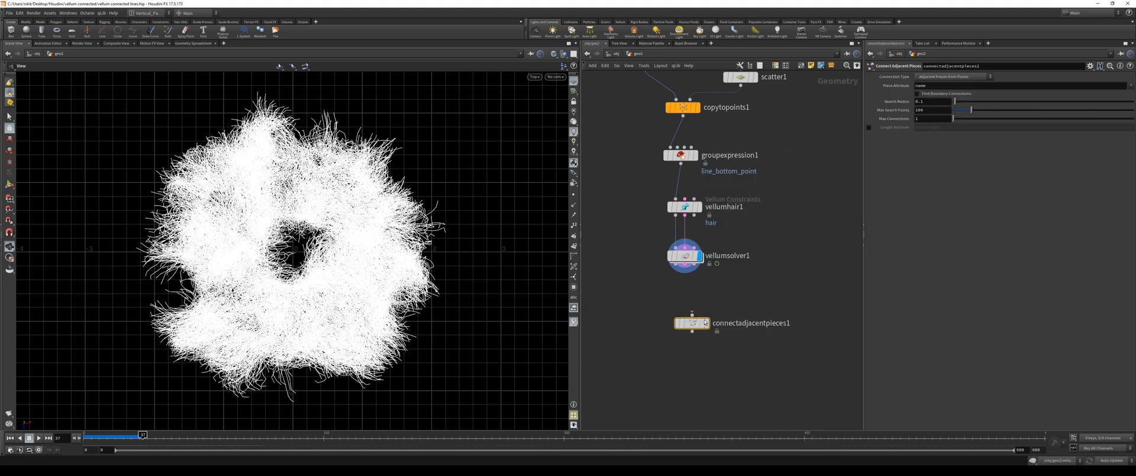
drag(692, 325, 686, 305)
drag(676, 264, 686, 300)
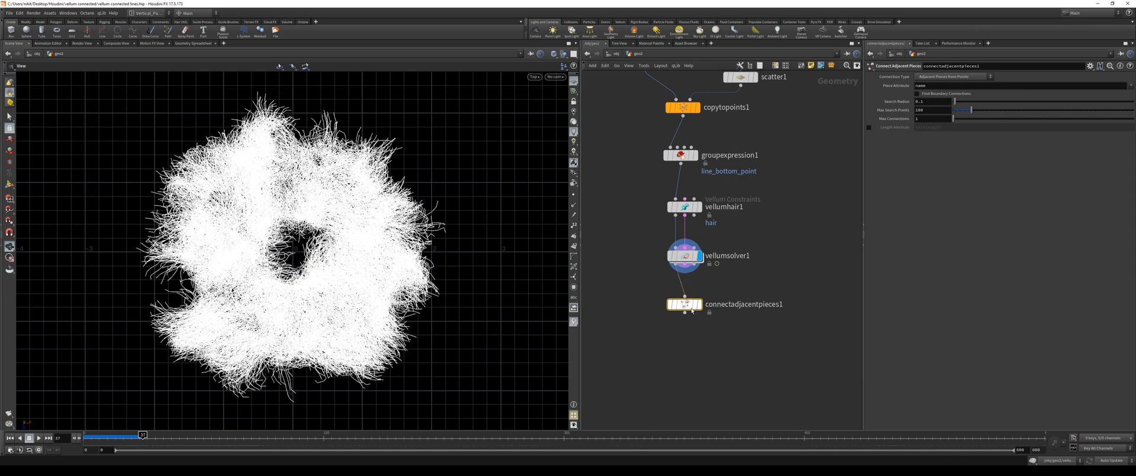
click(700, 304)
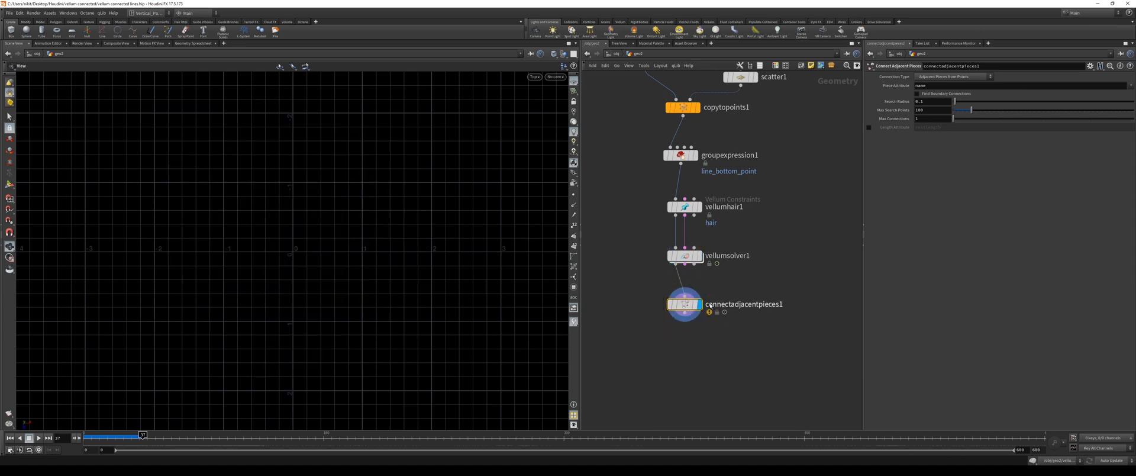
- Set the connection type to Adjacent Points, with a search radius of about 1.76 and 306 maximum search points
click(941, 78)
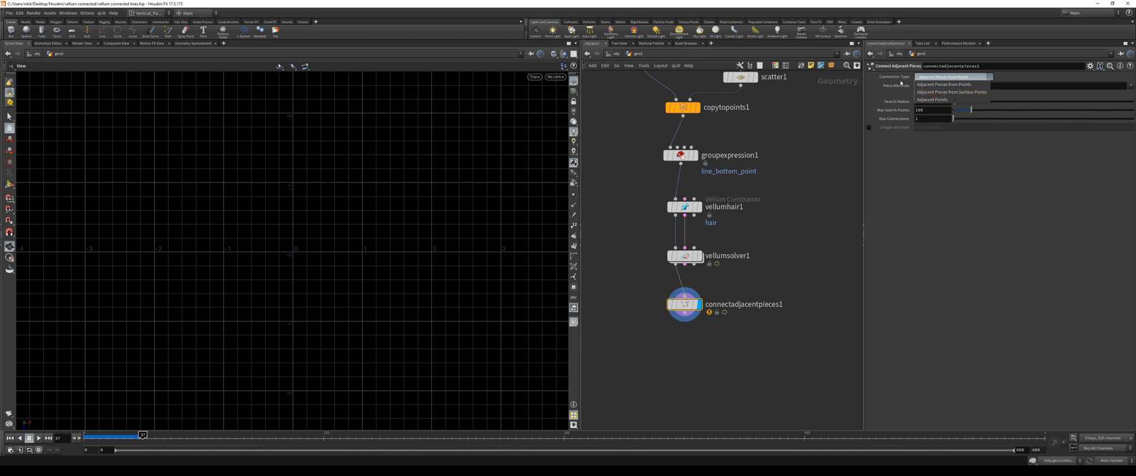
click(933, 100)
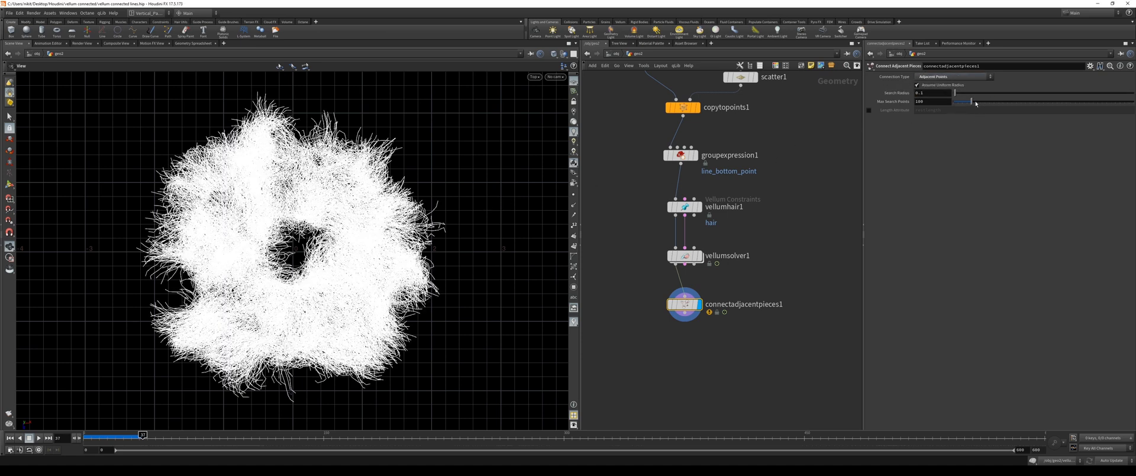
drag(973, 102, 1016, 103)
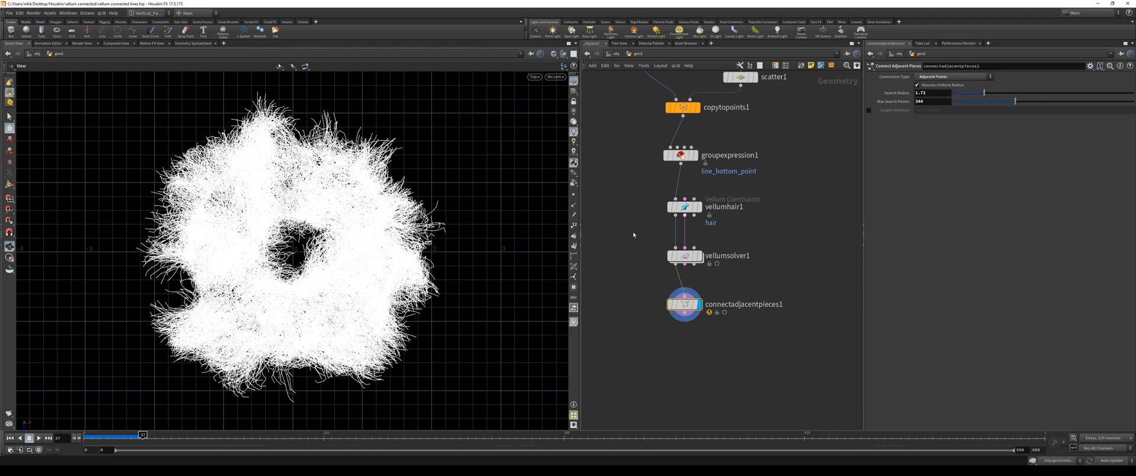
scroll(303, 253, up, 10)
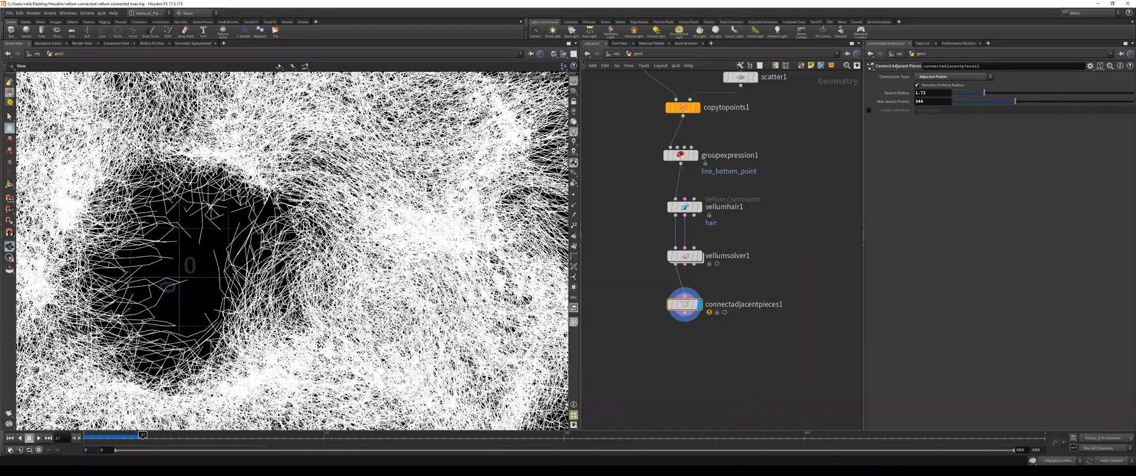
scroll(328, 239, up, 3)
scroll(286, 230, down, 15)
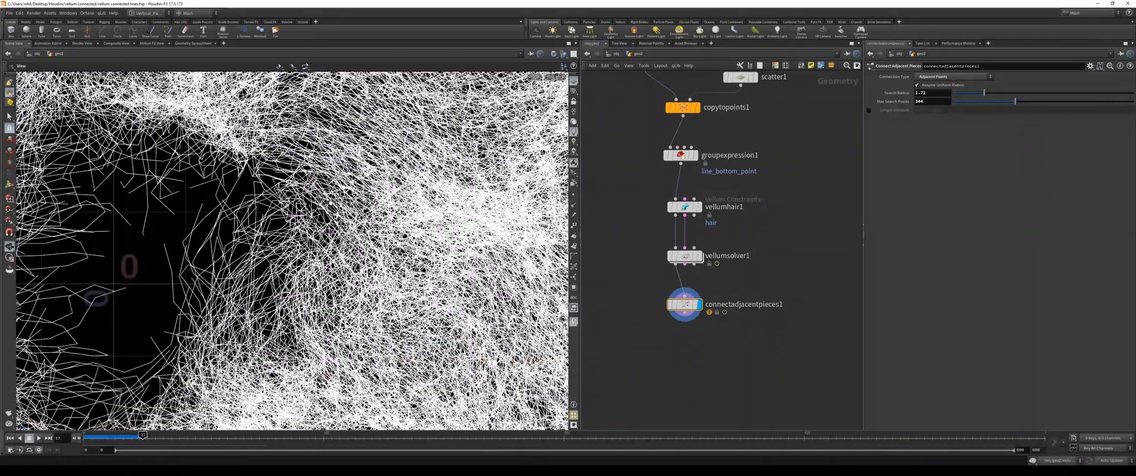
scroll(286, 230, down, 3)
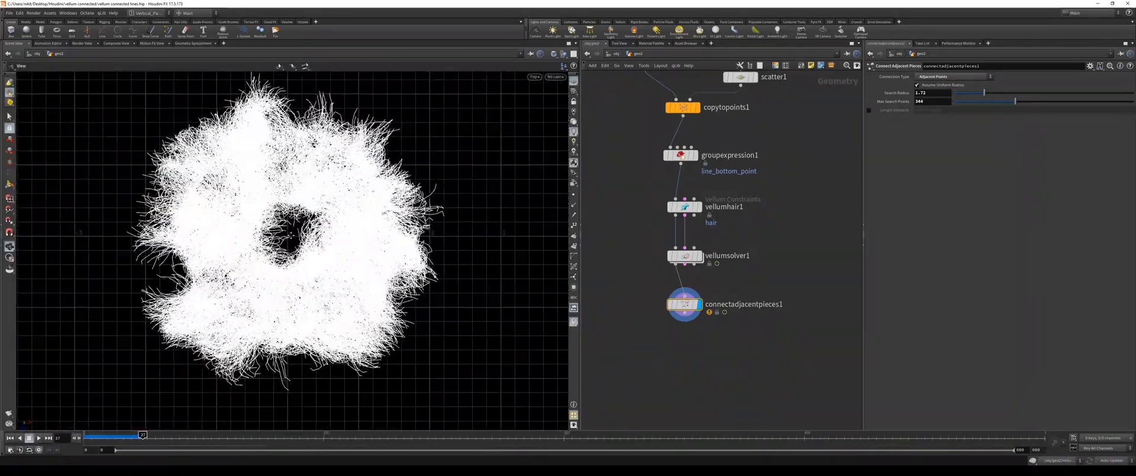
scroll(288, 236, up, 3)
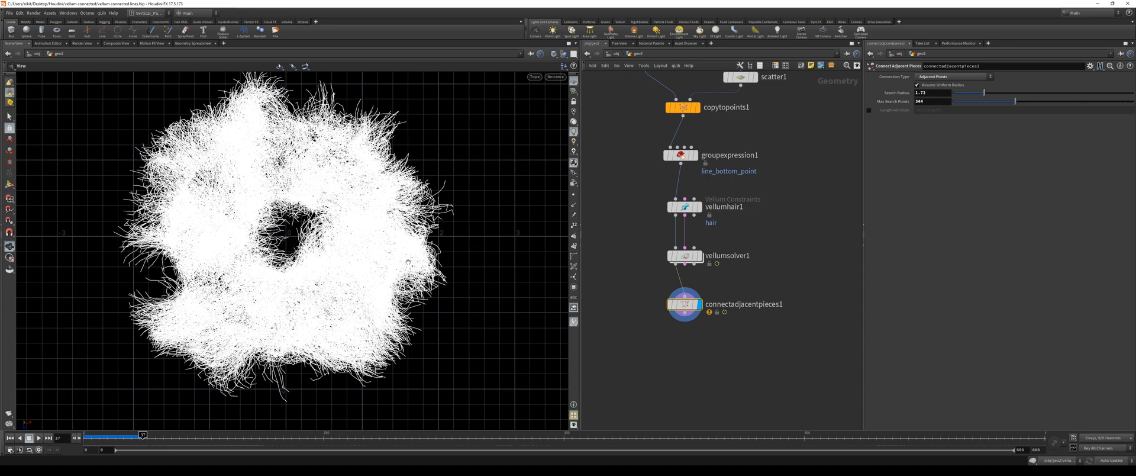
drag(1004, 100, 983, 92)
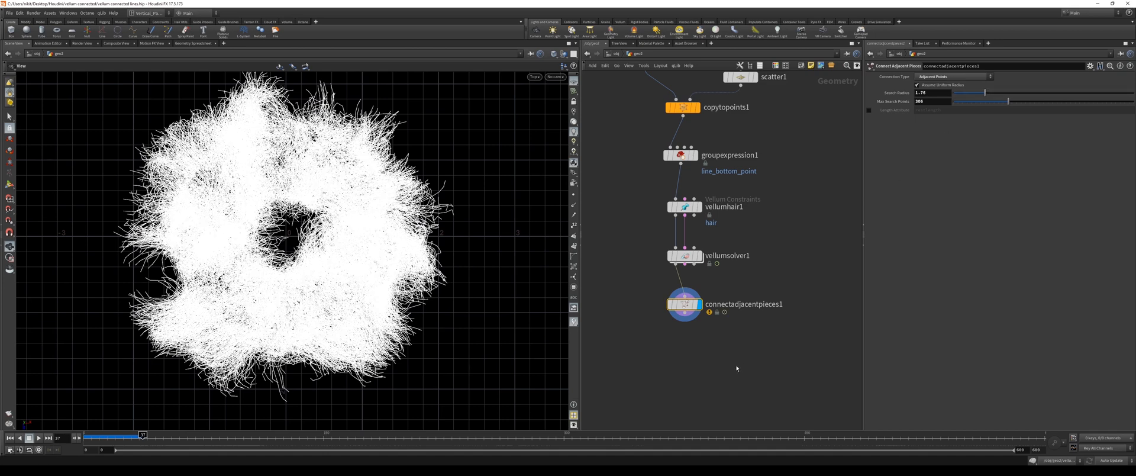
- Add an Attribute Blur node fed by the Connect Adjacent Pieces node and display its result
key(Tab)
text(attrib)
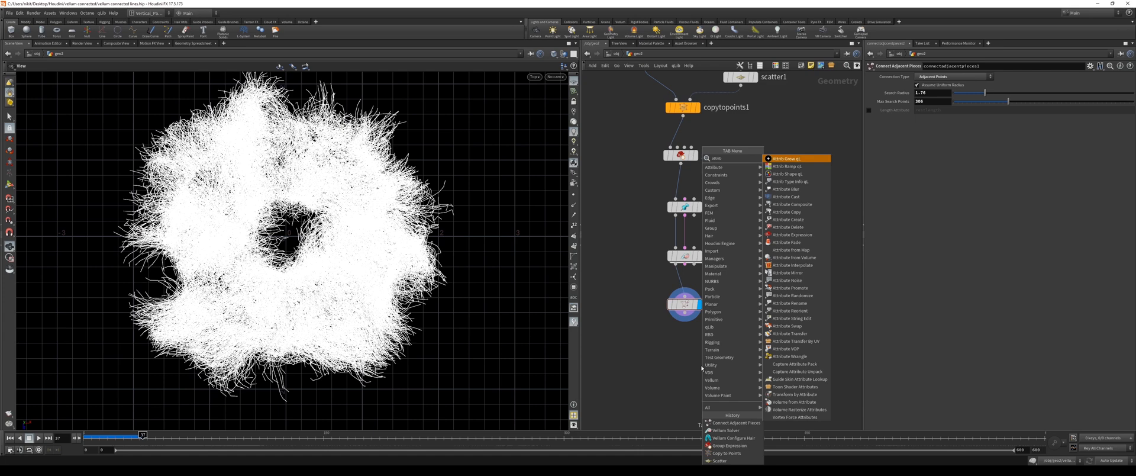
text(blu)
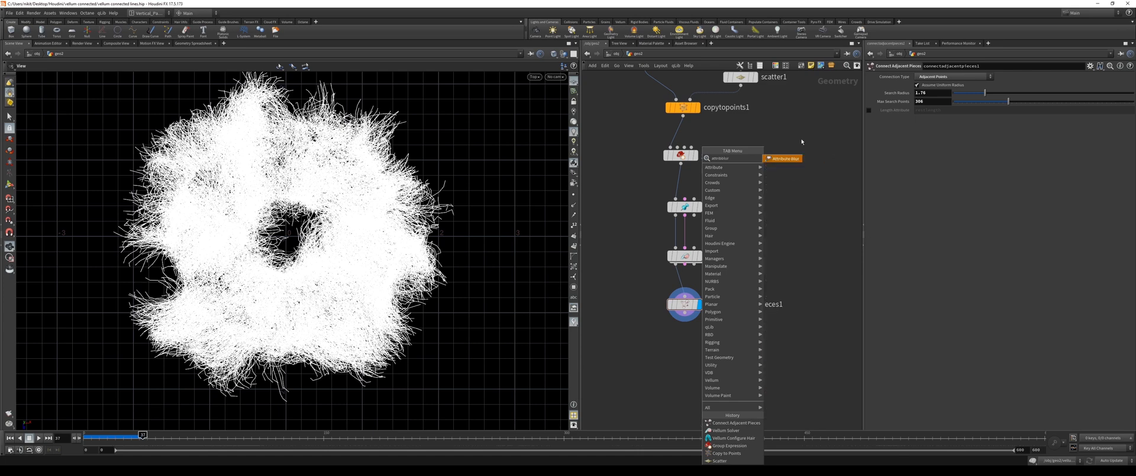
text(r)
key(Return)
click(686, 353)
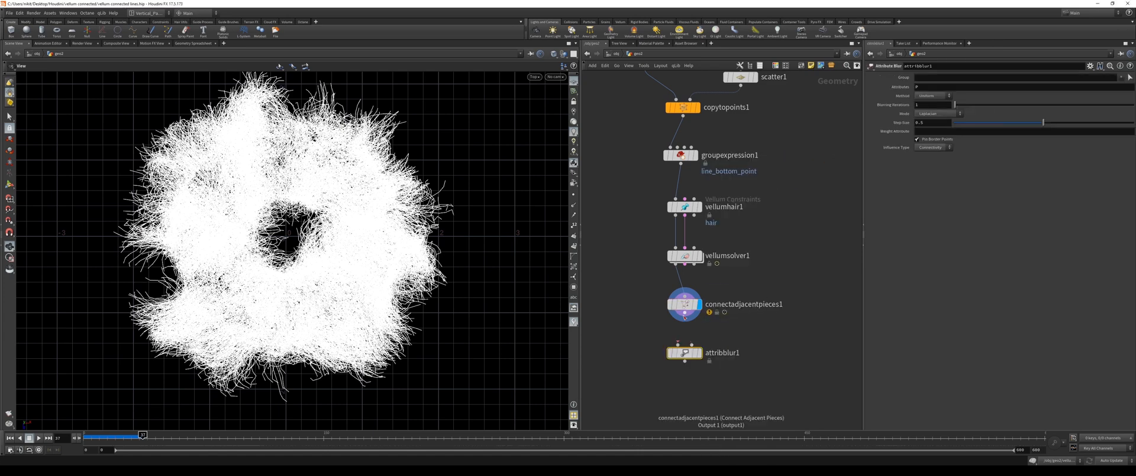
drag(685, 316, 679, 343)
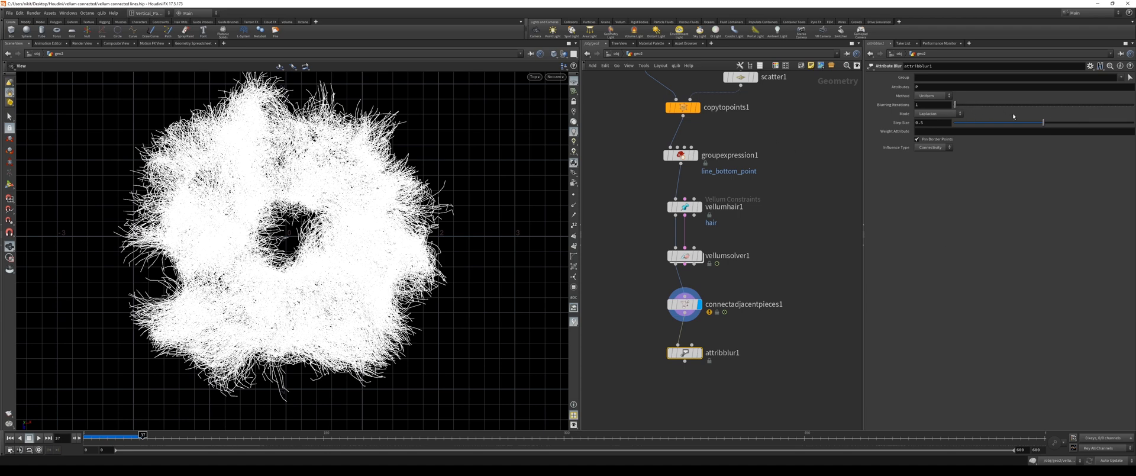
click(1042, 122)
click(701, 358)
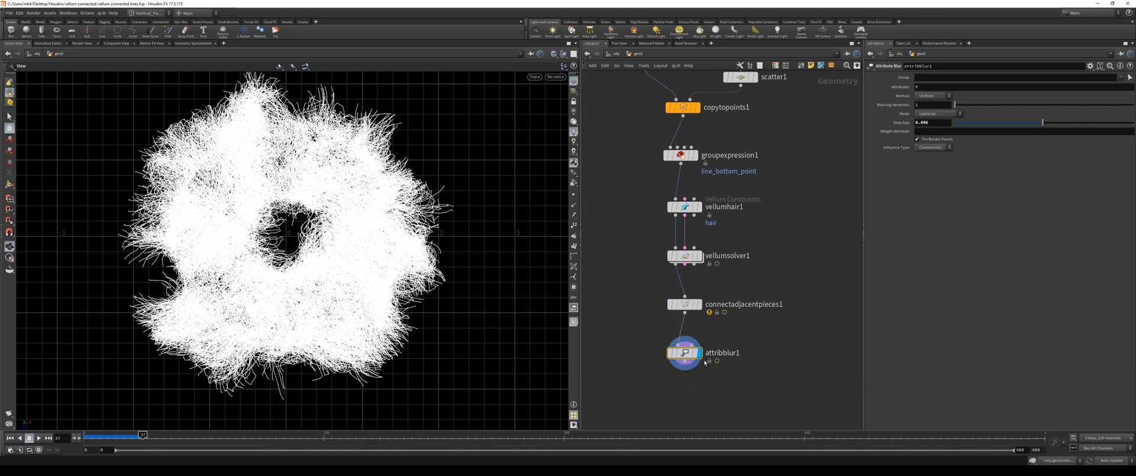
- Turn off Pin Border Points on the Attribute Blur node and set 36 blurring iterations with a step size of about 0.516
click(918, 140)
drag(990, 102, 1018, 114)
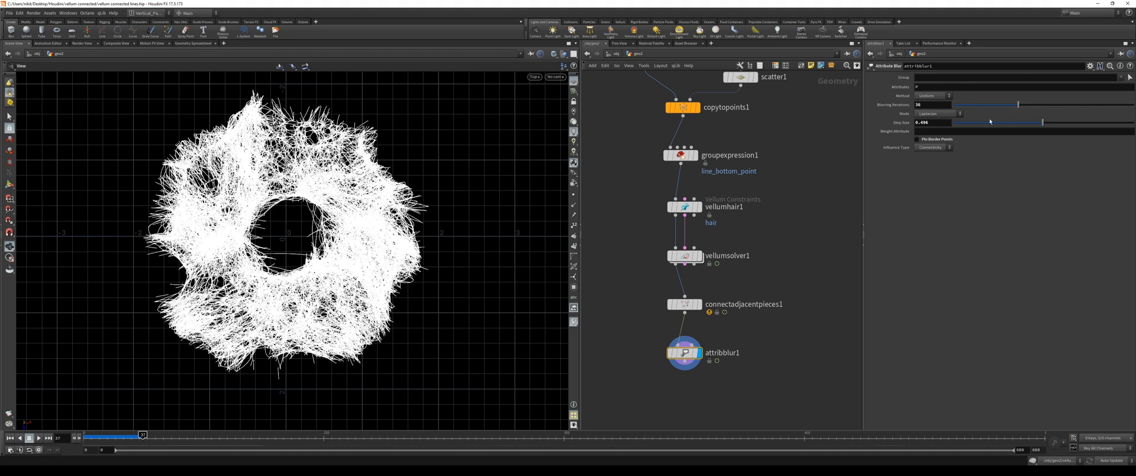
mouse_move(1043, 122)
mouse_down()
mouse_move(1078, 126)
mouse_move(989, 130)
mouse_move(1097, 137)
mouse_move(1055, 133)
mouse_move(1086, 135)
mouse_move(1027, 109)
mouse_move(1049, 125)
mouse_up()
drag(265, 294, 372, 278)
middle_drag(372, 279, 300, 379)
- Raise the Connect Adjacent Pieces node's search radius to about 2.2 and its maximum search points to 511, and inspect the ring
click(709, 306)
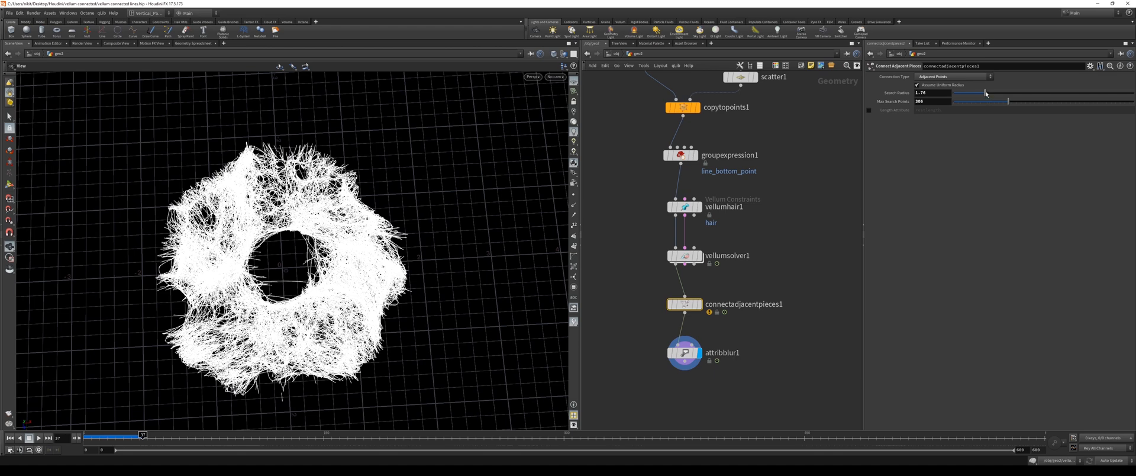
drag(986, 93, 993, 93)
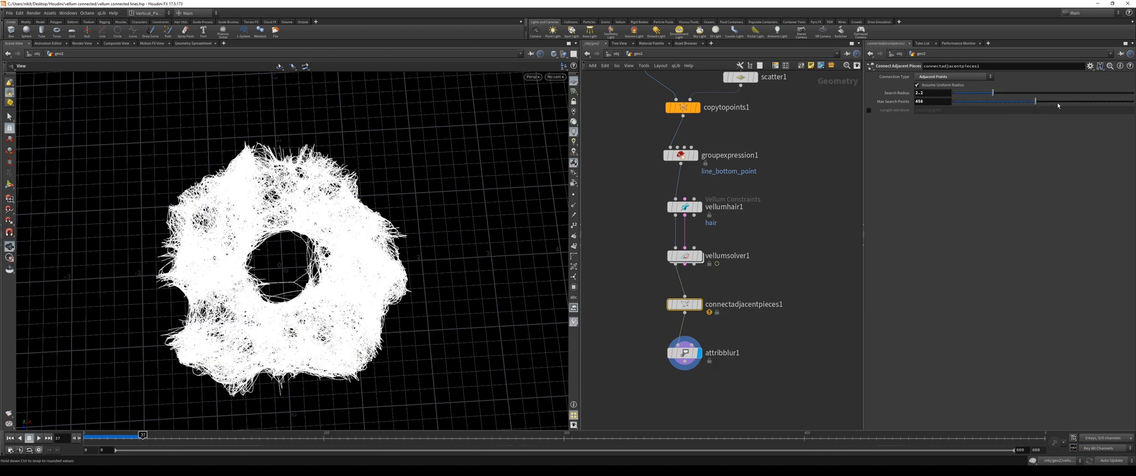
mouse_move(1058, 106)
mouse_down()
mouse_move(1002, 106)
mouse_move(1053, 105)
mouse_up()
drag(278, 152, 287, 276)
scroll(287, 275, up, 6)
middle_drag(285, 274, 283, 219)
scroll(283, 219, down, 4)
drag(283, 219, 297, 288)
middle_drag(683, 355, 684, 256)
key(Tab)
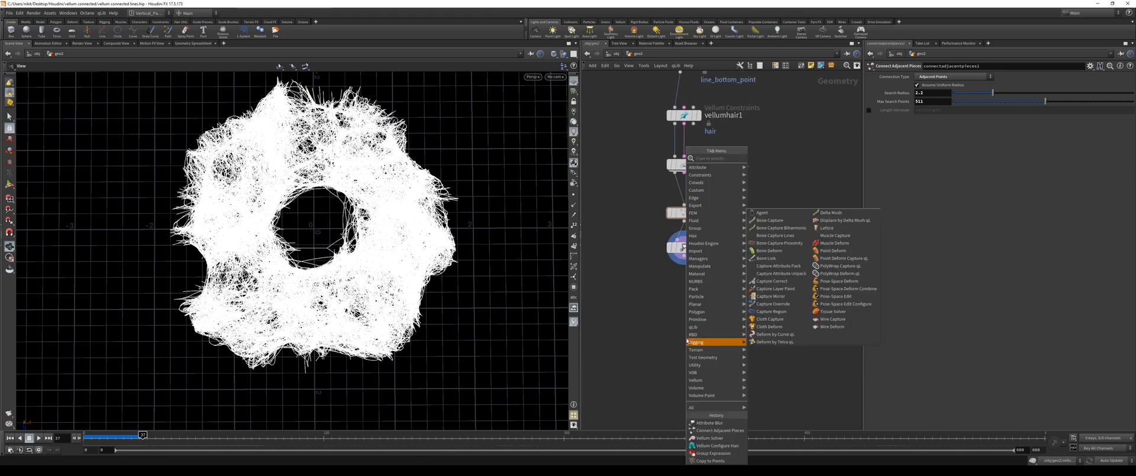
click(649, 333)
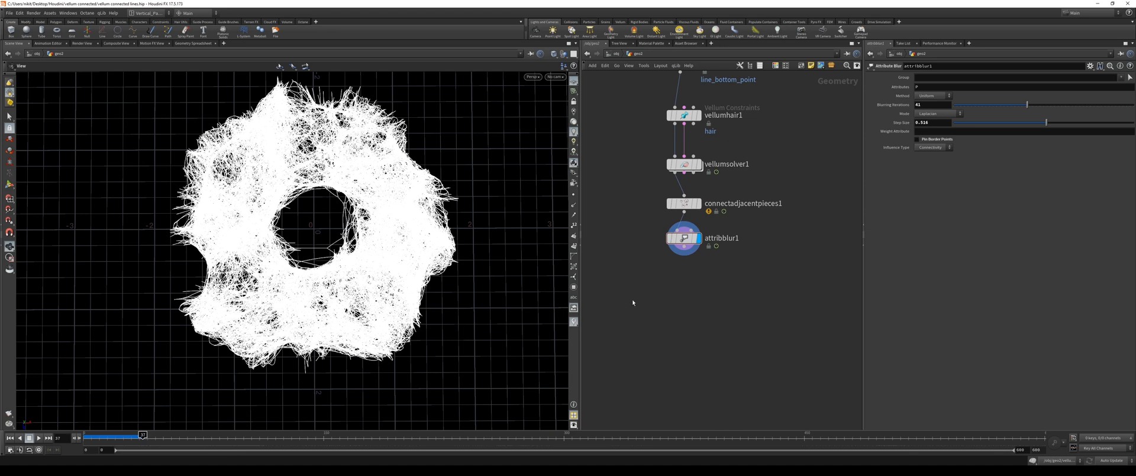
- Scrub the simulation back to its first frame and forward to the end of the cached frames, examining the blurred ring
drag(151, 440, 119, 437)
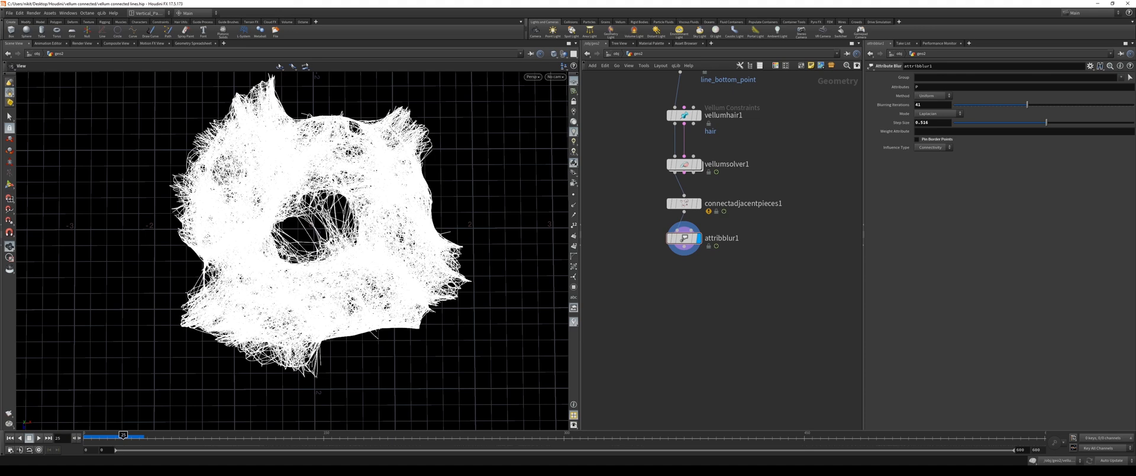
drag(107, 437, 87, 437)
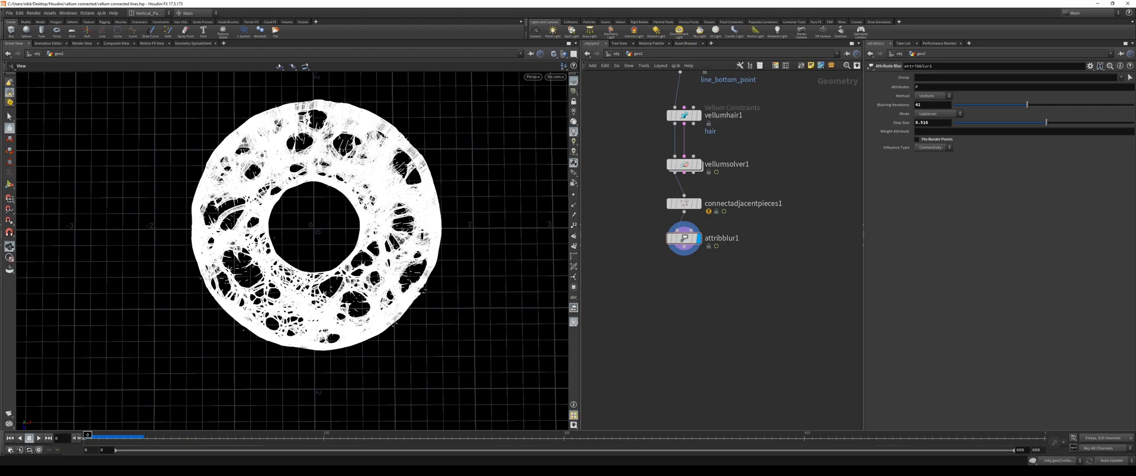
drag(295, 343, 324, 376)
drag(90, 438, 146, 442)
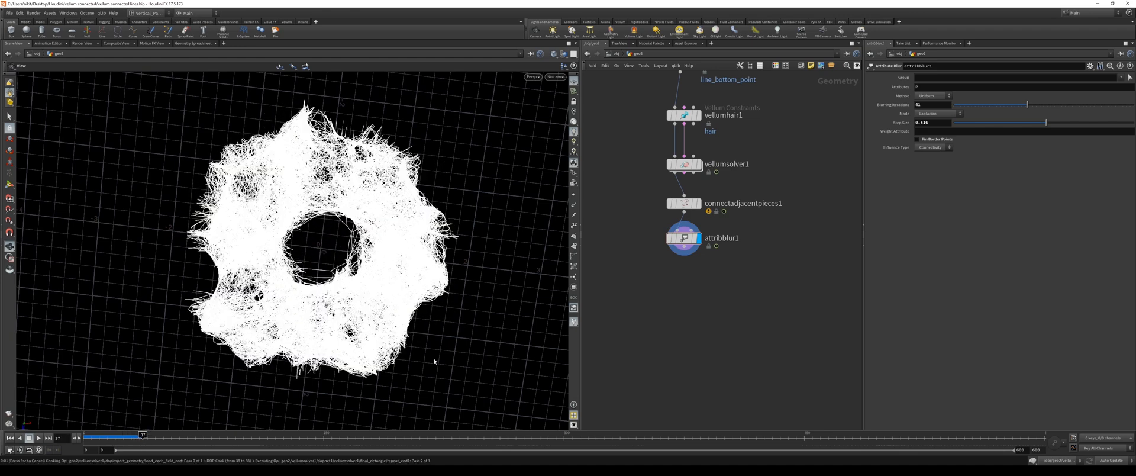
- Add a ROP Alembic Output node beneath the Attribute Blur node and connect the two
key(Tab)
text(expo)
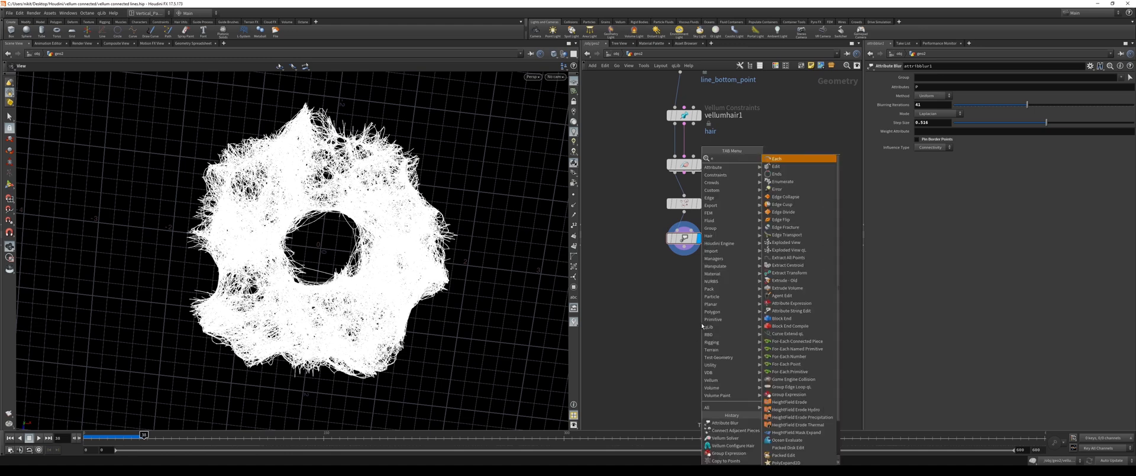
key(BackSpace)
key(BackSpace)
key(BackSpace)
key(BackSpace)
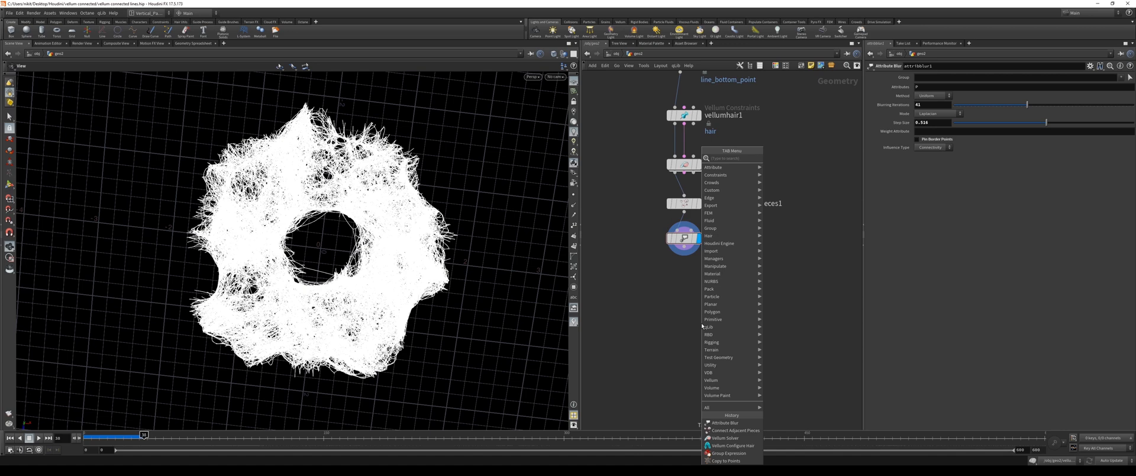
text(rop alem)
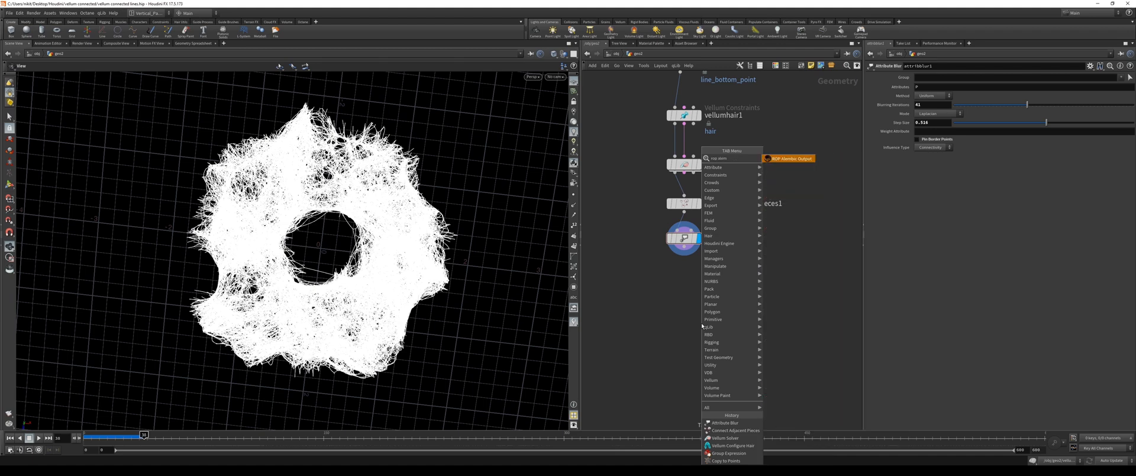
key(Return)
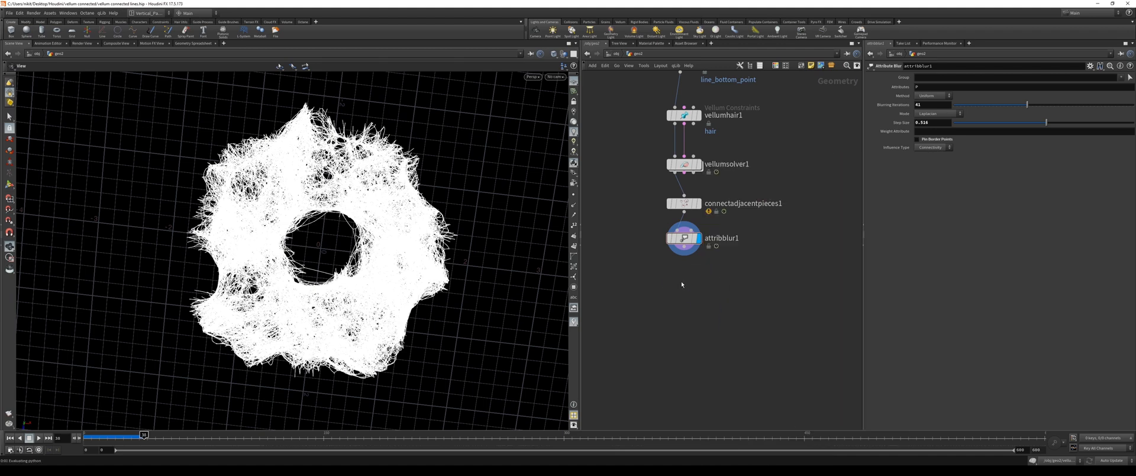
click(680, 281)
drag(685, 274, 684, 247)
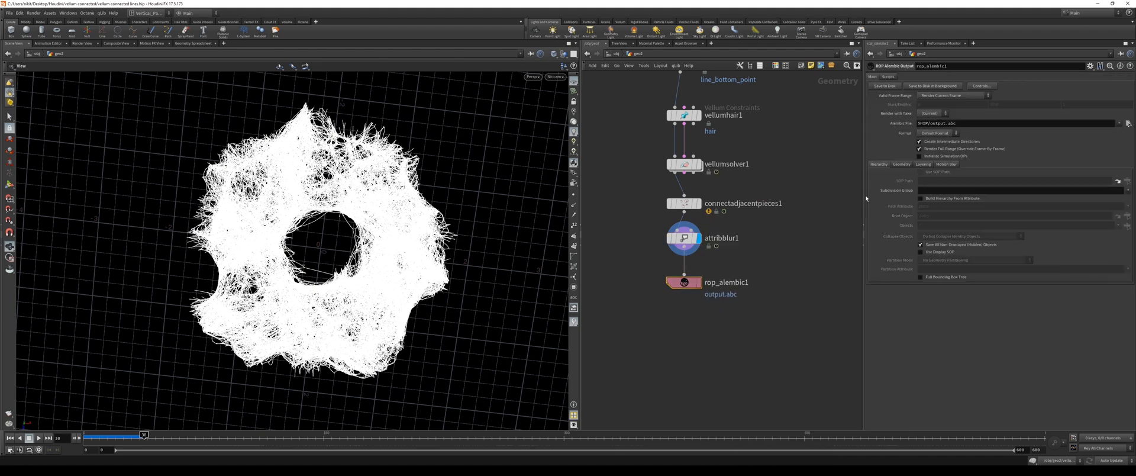
- Set the Alembic output file to connected_tutorial.abc in the vellum connected project folder, starting from a recently used path
click(1120, 123)
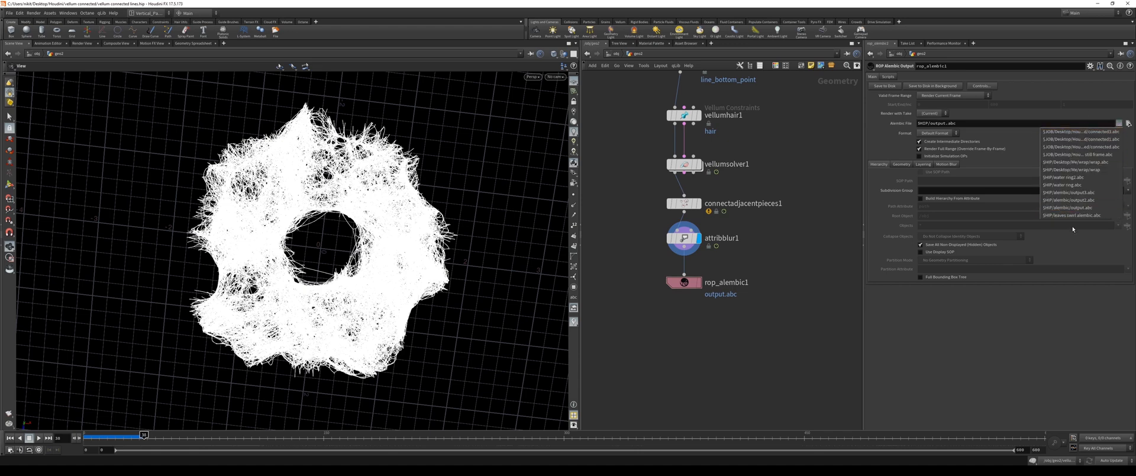
click(1083, 131)
click(1039, 122)
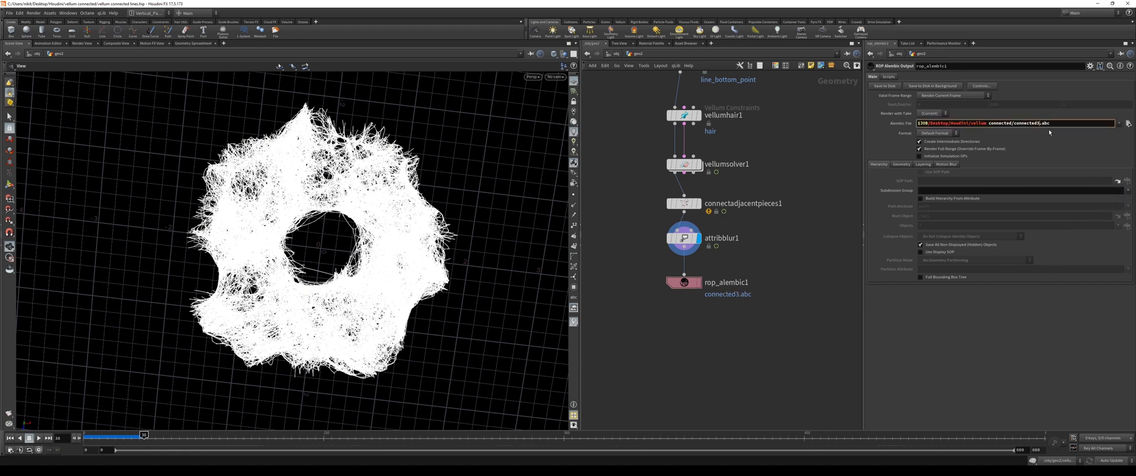
key(BackSpace)
text(_tutorial)
key(Return)
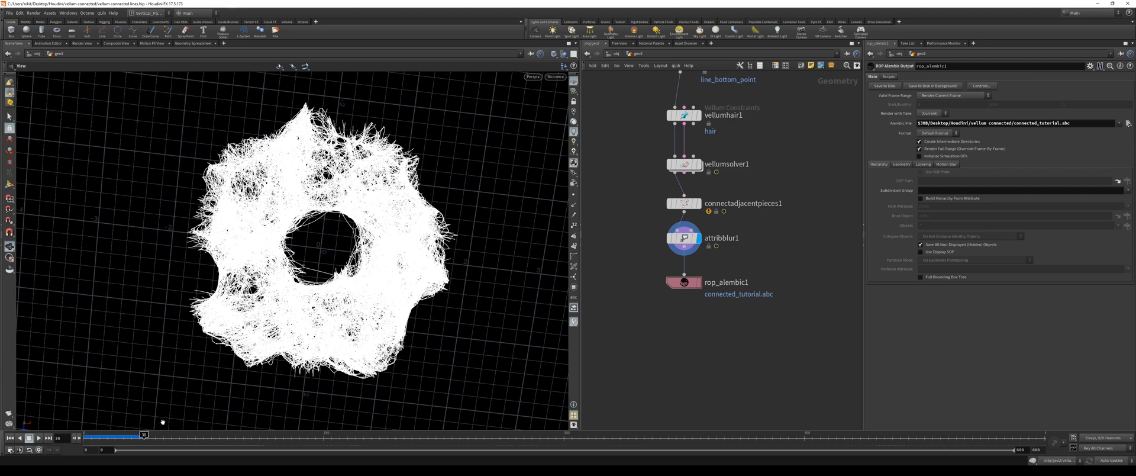
mouse_move(327, 239)
mouse_down()
mouse_move(379, 258)
mouse_move(332, 238)
mouse_move(341, 246)
mouse_up()
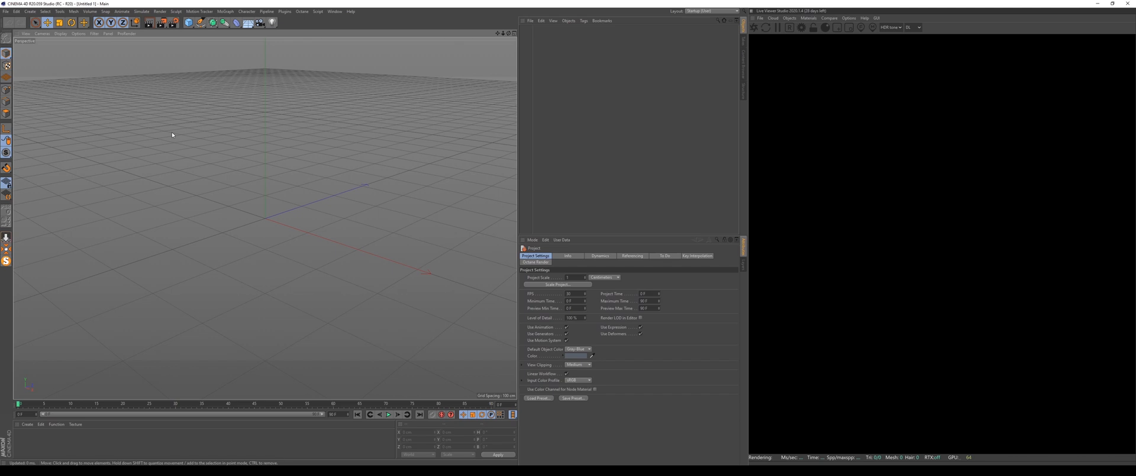
- In Cinema 4D, save the new project in the vellum connected folder and import connected_tutorial.abc with the default Alembic settings
key(ctrl+s)
click(744, 62)
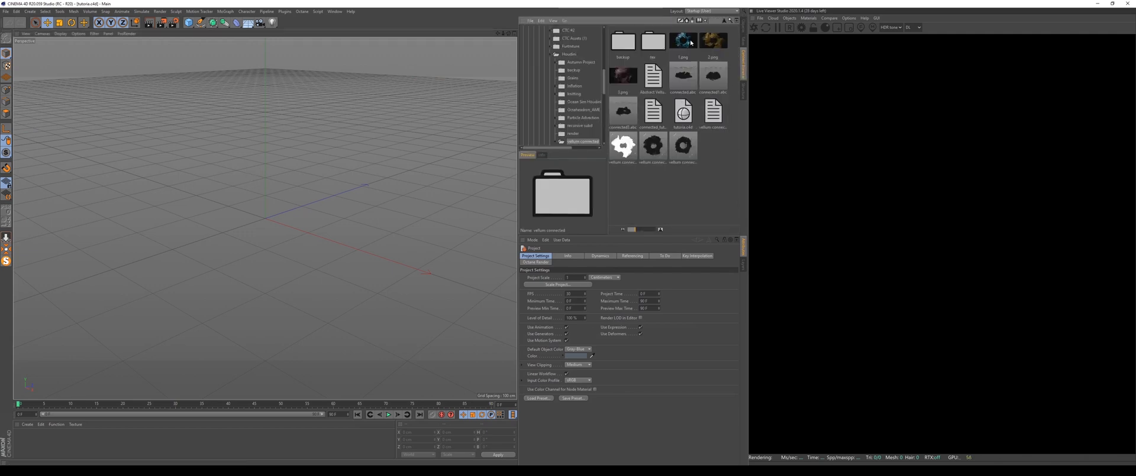
click(652, 118)
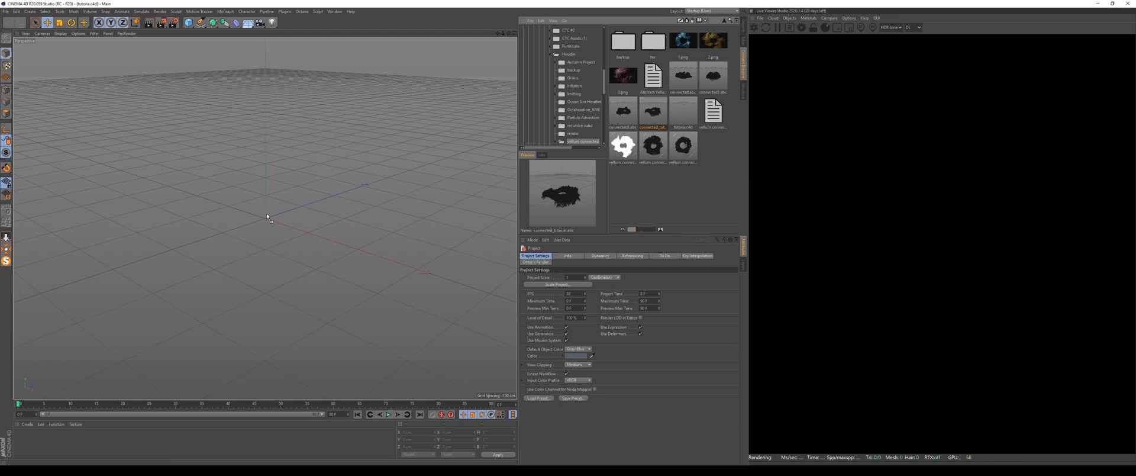
drag(267, 217, 267, 217)
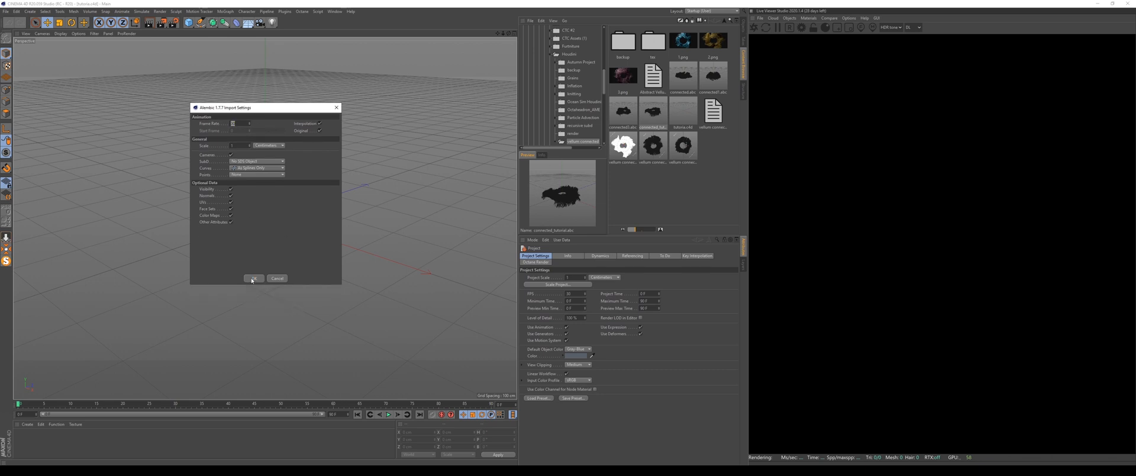
click(254, 278)
click(744, 26)
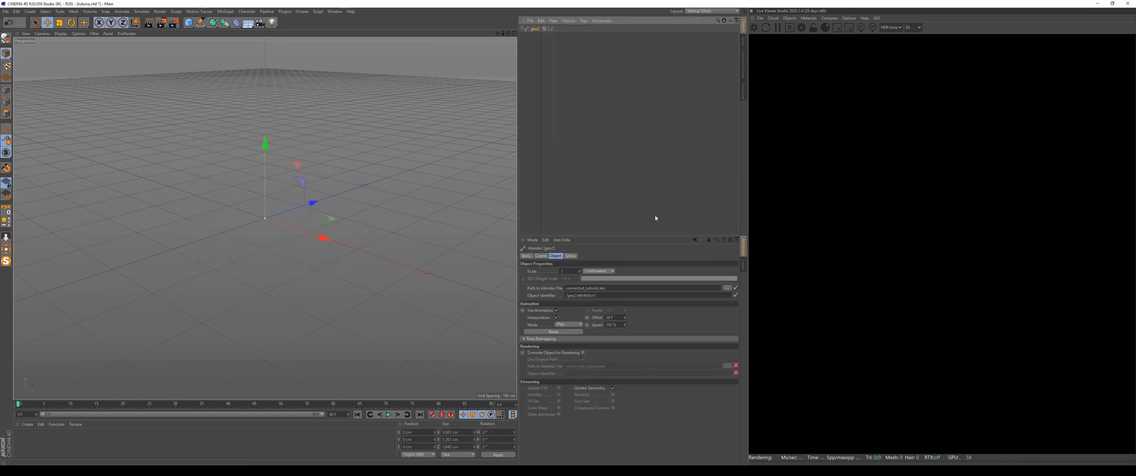
- Set the scale unit of the imported Alembic object to meters
click(599, 272)
click(598, 284)
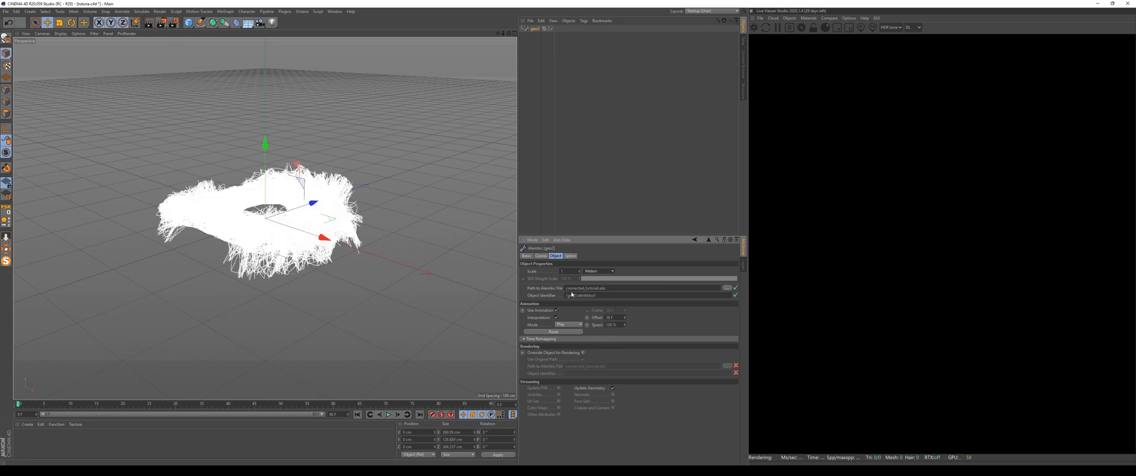
drag(286, 210, 385, 155)
key(ctrl+z)
alt+middle_drag(385, 155, 318, 202)
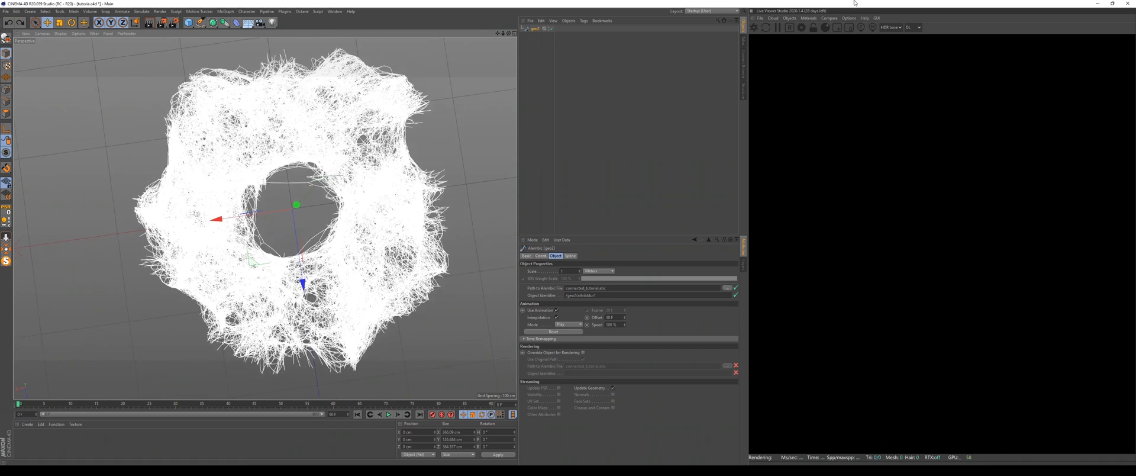
- Switch the Octane render kernel to Pathtracing and load the Pathtracing Production preset
click(802, 29)
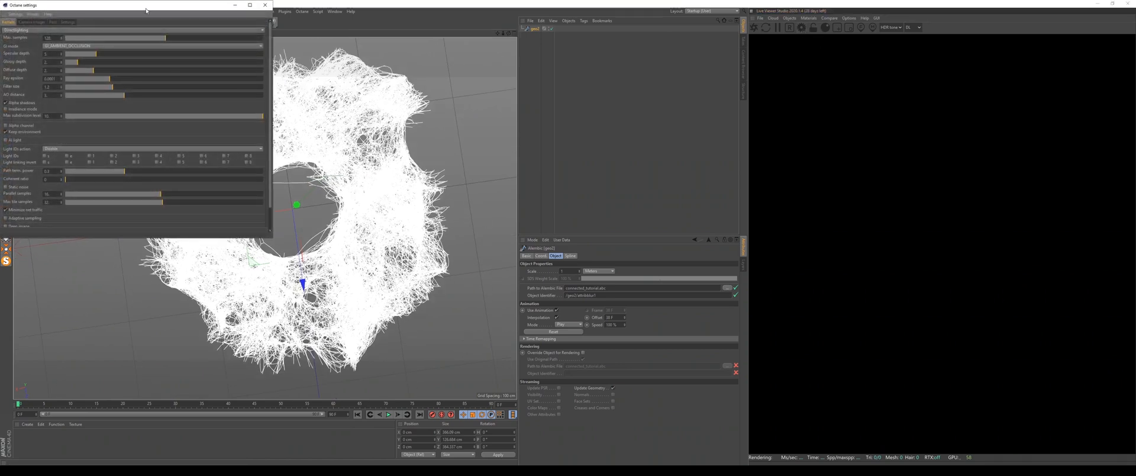
drag(146, 10, 544, 74)
click(432, 94)
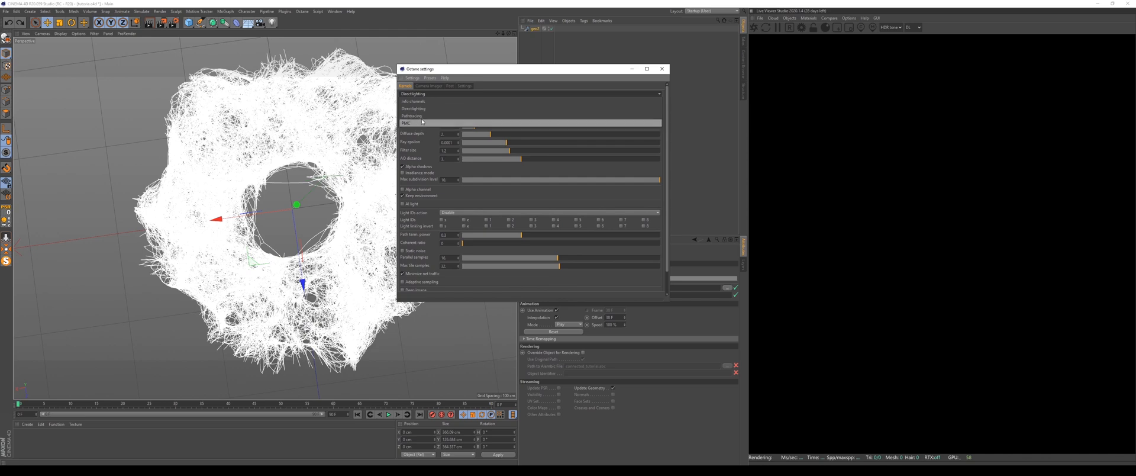
click(439, 123)
click(422, 93)
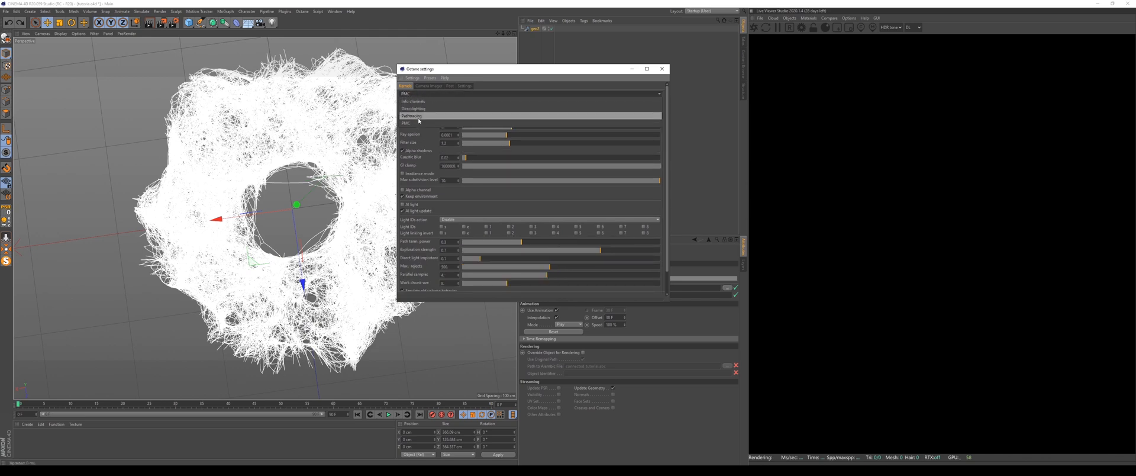
click(432, 116)
click(430, 78)
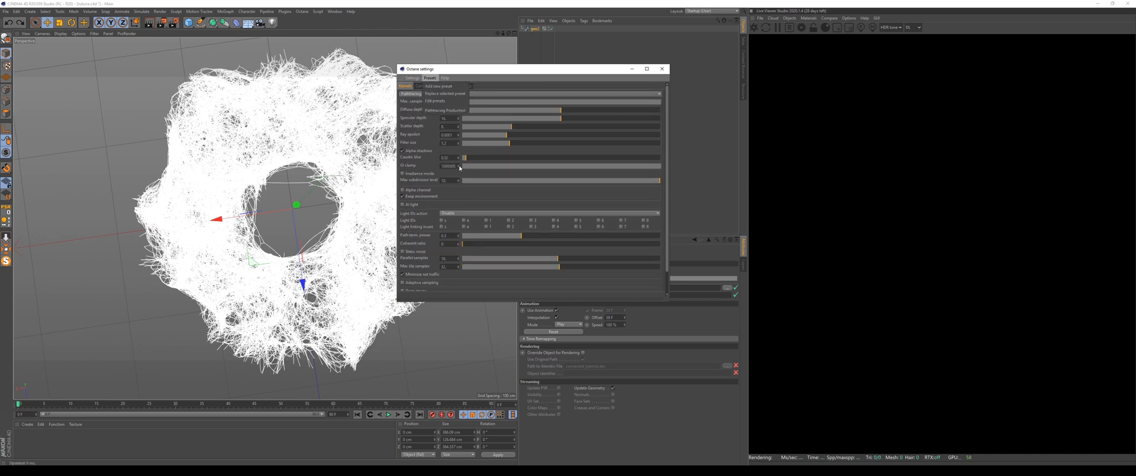
click(438, 111)
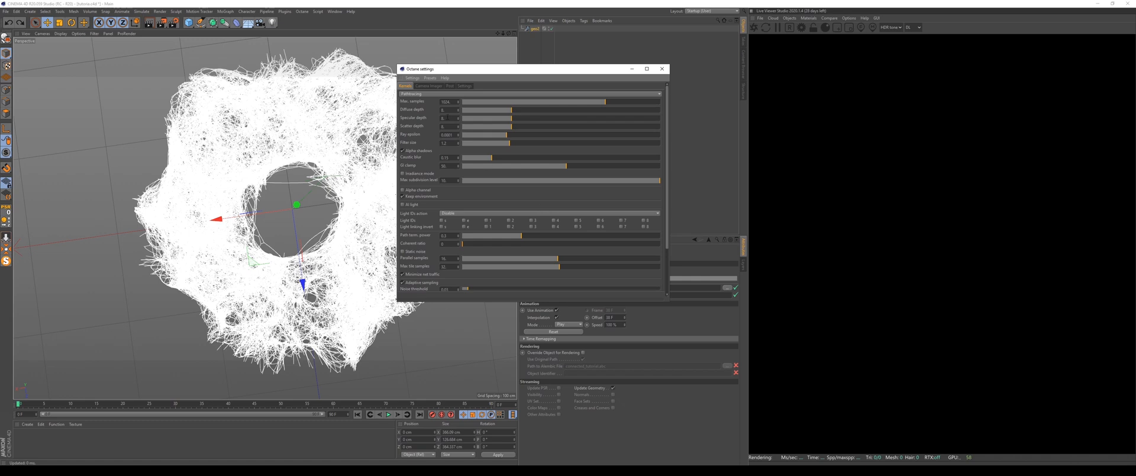
- Set the Octane kernel's maximum samples to 3000 and close the Octane settings
double_click(446, 101)
text(3000)
key(Return)
click(664, 69)
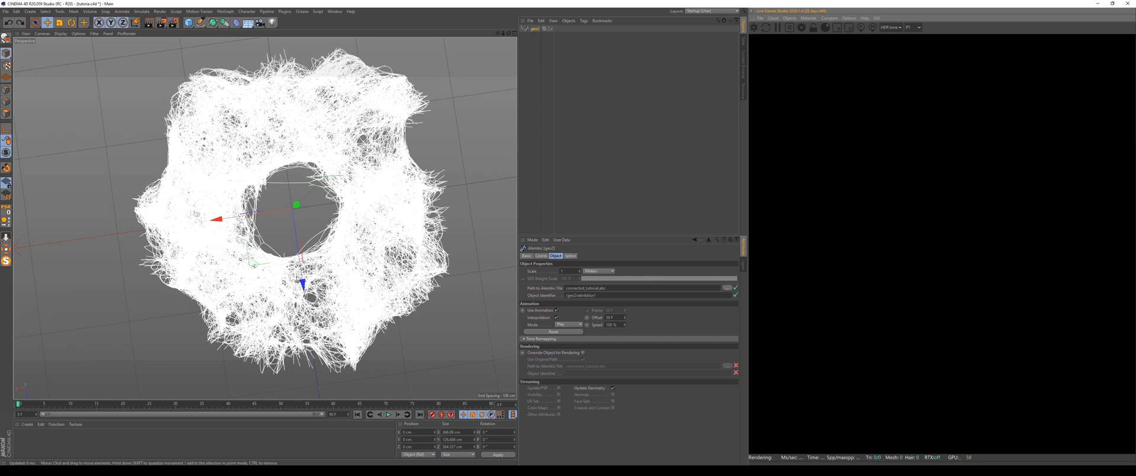
- Add an Octane ObjectTag to the Alembic object and enable Render As Hair in its hair settings
right_click(533, 30)
mouse_move(586, 34)
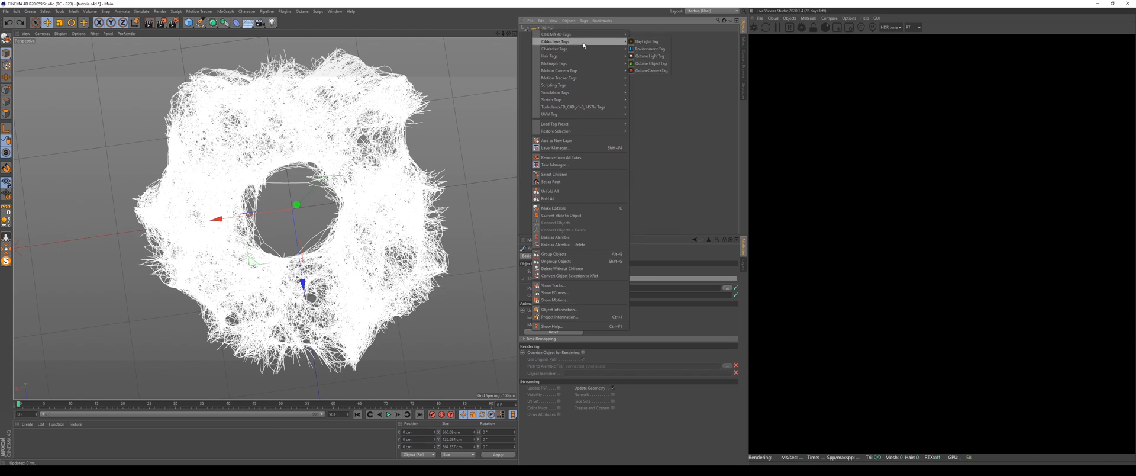
click(651, 63)
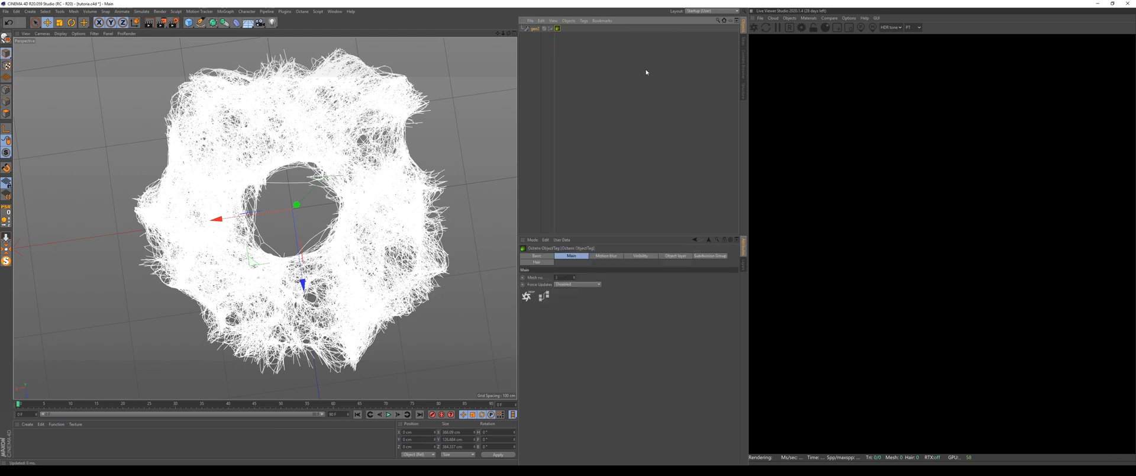
click(541, 262)
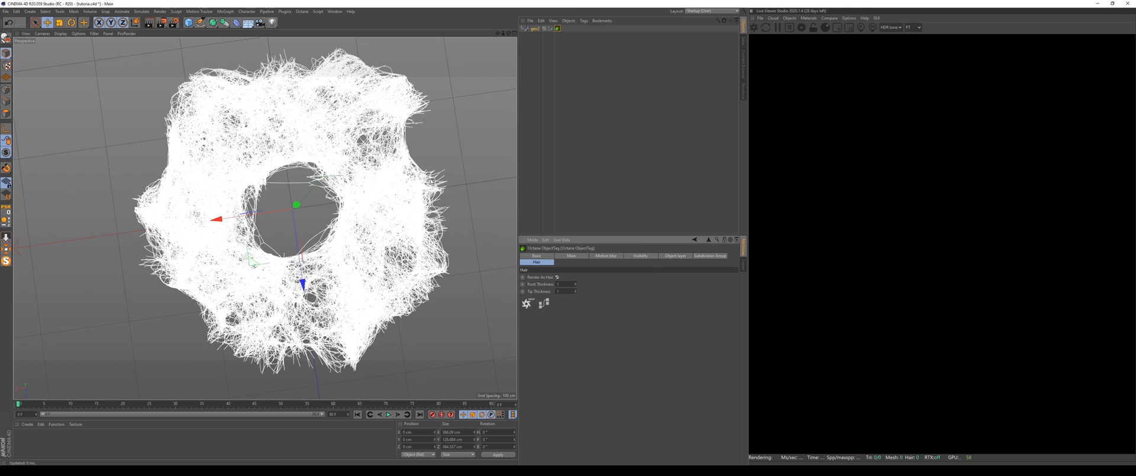
- Add an Octane camera, look through it, and set its heading to 0° and its pitch to -90°
click(790, 18)
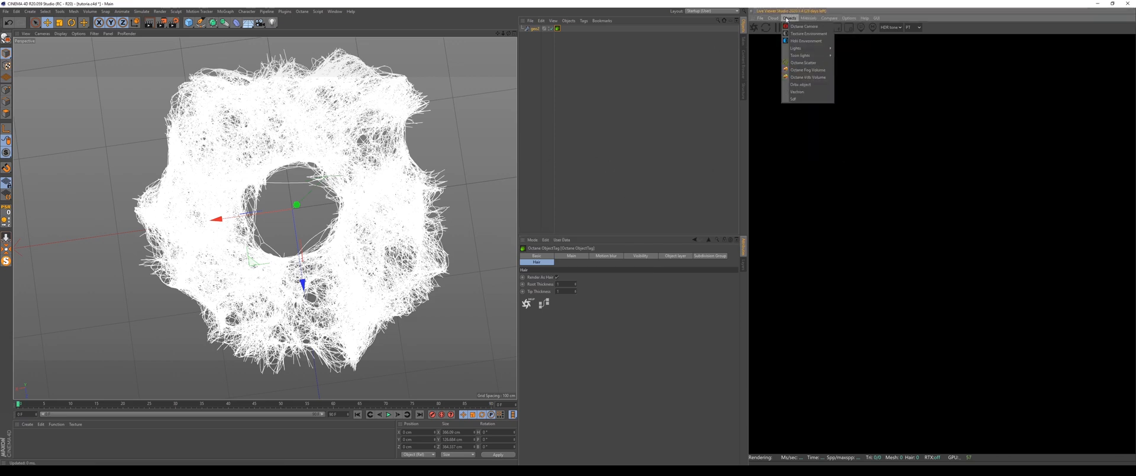
click(798, 28)
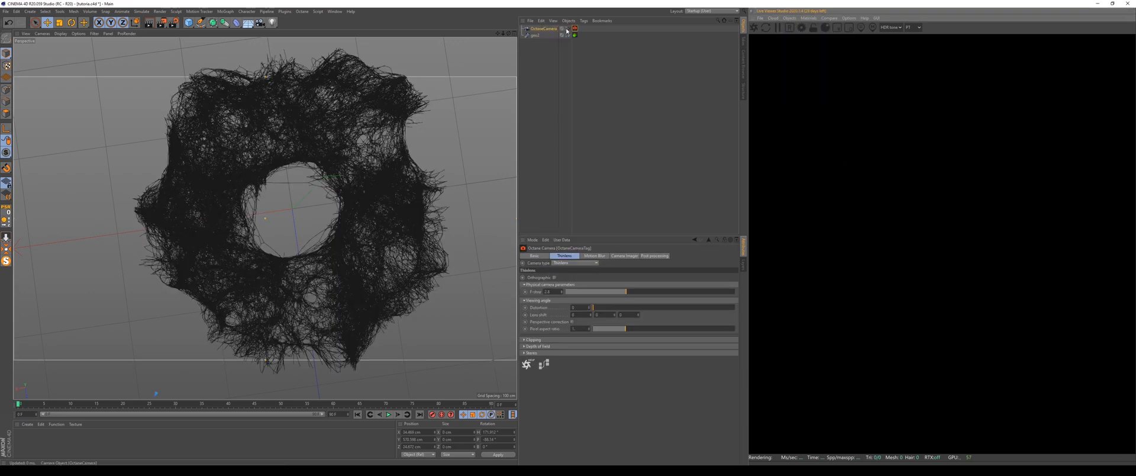
click(571, 255)
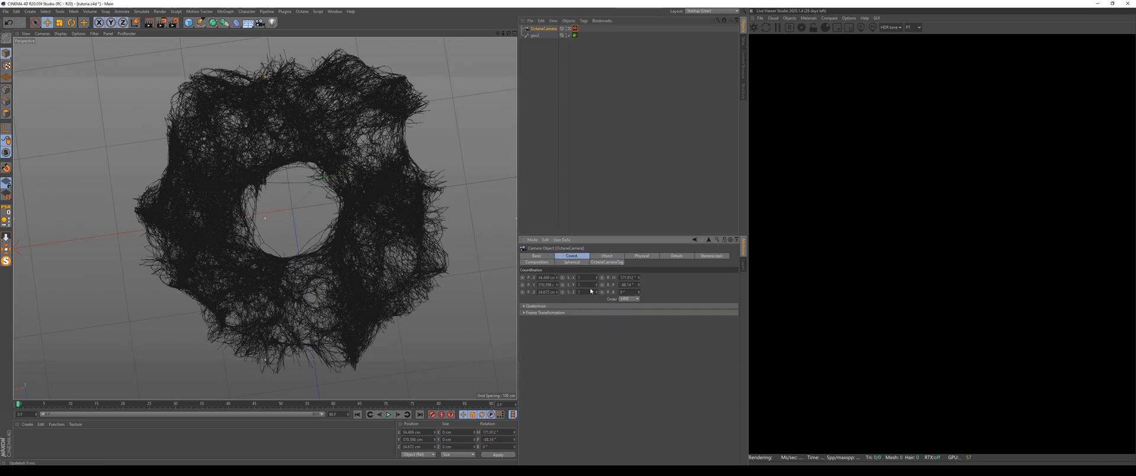
text(0)
key(Return)
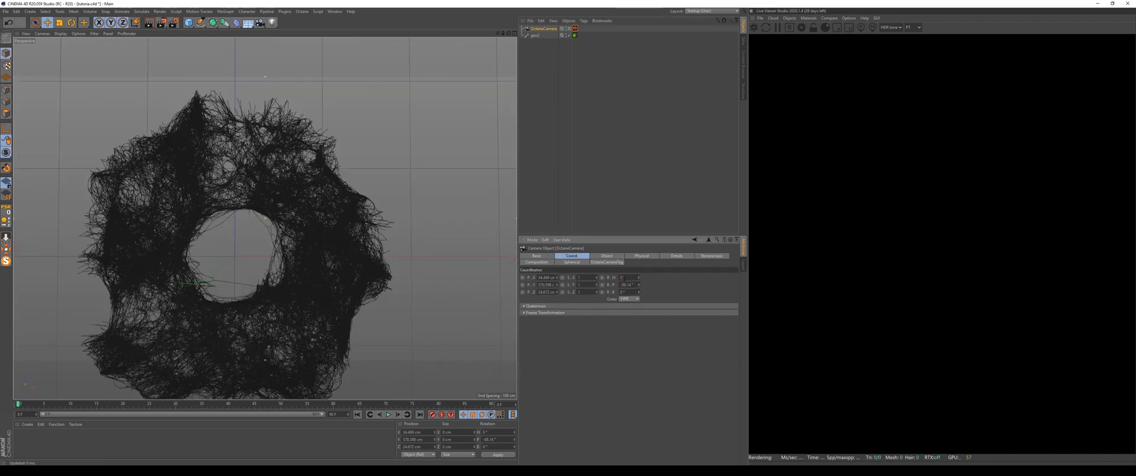
text(-90)
key(Return)
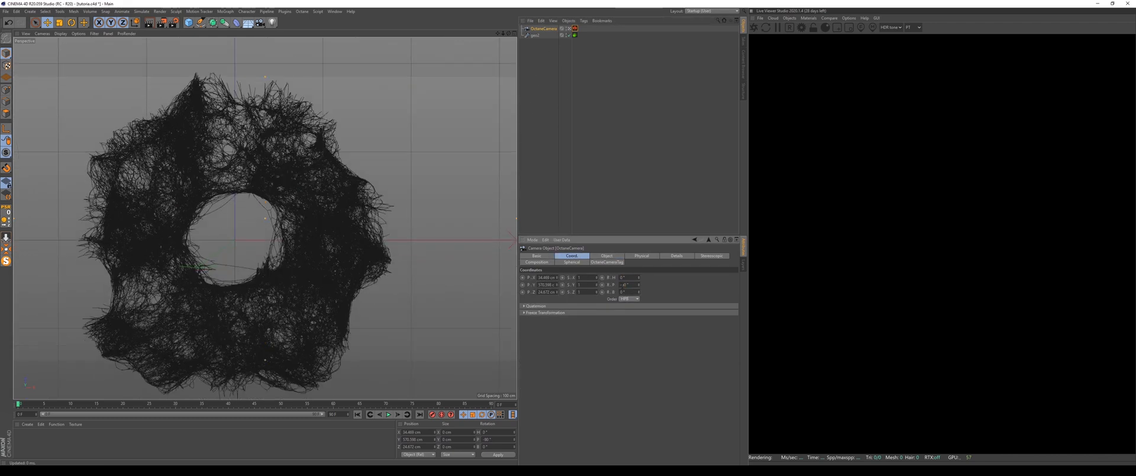
- Set the camera's X and Z positions to 0 and turn its heading to about 40°
text(0)
key(Return)
text(0)
key(Return)
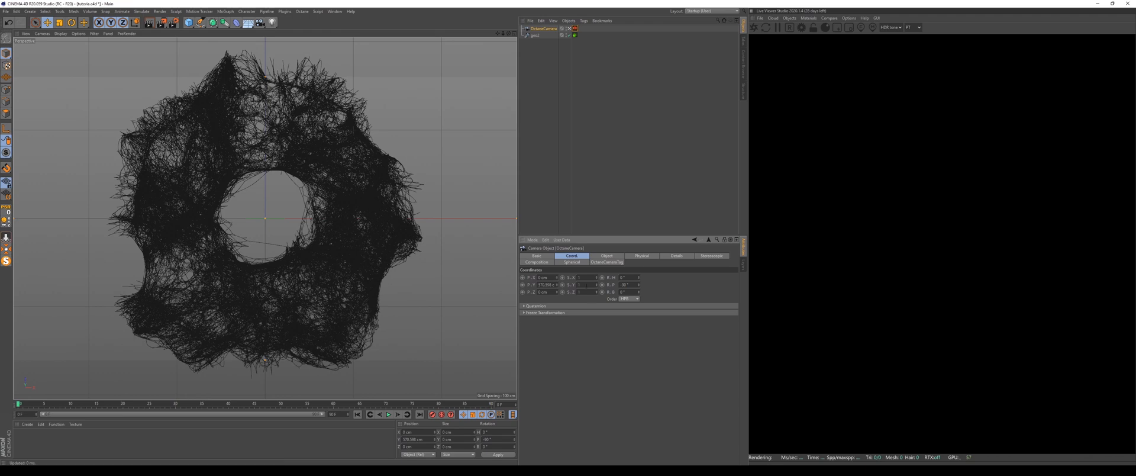
drag(640, 277, 669, 277)
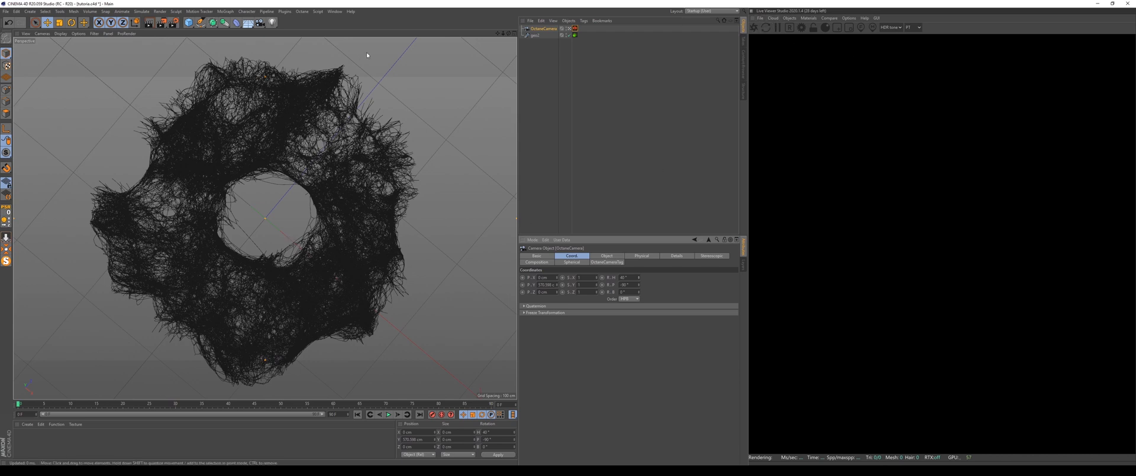
- Start the Octane live render and add an Octane area light to the scene
click(754, 27)
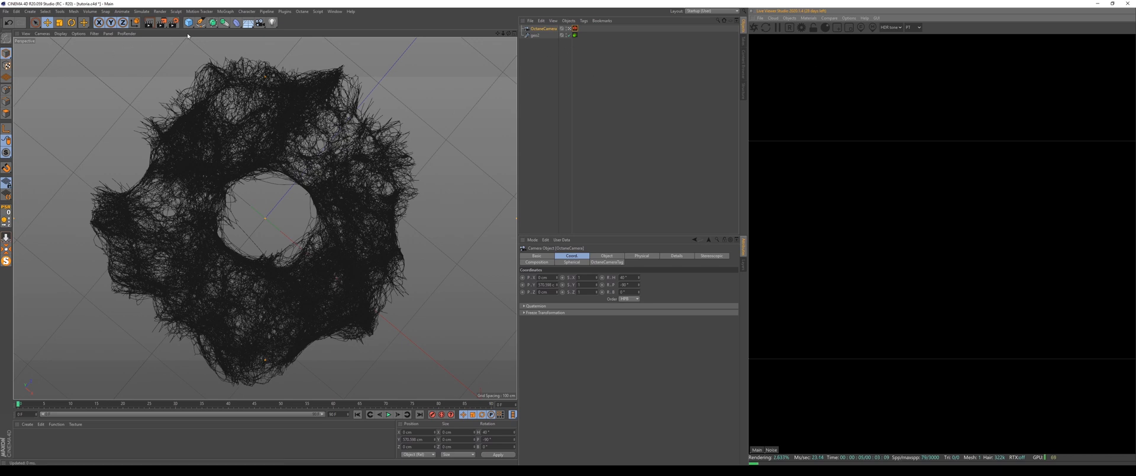
click(789, 17)
mouse_move(831, 51)
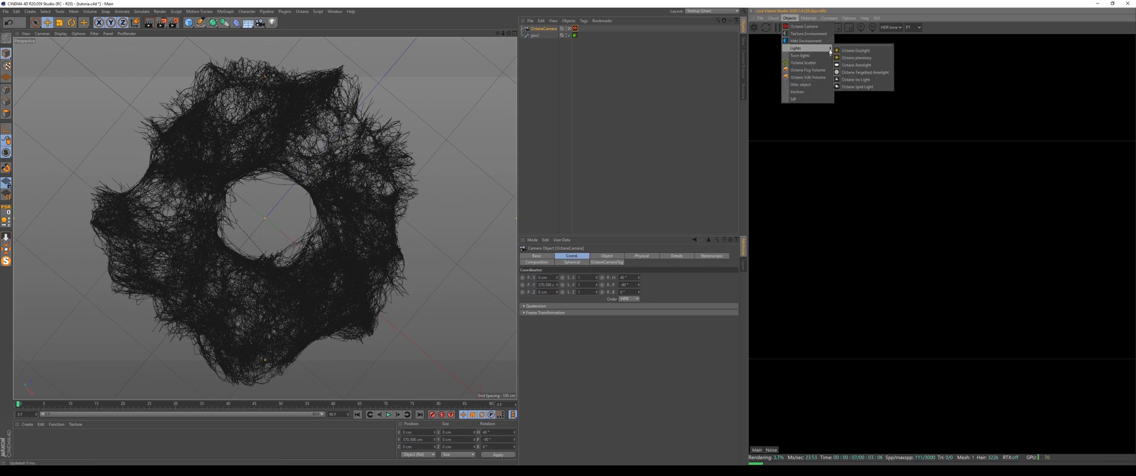
click(857, 65)
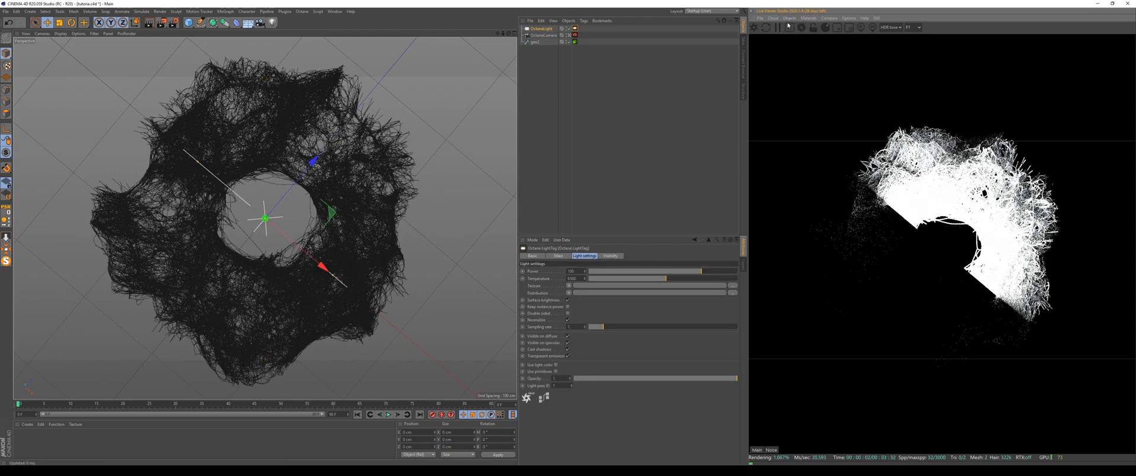
- Add a null at the origin and give the area light a Target tag aimed at that null
click(585, 126)
click(189, 22)
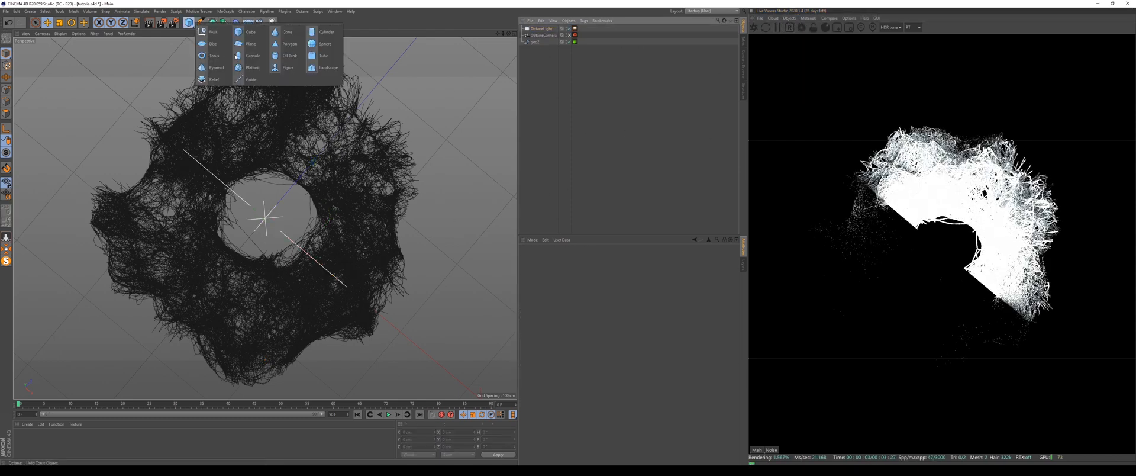
click(210, 33)
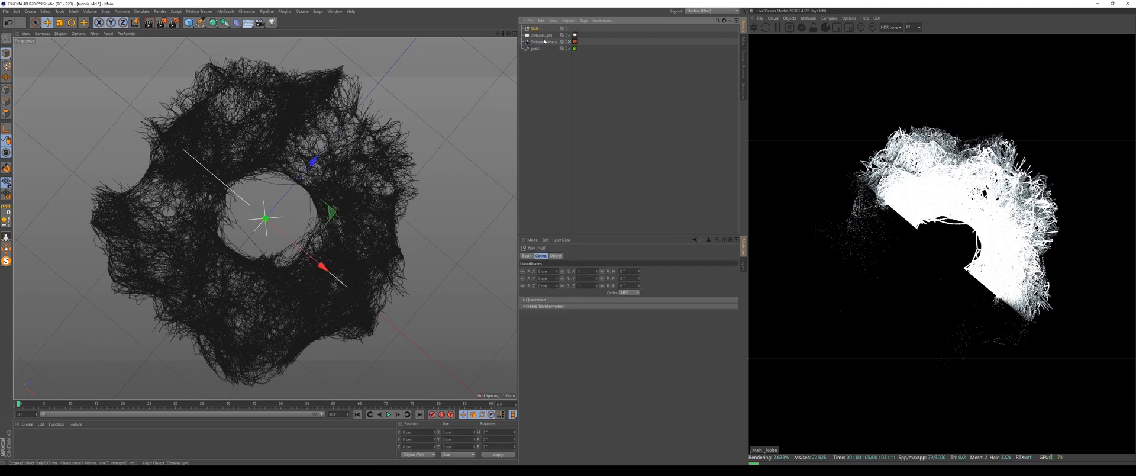
click(565, 35)
right_click(564, 36)
mouse_move(565, 40)
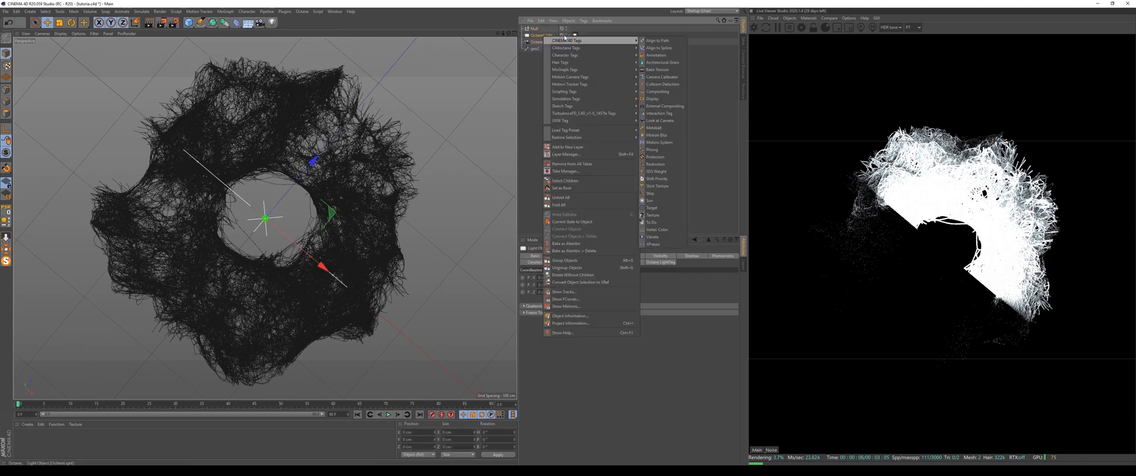
click(652, 208)
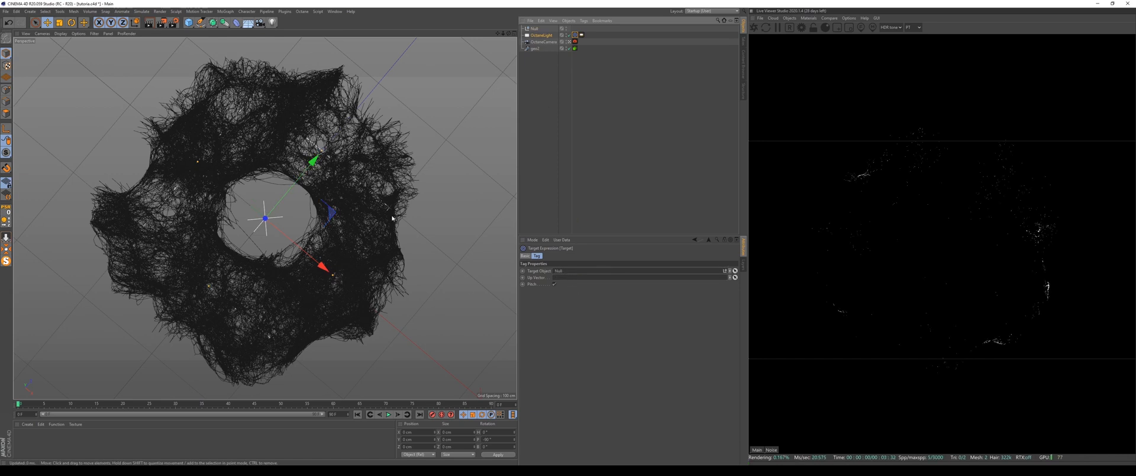
- Move the area light in the top view from the origin to outside the ring's upper-right edge
middle_click(395, 245)
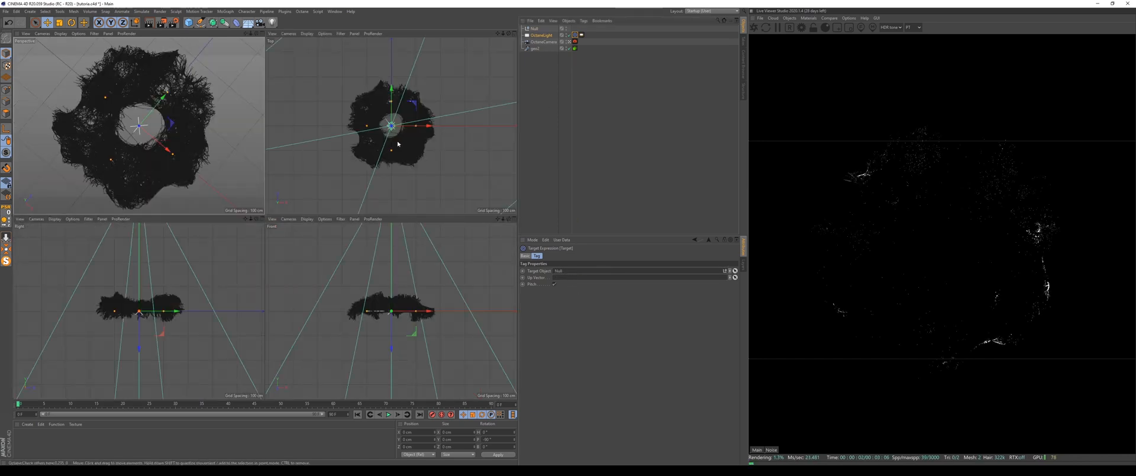
key(F2)
scroll(281, 295, down, 3)
scroll(281, 296, up, 2)
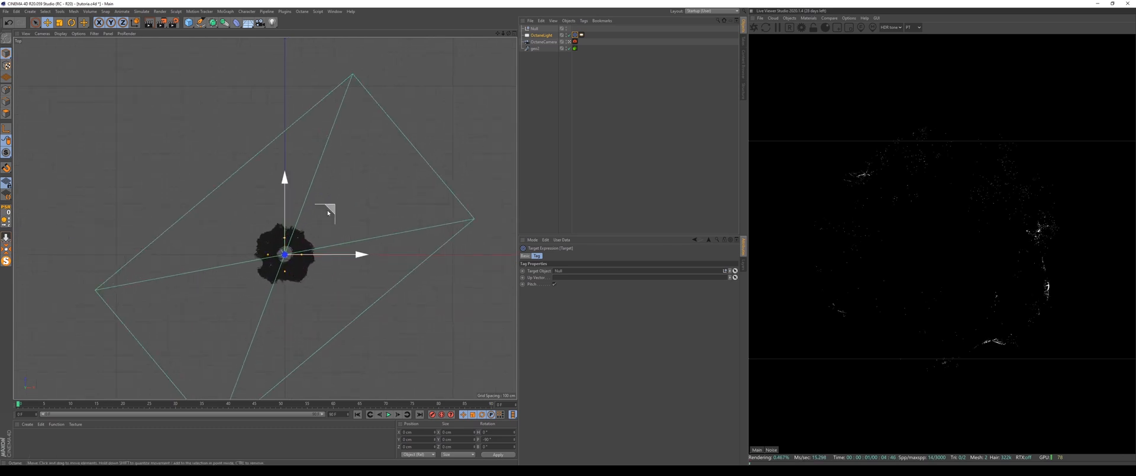
drag(330, 207, 361, 157)
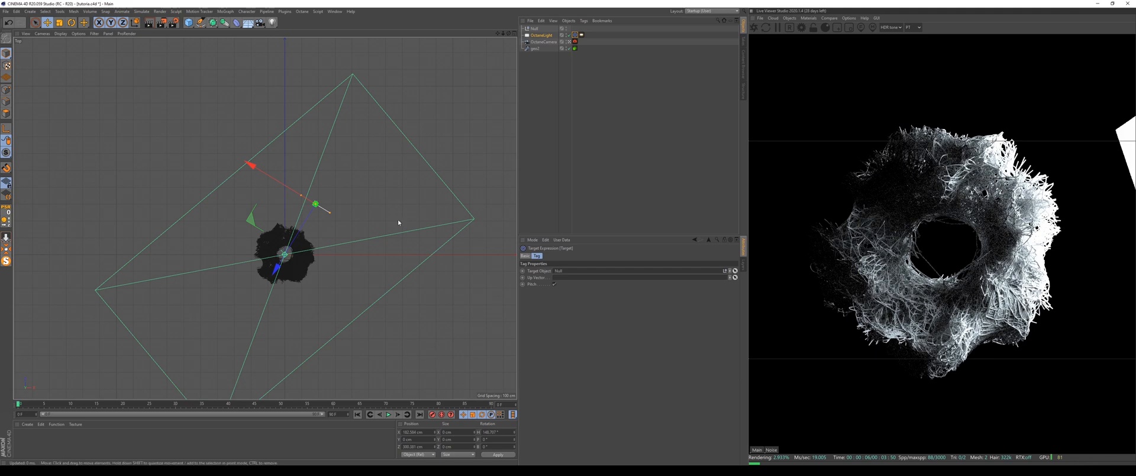
- Resize the area light into a taller, narrower rectangle using its handles in the side view
middle_click(313, 223)
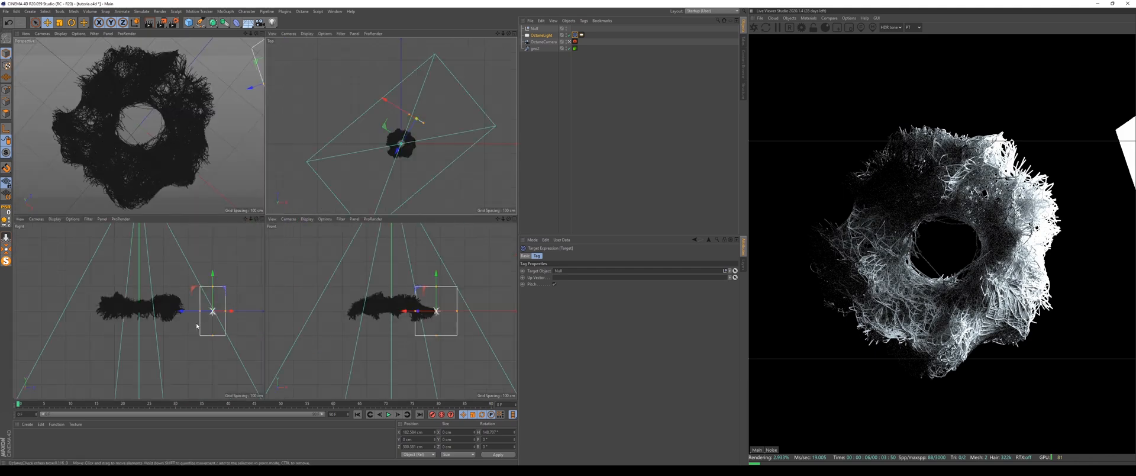
drag(213, 286, 213, 260)
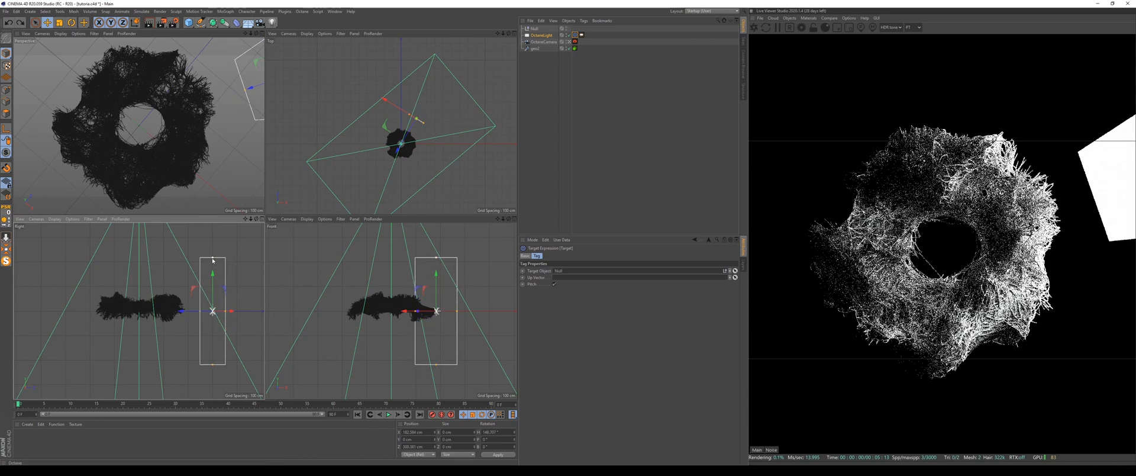
drag(212, 260, 218, 313)
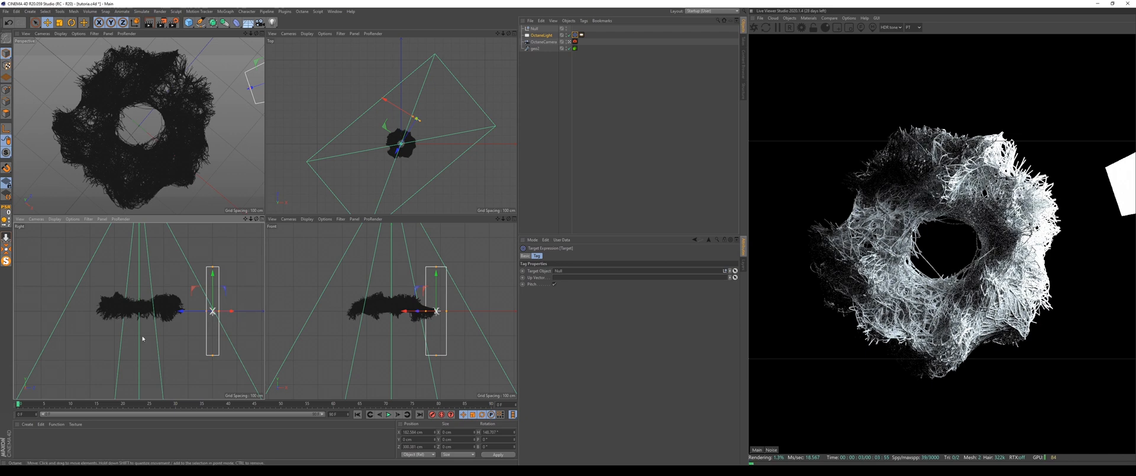
- Lower the power of the Octane area light in its light settings to dim the ring's illumination
middle_click(147, 98)
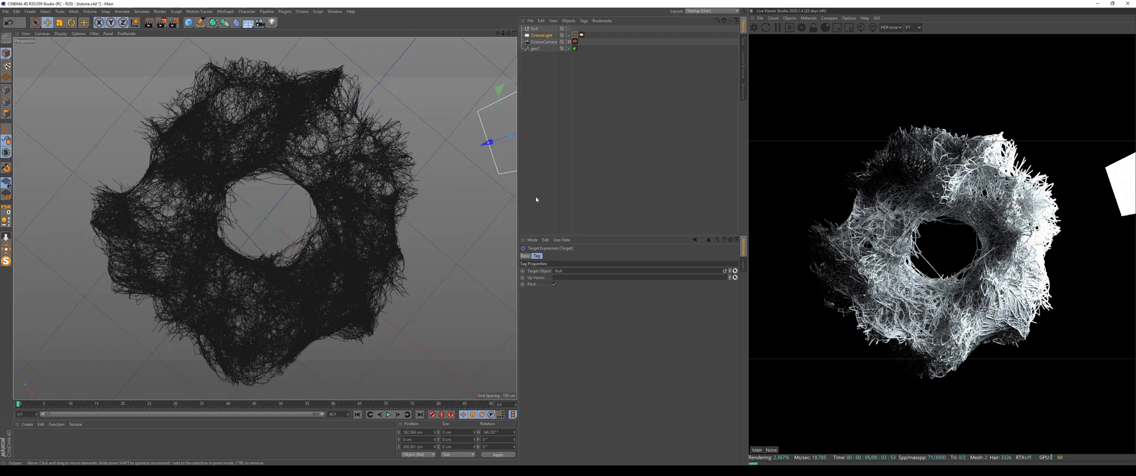
click(542, 36)
click(582, 35)
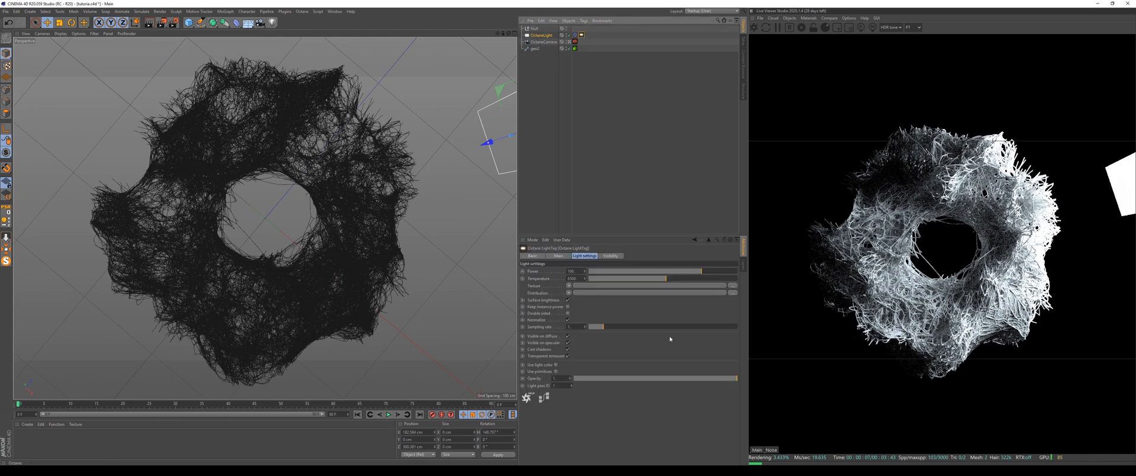
click(686, 271)
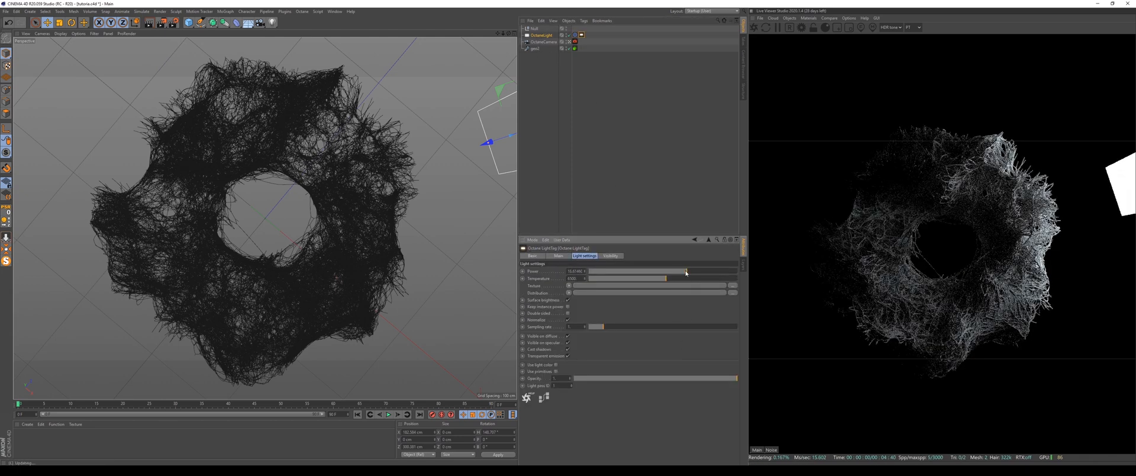
- Duplicate the area light in the top view and place the copy on the opposite side of the ring
middle_click(395, 326)
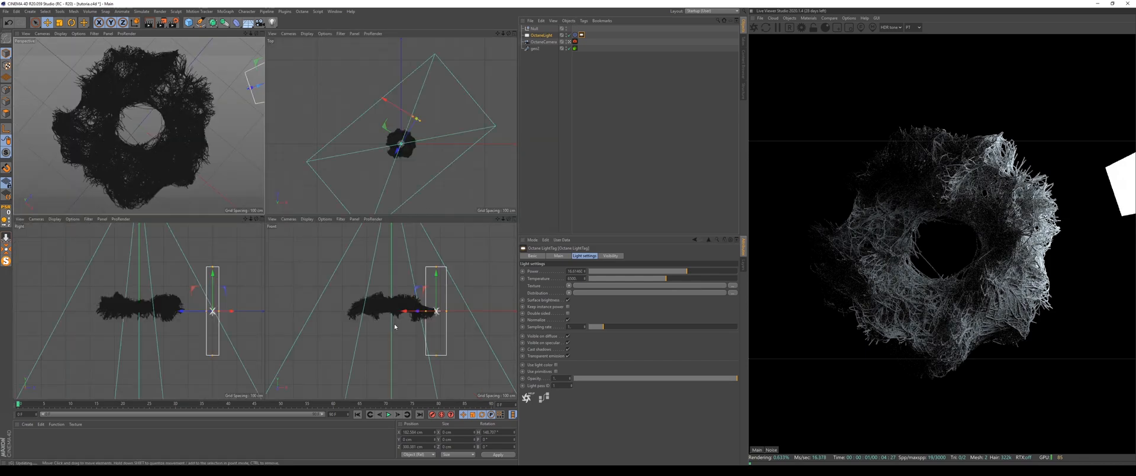
middle_click(419, 132)
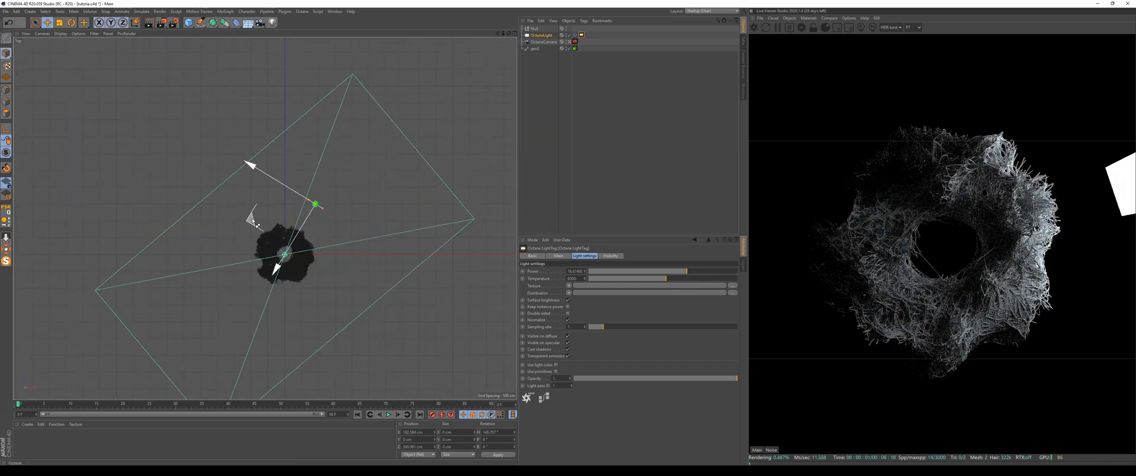
ctrl+drag(255, 223, 119, 287)
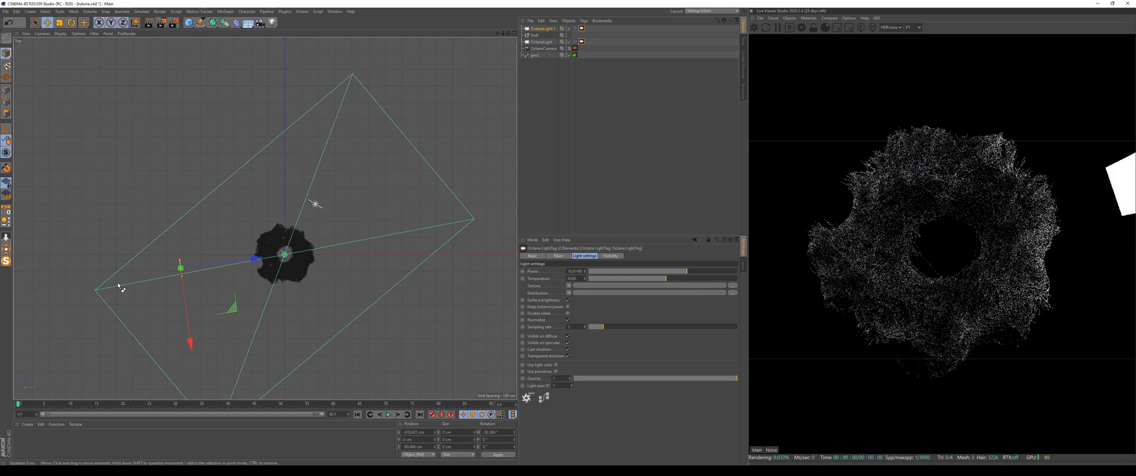
- Raise the duplicated light above the ring in the front view, scale it down and bring it closer to the ring
middle_click(253, 324)
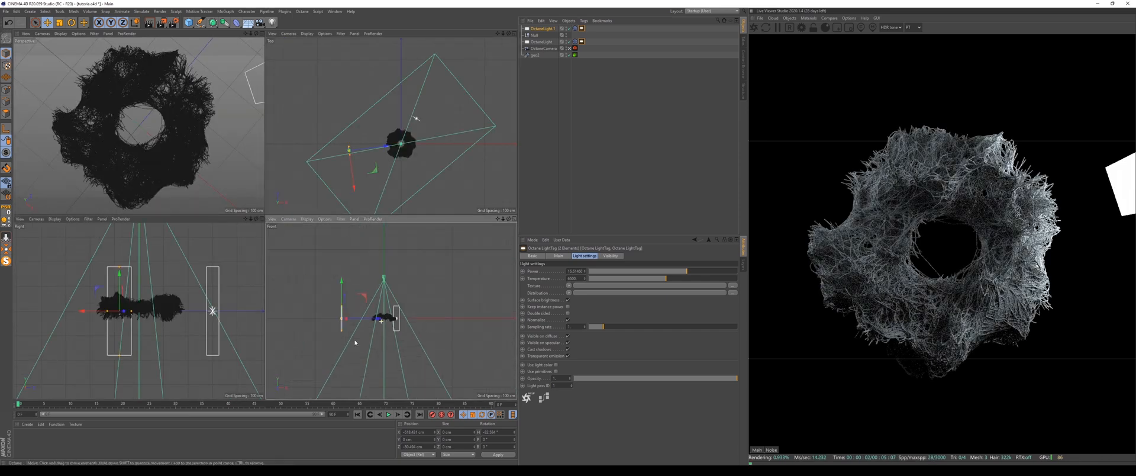
drag(383, 322, 366, 275)
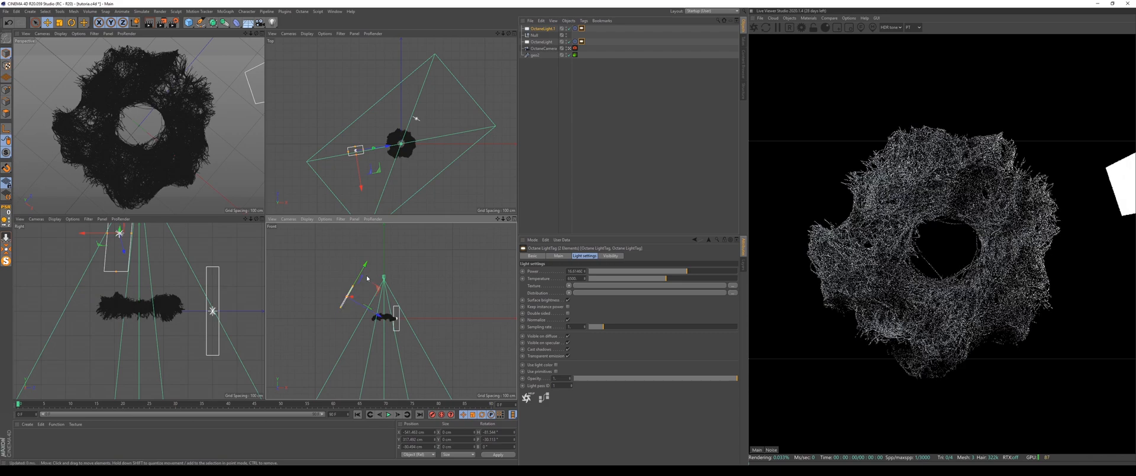
drag(380, 315, 392, 322)
key(t)
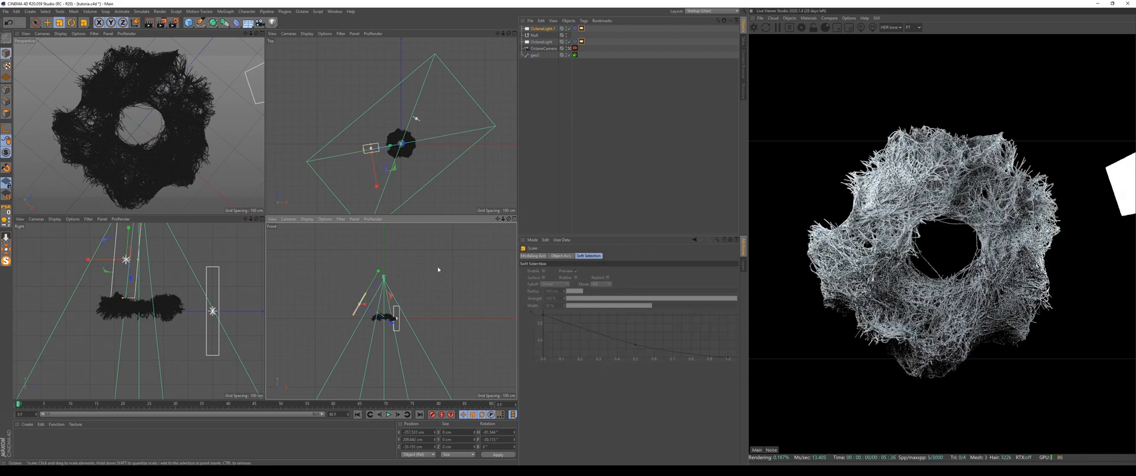
drag(439, 269, 403, 285)
key(e)
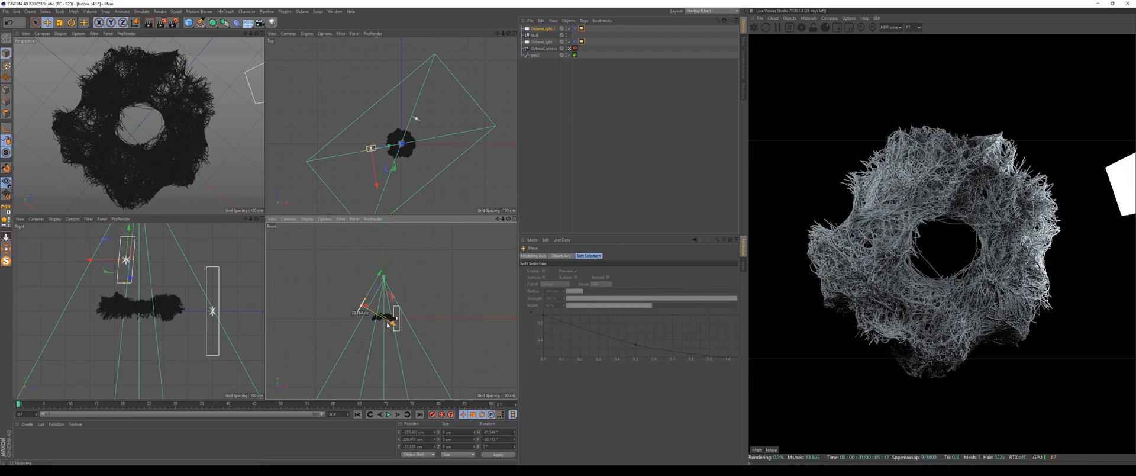
drag(391, 322, 396, 325)
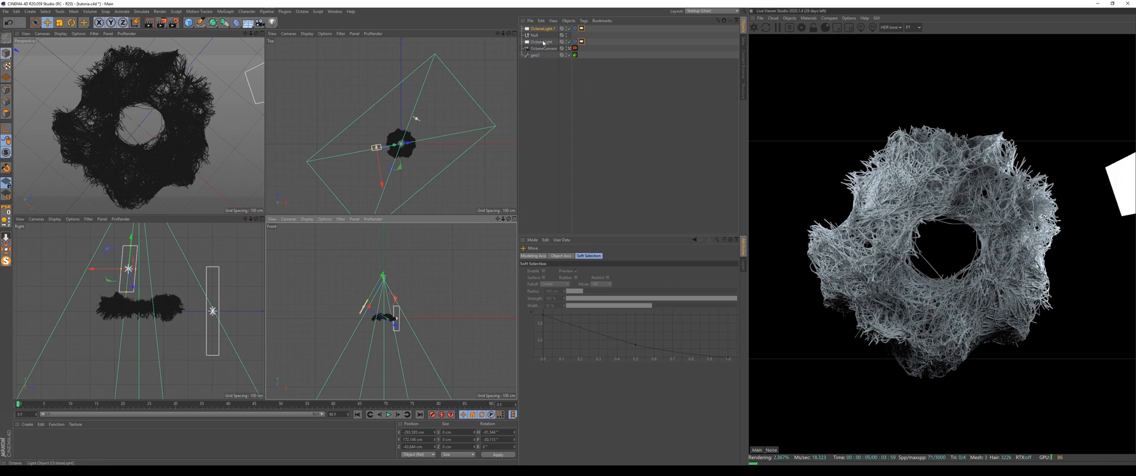
- Reorder the original area light directly beneath its duplicate in the object list and toggle it to identify its effect in the render
drag(542, 42, 539, 32)
click(582, 35)
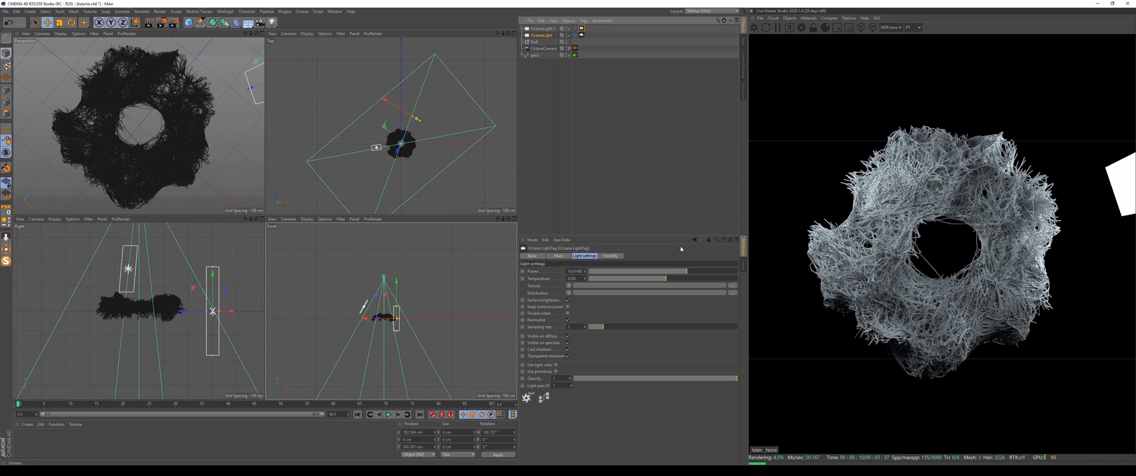
click(539, 35)
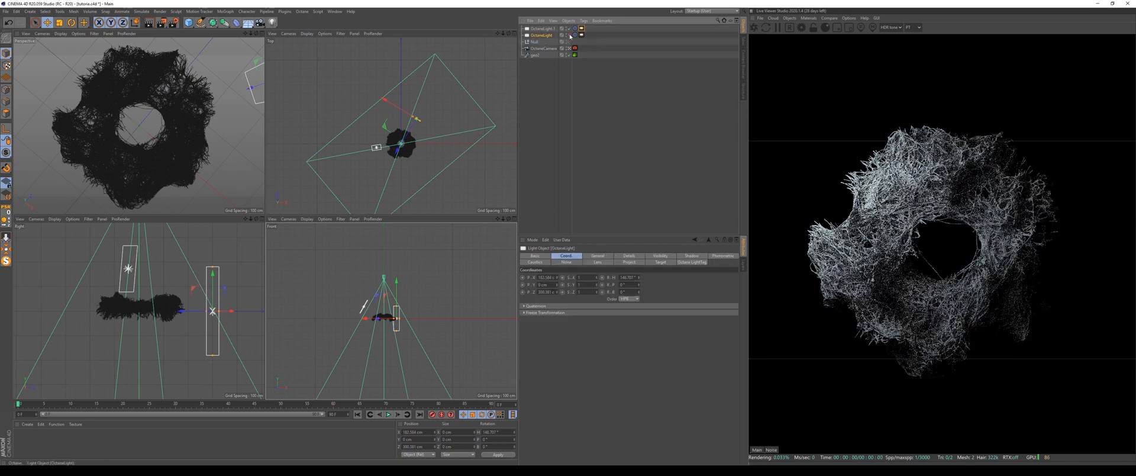
- Rename the original area light "Left Light" and its duplicate "Right Light", and check which light is which
double_click(541, 35)
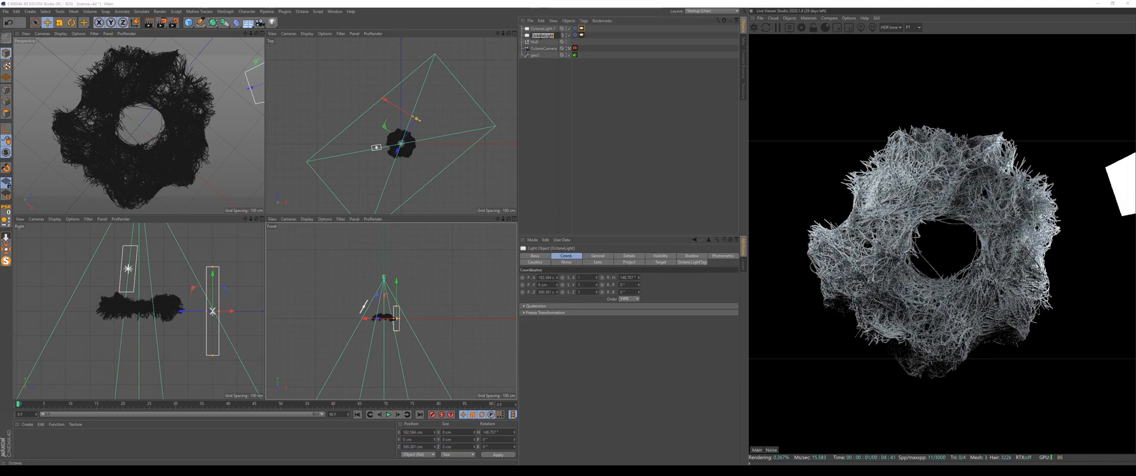
text(Left Light)
key(Return)
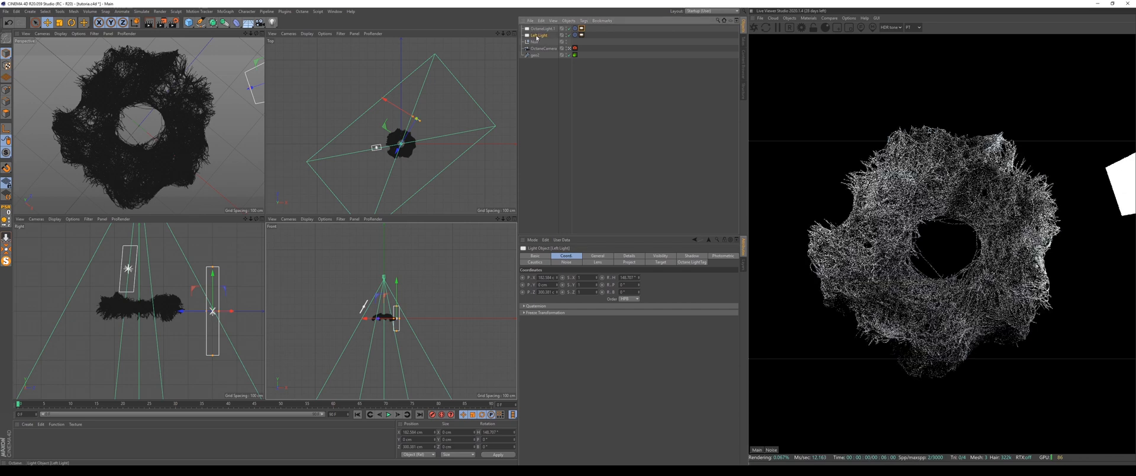
double_click(543, 29)
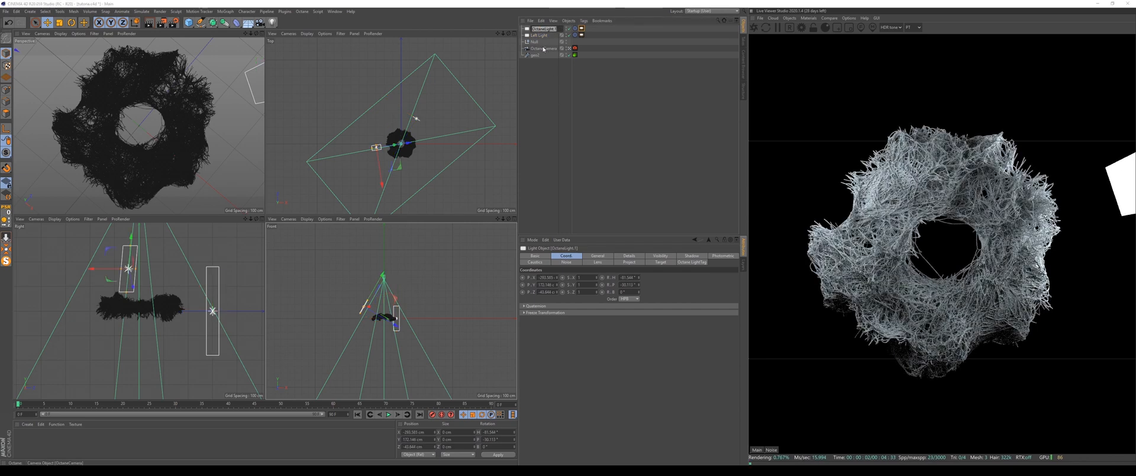
text(Right Light)
key(Return)
click(568, 35)
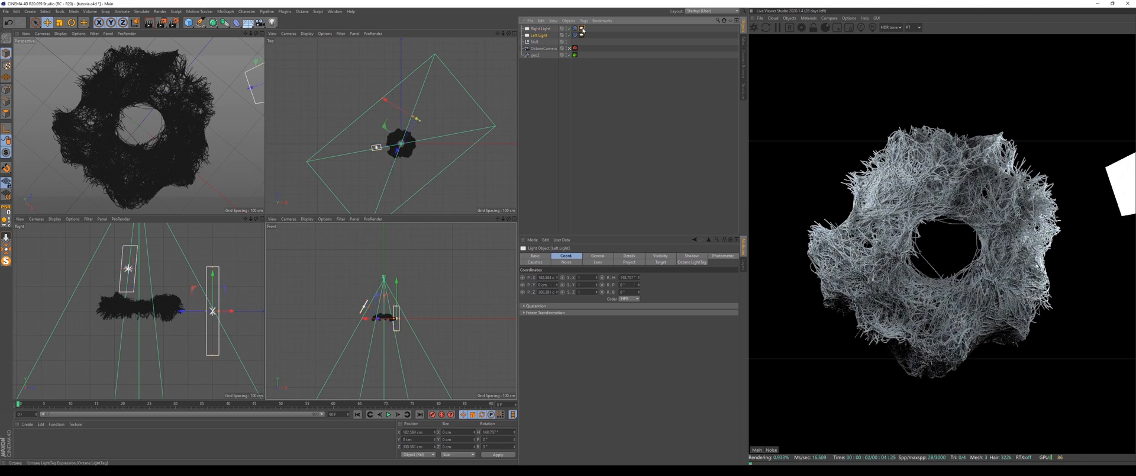
click(582, 29)
click(540, 29)
click(540, 36)
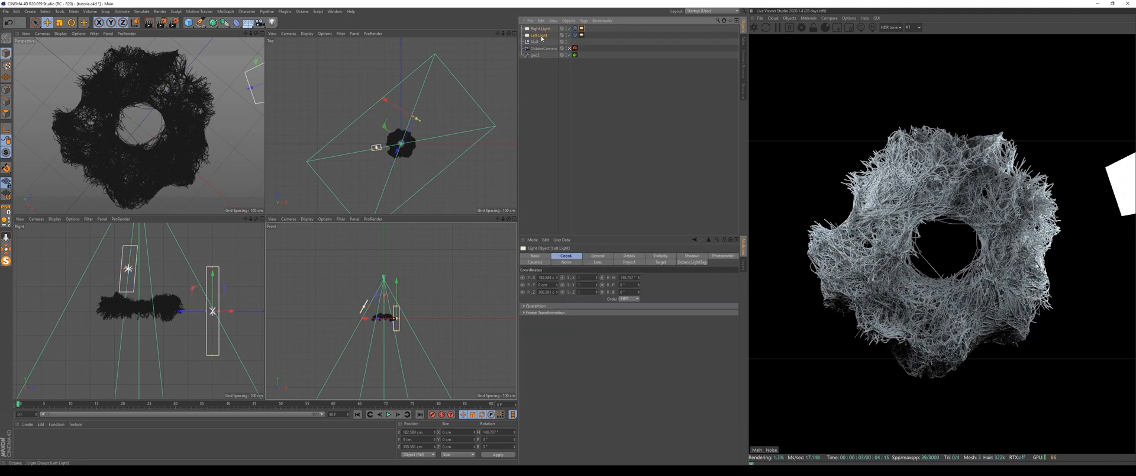
- Swap the light names so the original area light is "Right Light" and the duplicate is "Left Light"
double_click(540, 35)
text(B)
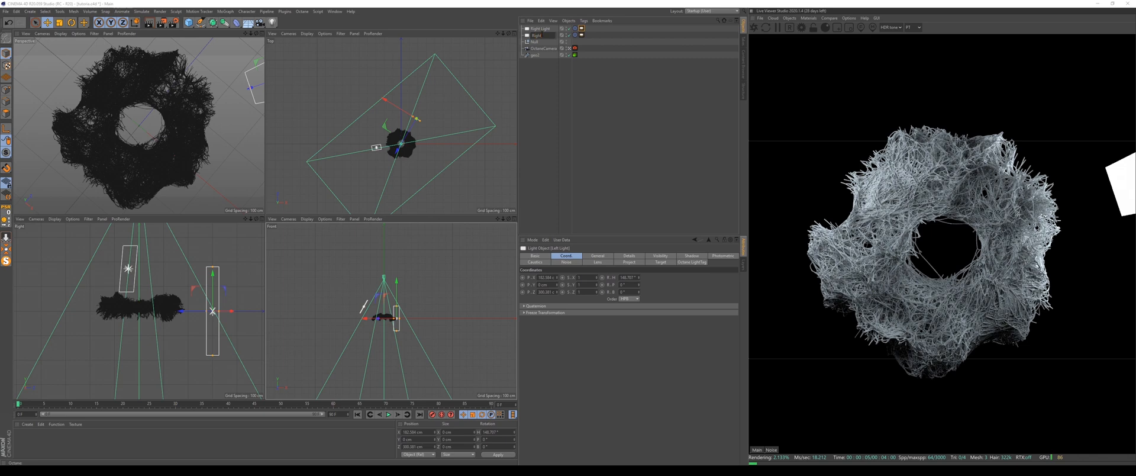
key(BackSpace)
key(BackSpace)
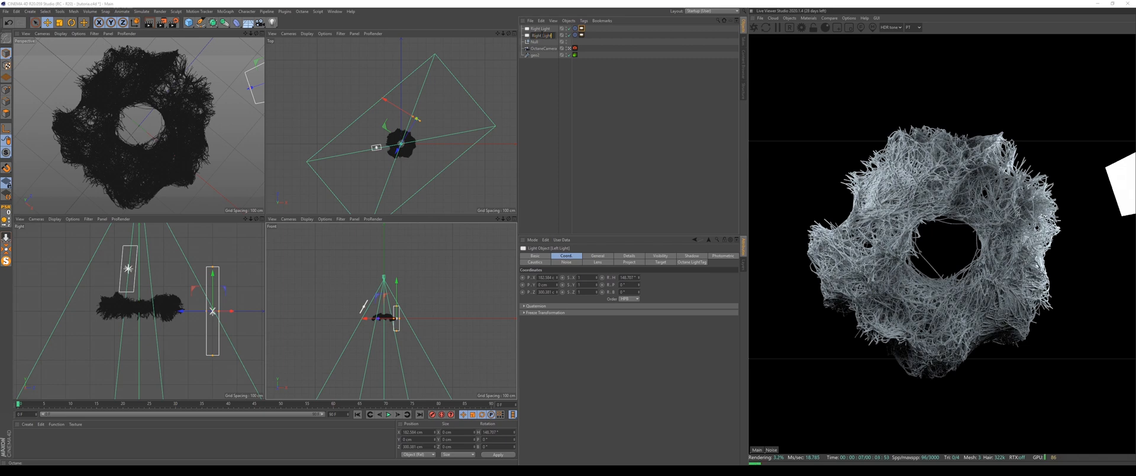
key(Return)
double_click(540, 28)
text(Left)
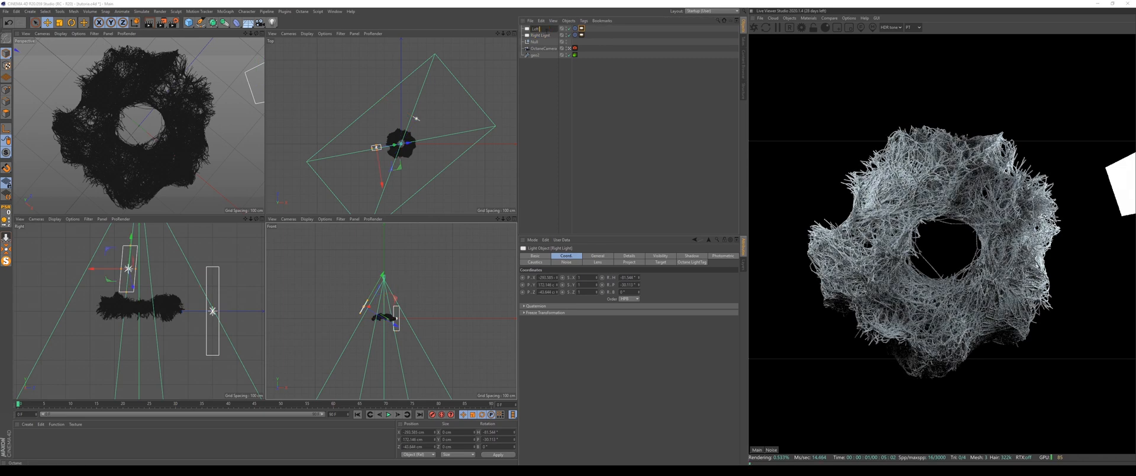
text( Light)
key(Return)
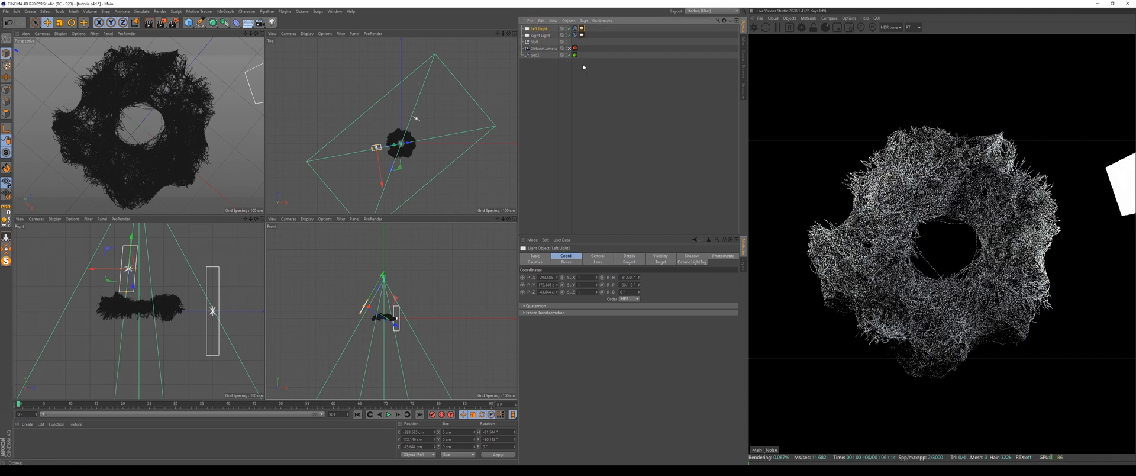
- Lower the power of the Left Light in its Octane light settings
click(582, 28)
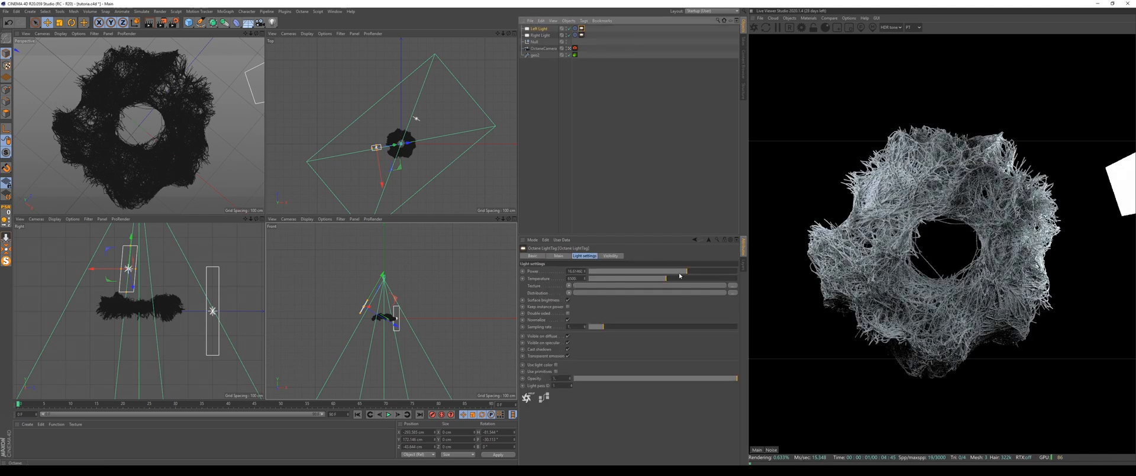
mouse_move(679, 274)
mouse_down()
mouse_move(692, 274)
mouse_move(673, 273)
mouse_up()
click(581, 35)
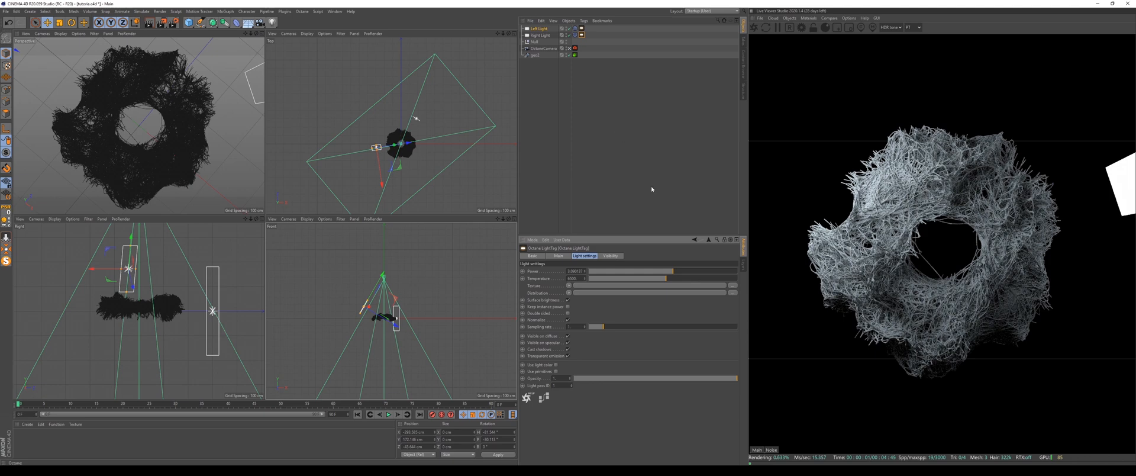
click(649, 151)
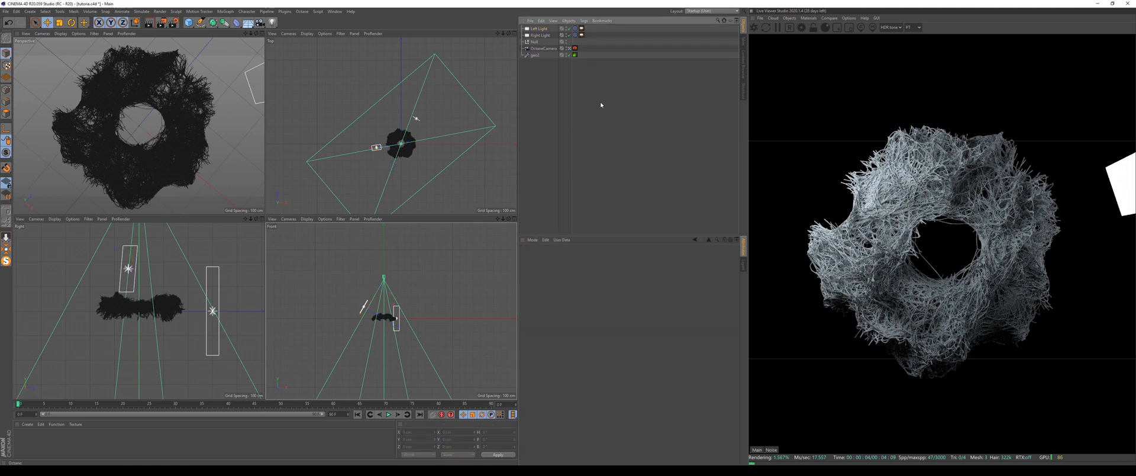
- Set both the root thickness and tip thickness of the ring's hair to 0.2
click(534, 55)
click(574, 55)
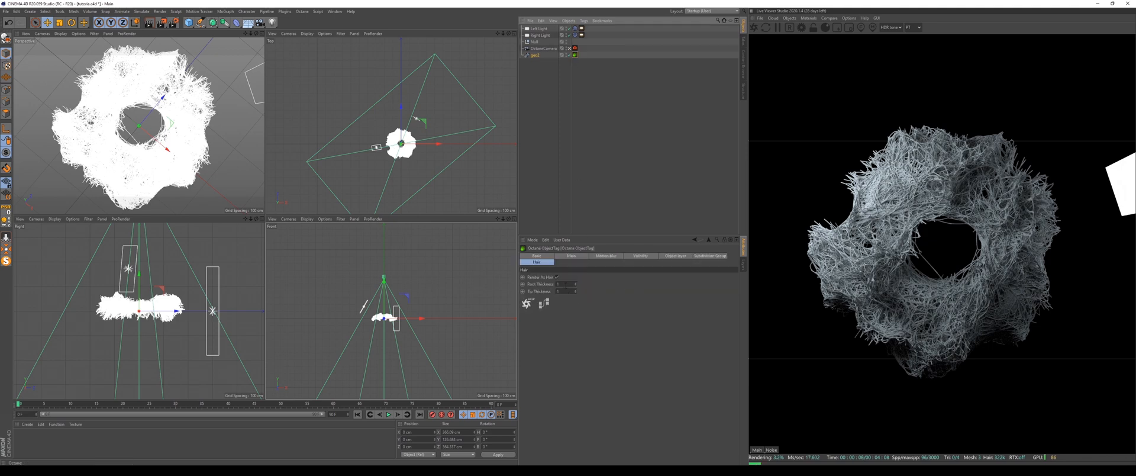
click(559, 284)
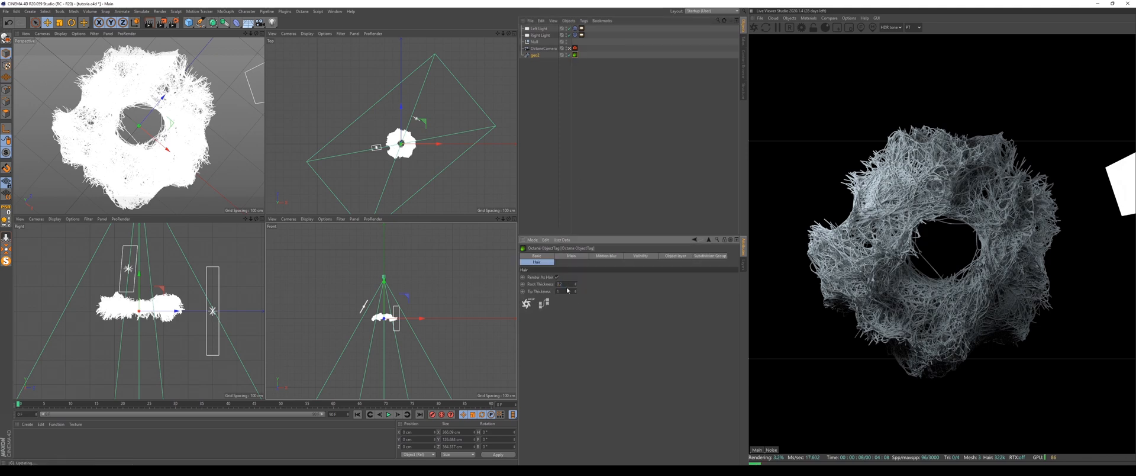
click(567, 291)
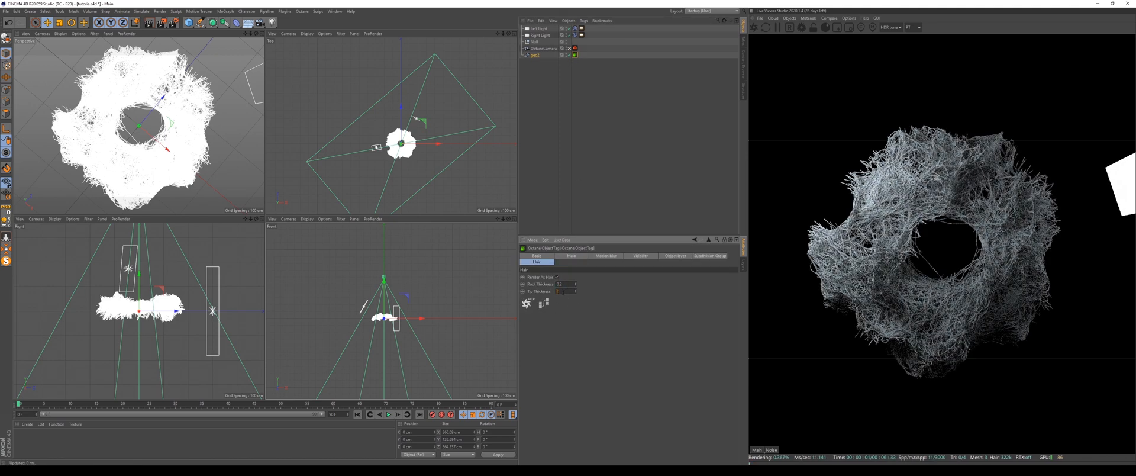
text(0.2)
key(Return)
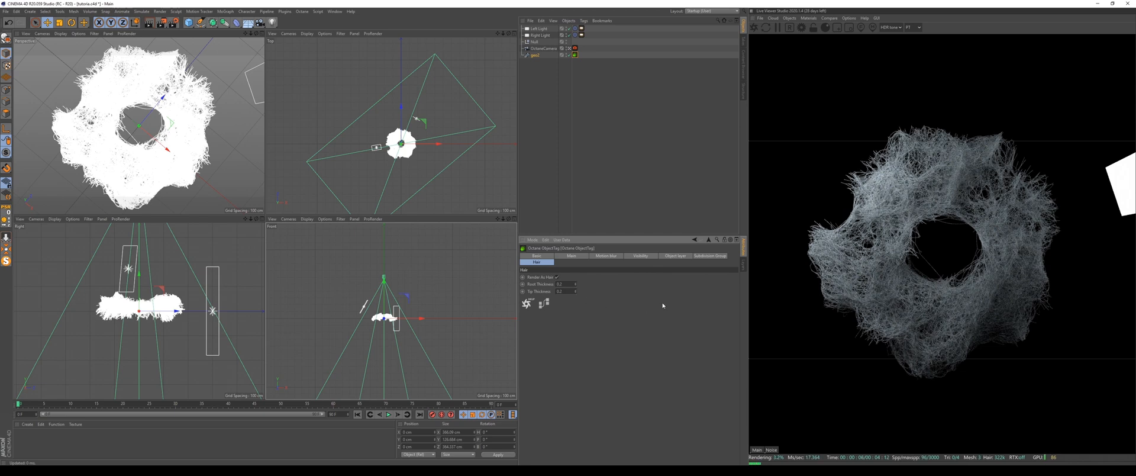
key(space)
click(502, 302)
- Open the Octane camera's depth of field settings and disable Auto Focus
click(545, 48)
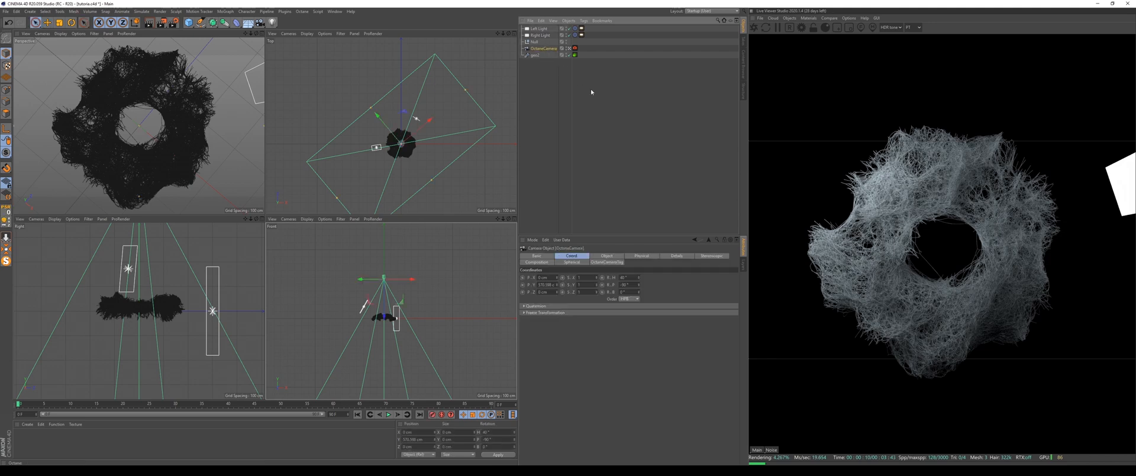
click(593, 82)
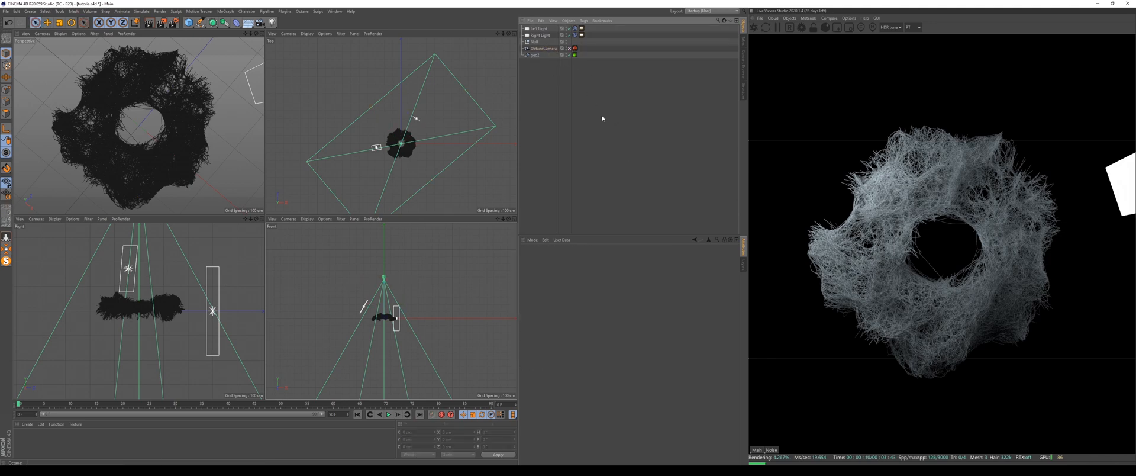
click(545, 49)
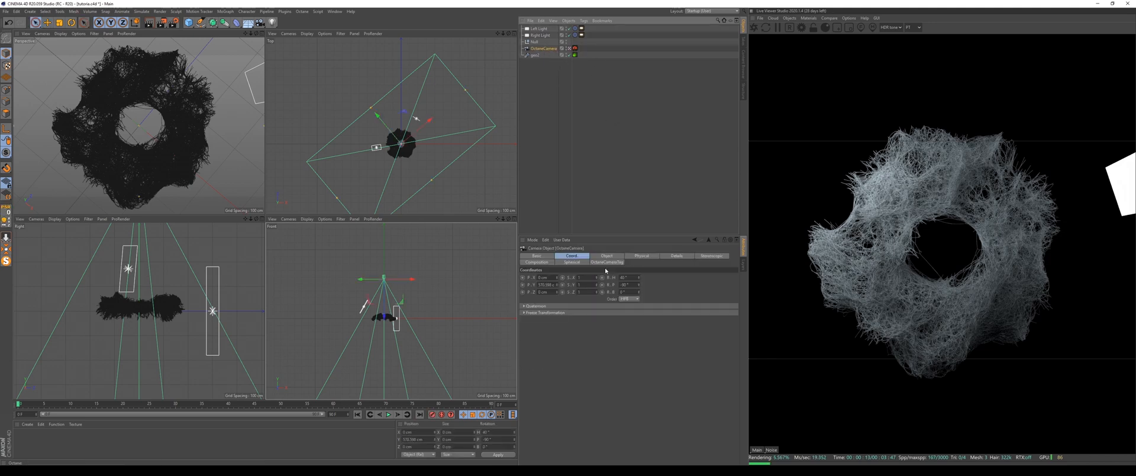
click(642, 256)
click(607, 262)
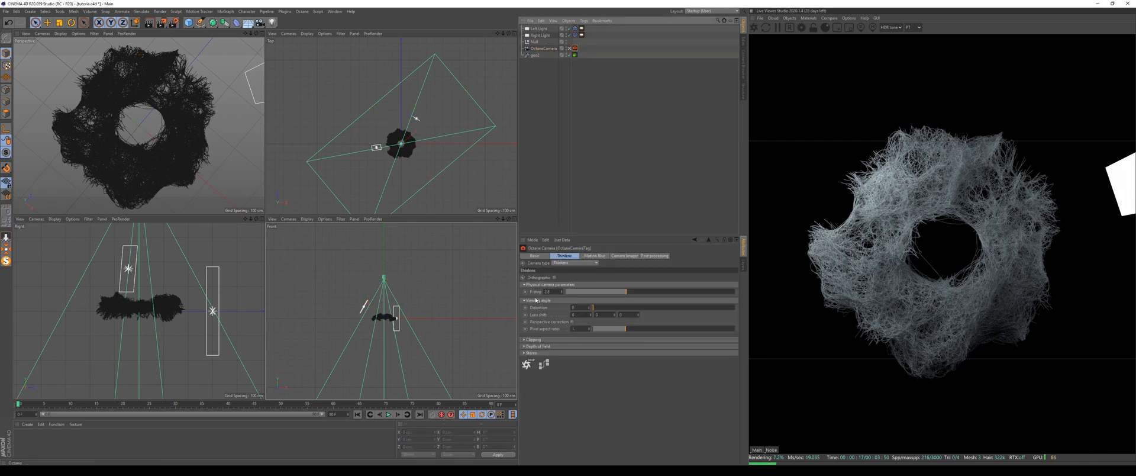
click(540, 347)
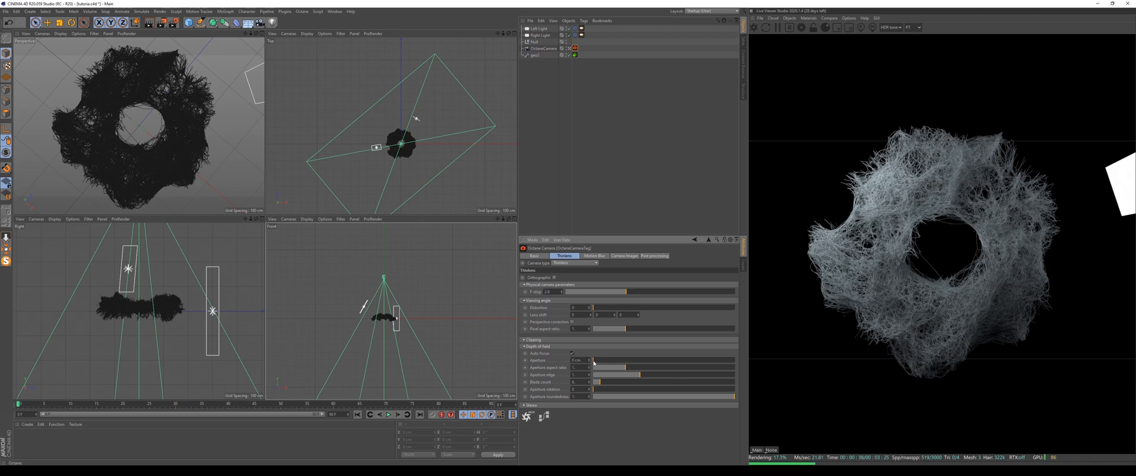
click(572, 354)
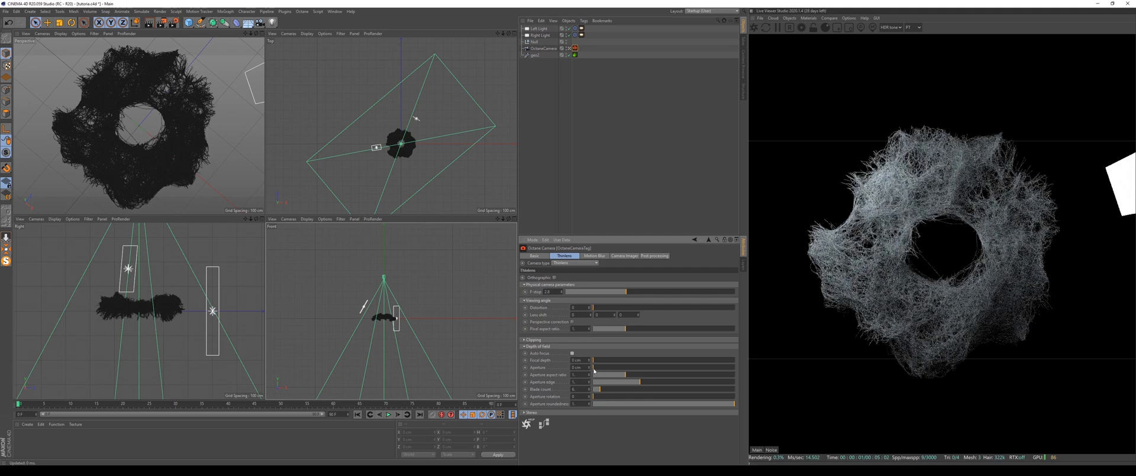
- Set the Octane camera's aperture to 0 cm and limit the live render to a region covering the camera frame
drag(594, 370, 565, 370)
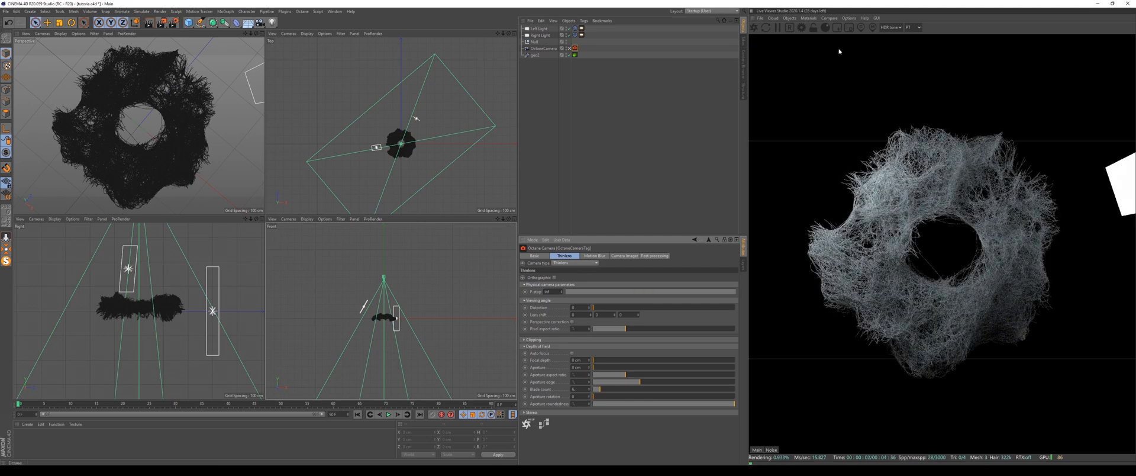
click(837, 27)
drag(749, 141, 1135, 359)
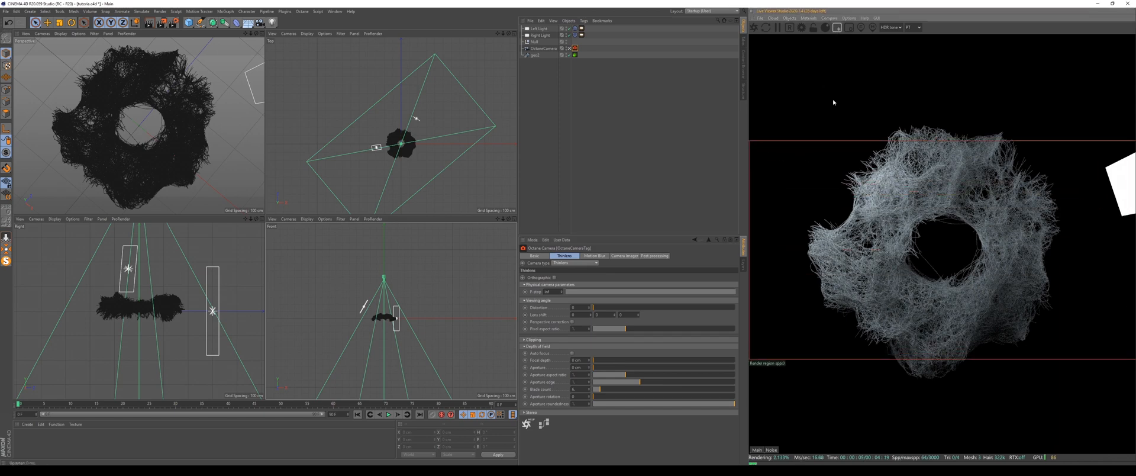
click(761, 18)
click(755, 29)
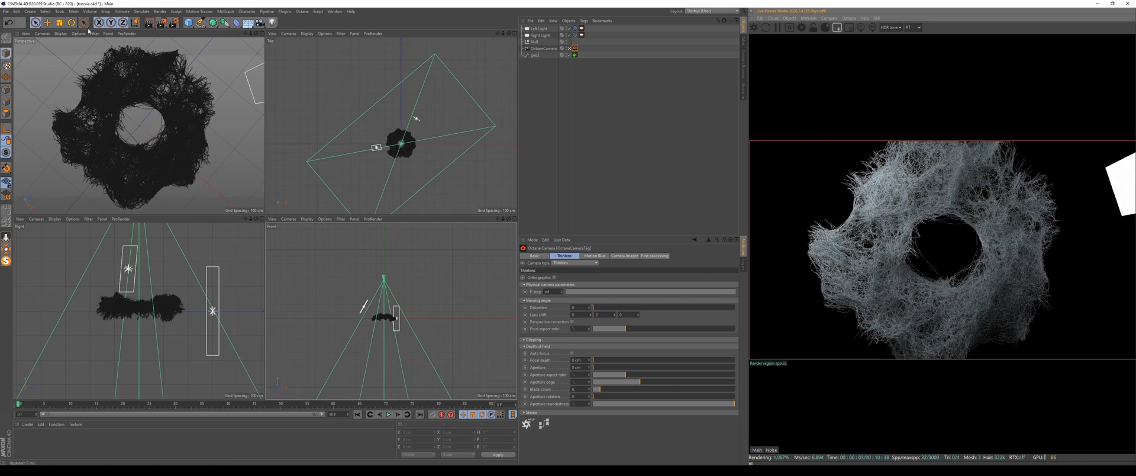
- Set the render output resolution to 1920 by 1080 pixels in the render settings
click(173, 22)
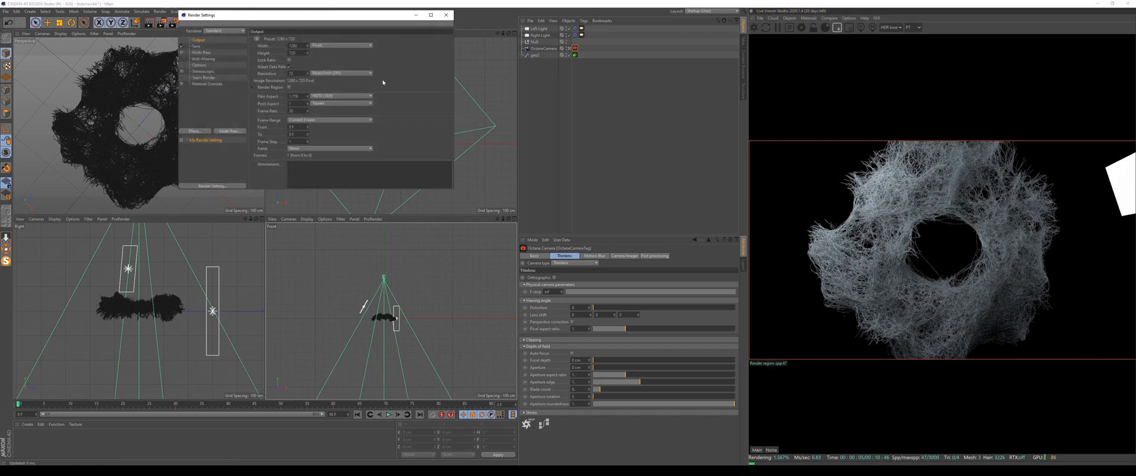
double_click(297, 53)
double_click(302, 45)
text(19020)
key(Return)
double_click(302, 45)
click(302, 46)
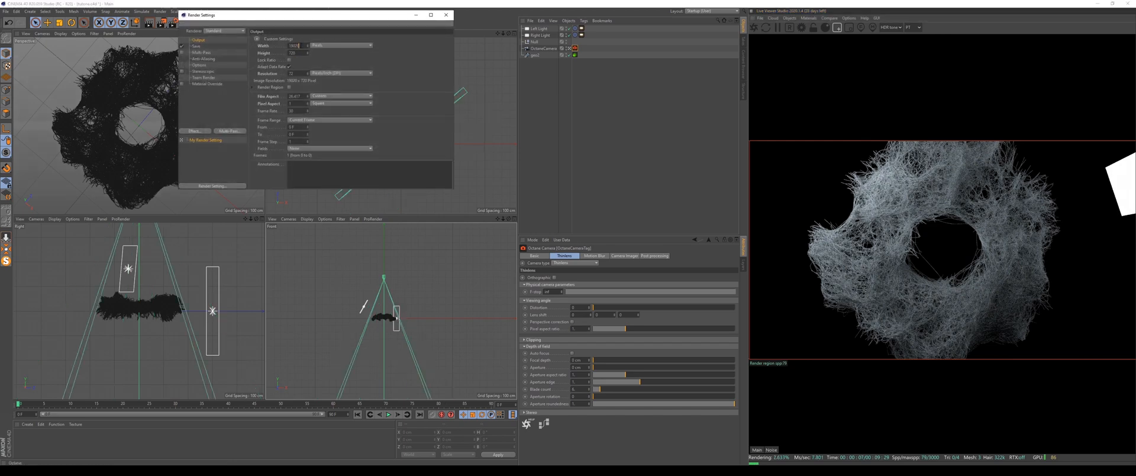
key(BackSpace)
double_click(297, 53)
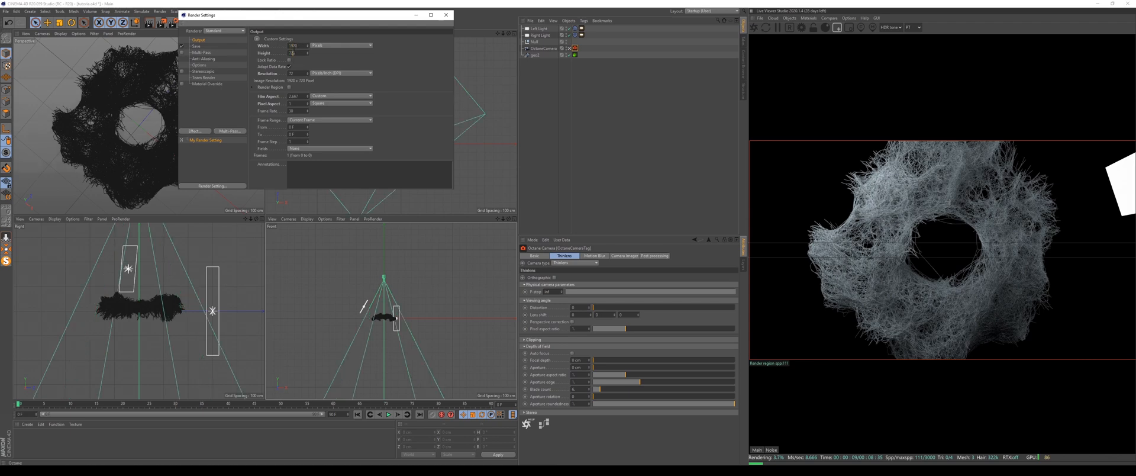
text(1080)
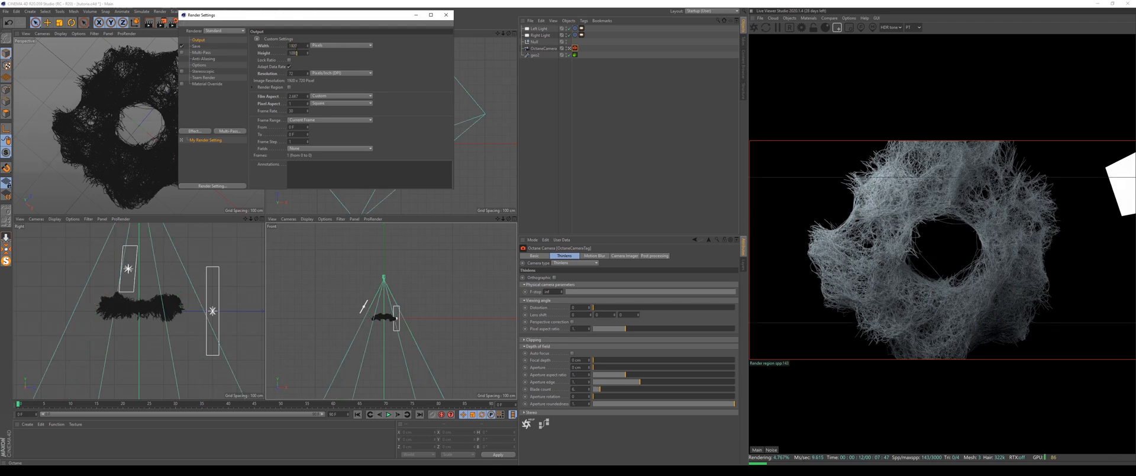
key(Return)
click(447, 15)
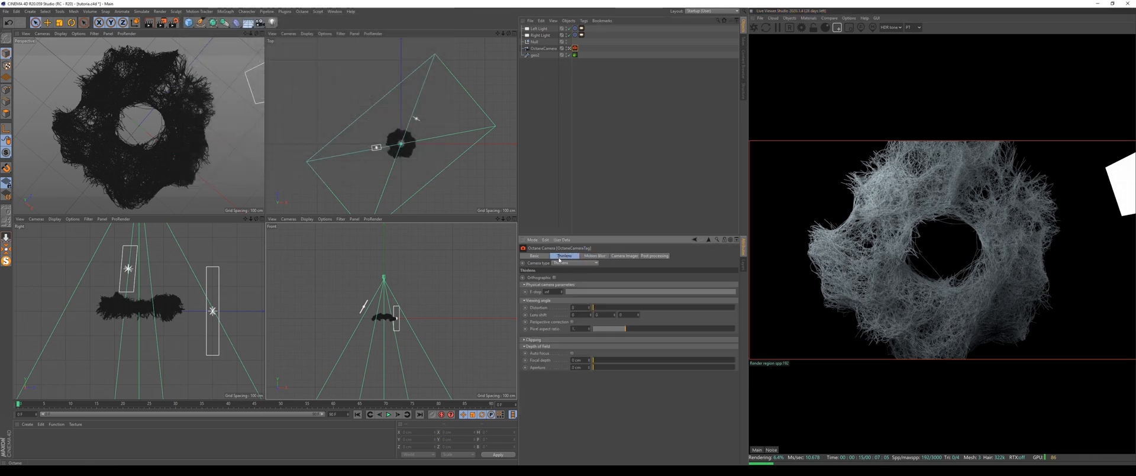
- Change the Octane camera's focal length to the Portrait (80 mm) preset
click(543, 48)
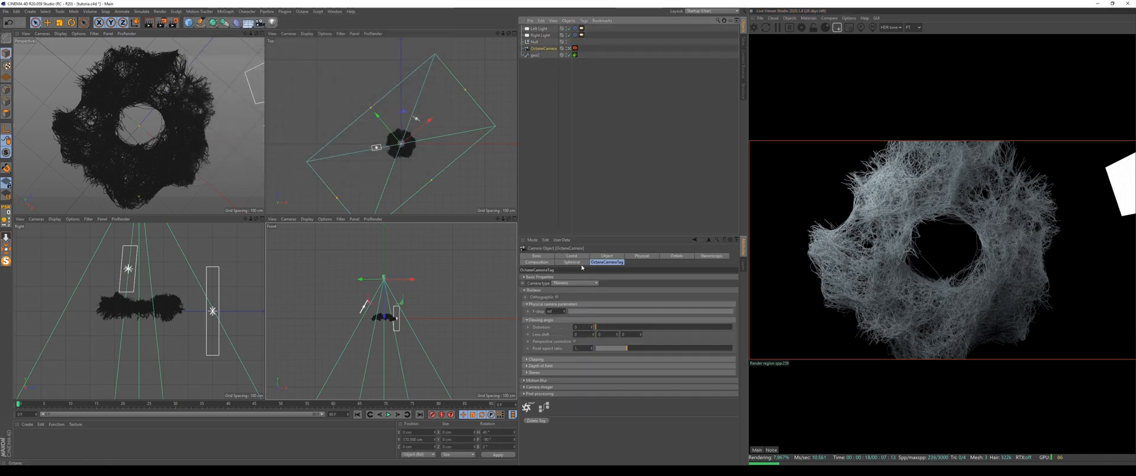
click(571, 147)
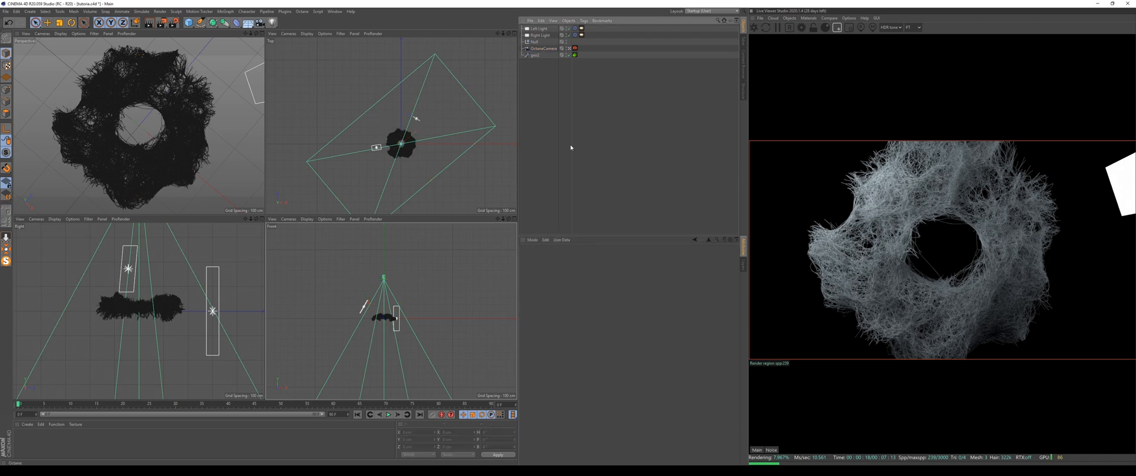
key(ctrl+z)
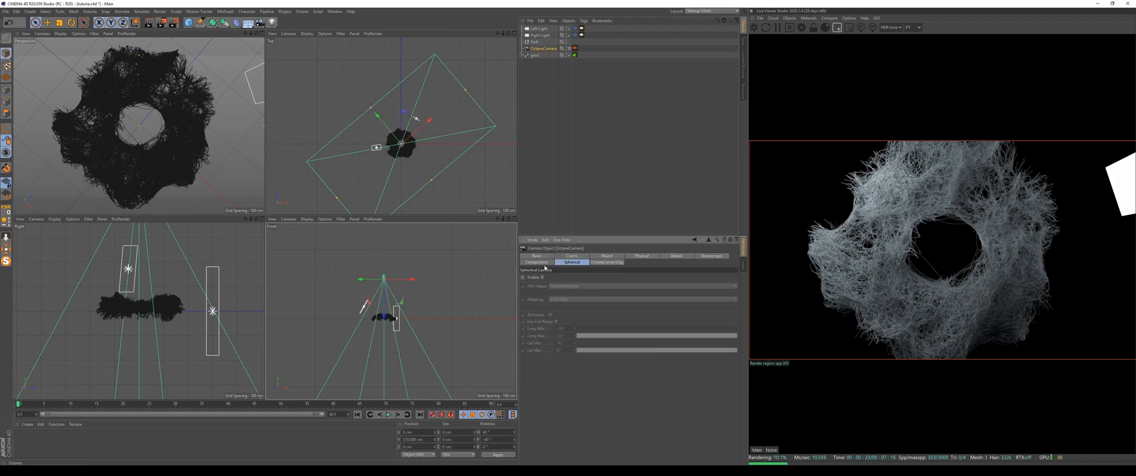
click(572, 262)
click(607, 255)
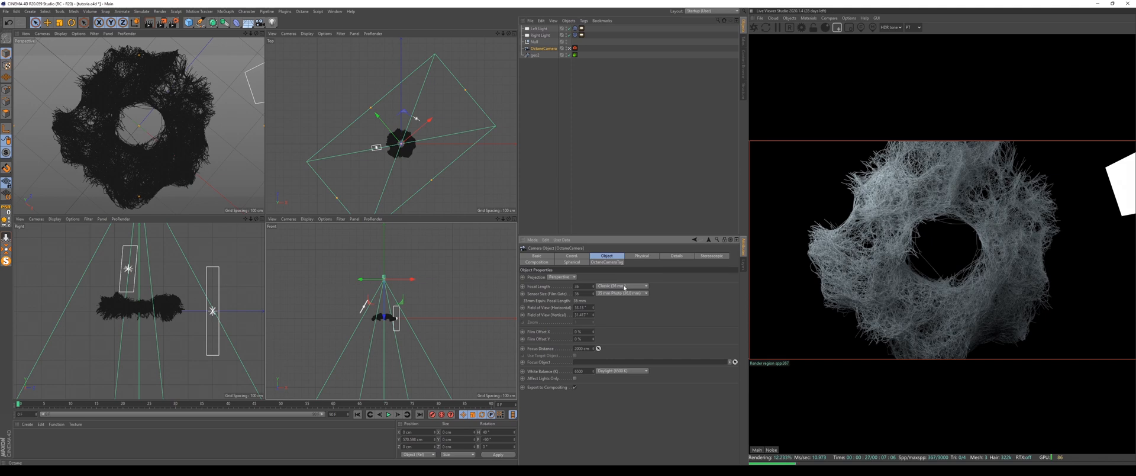
click(624, 288)
click(622, 330)
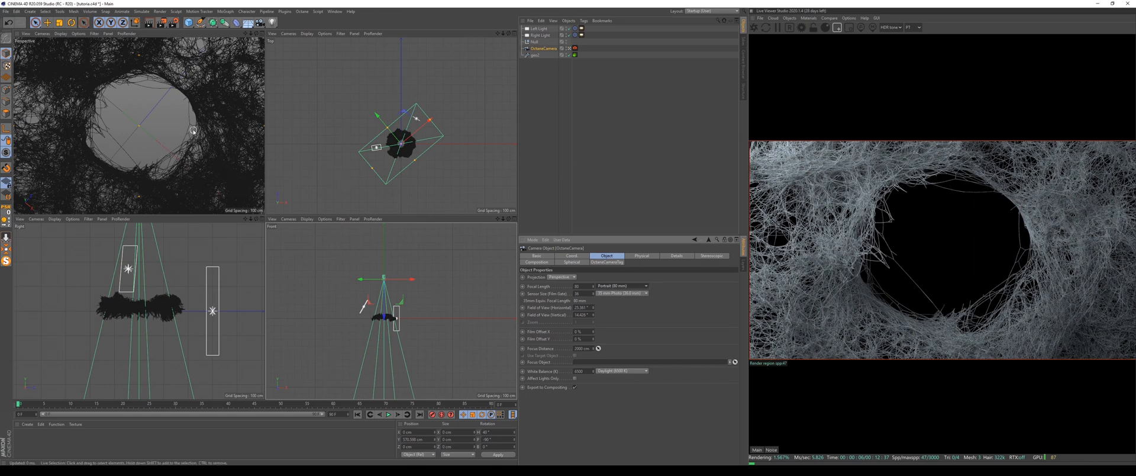
- Pull the camera back from the ring and reframe it so the hair ring fits the camera view
scroll(181, 136, down, 5)
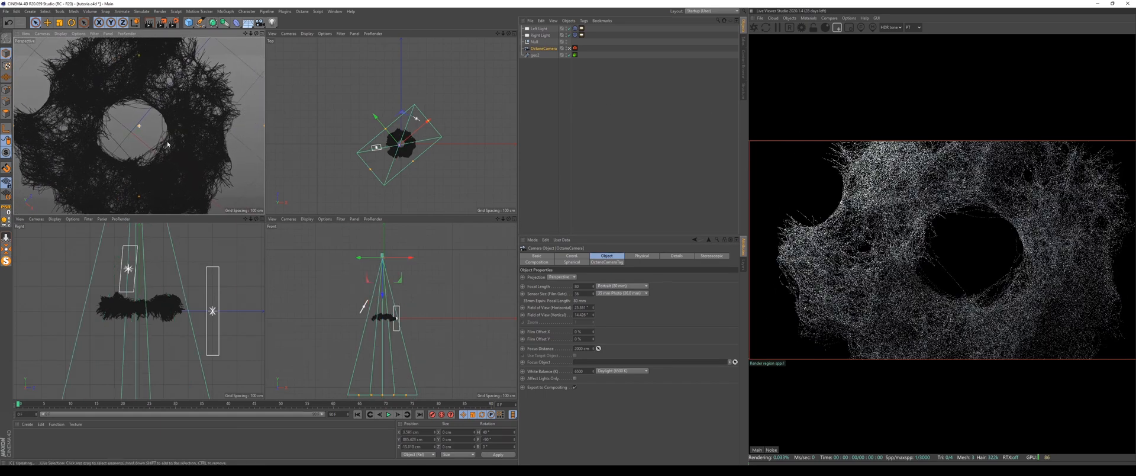
scroll(160, 142, down, 5)
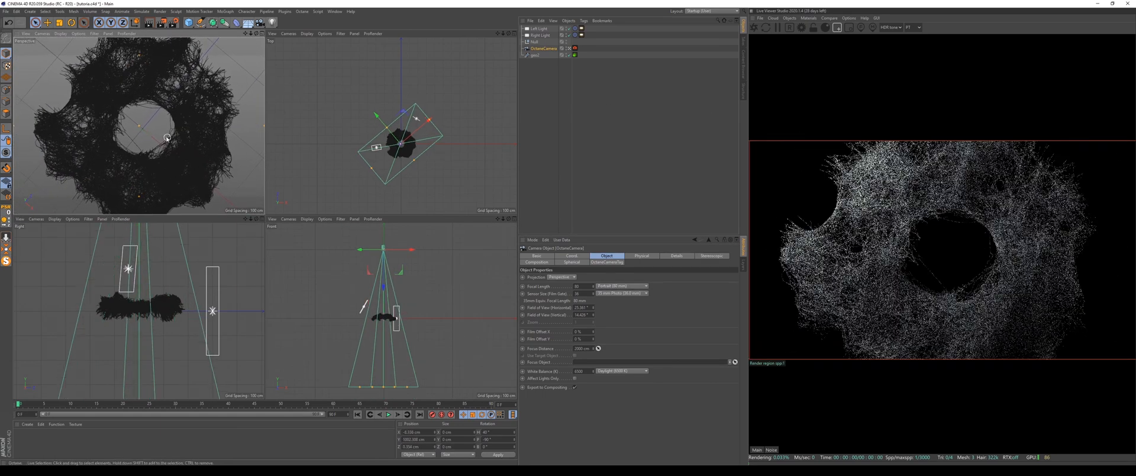
scroll(157, 142, down, 3)
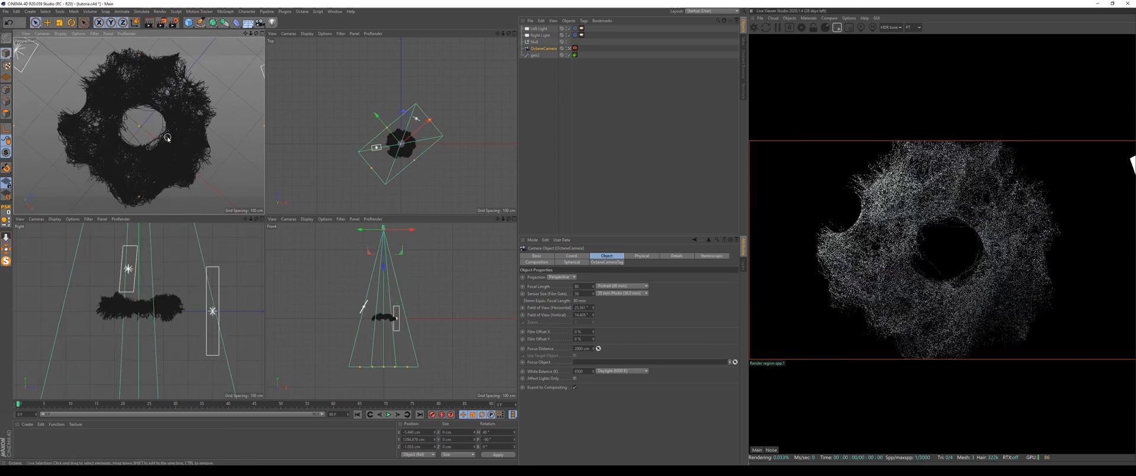
alt+middle_drag(165, 140, 168, 137)
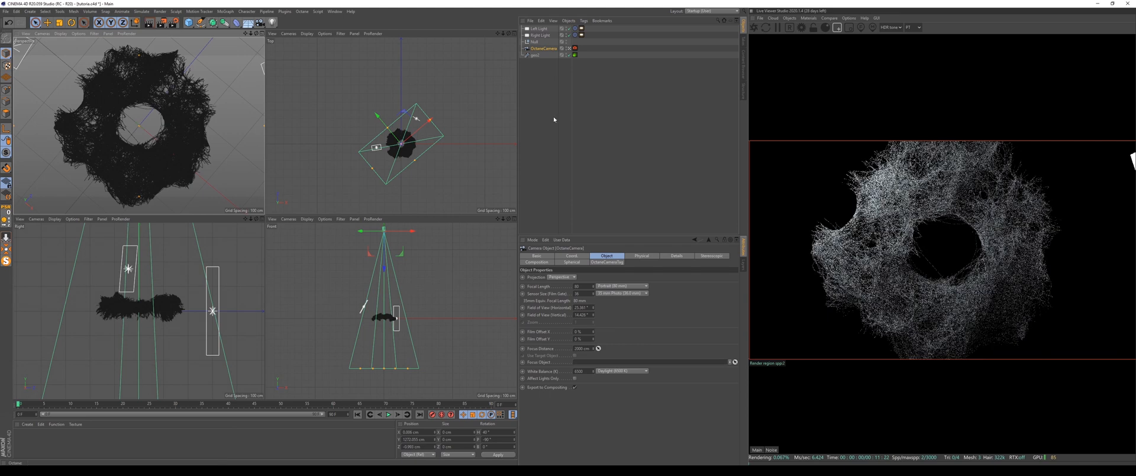
- Center the camera over the ring by setting its X and Z position coordinates to 0
click(538, 71)
click(535, 49)
click(570, 256)
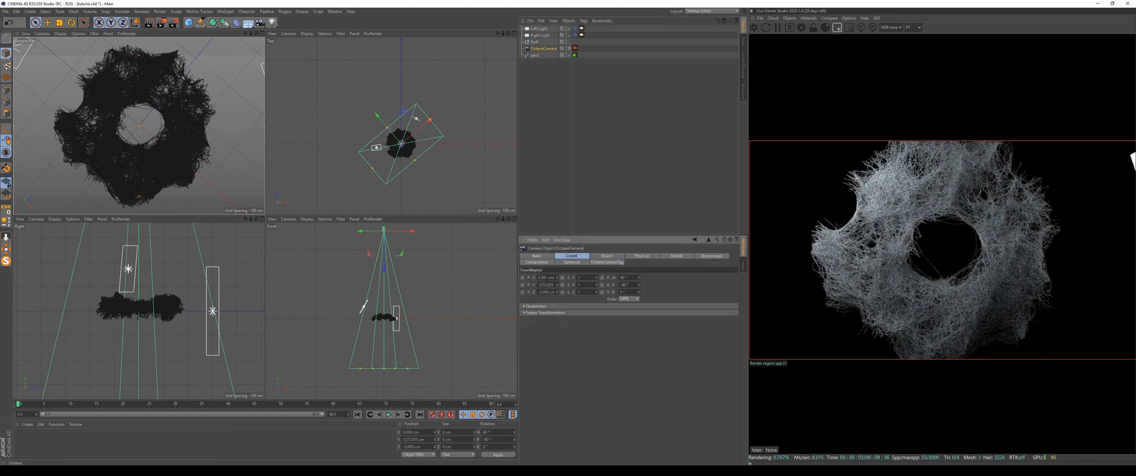
double_click(548, 277)
text(0)
key(Tab)
key(Tab)
text(0)
key(Return)
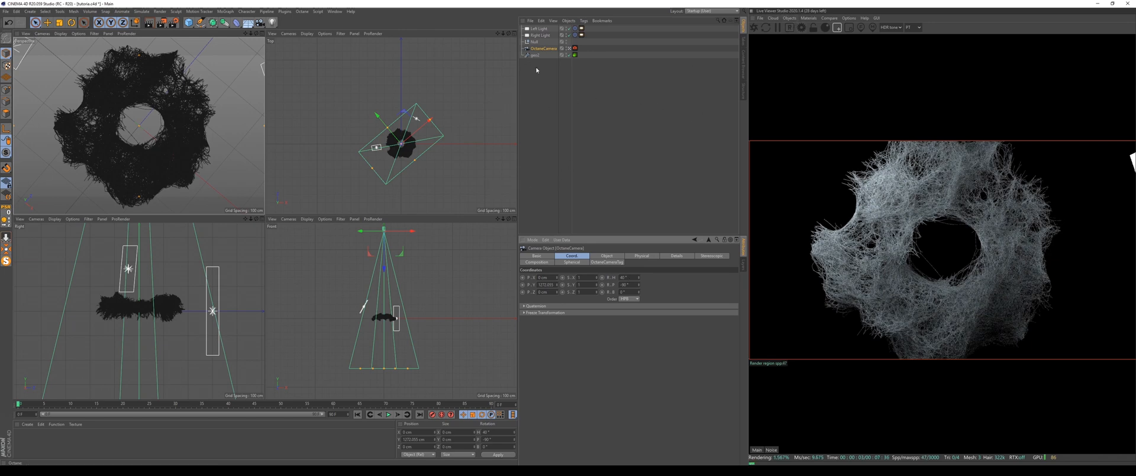
- Turn off camera visibility for the Left Light and Right Light together in their Octane light tags
click(538, 36)
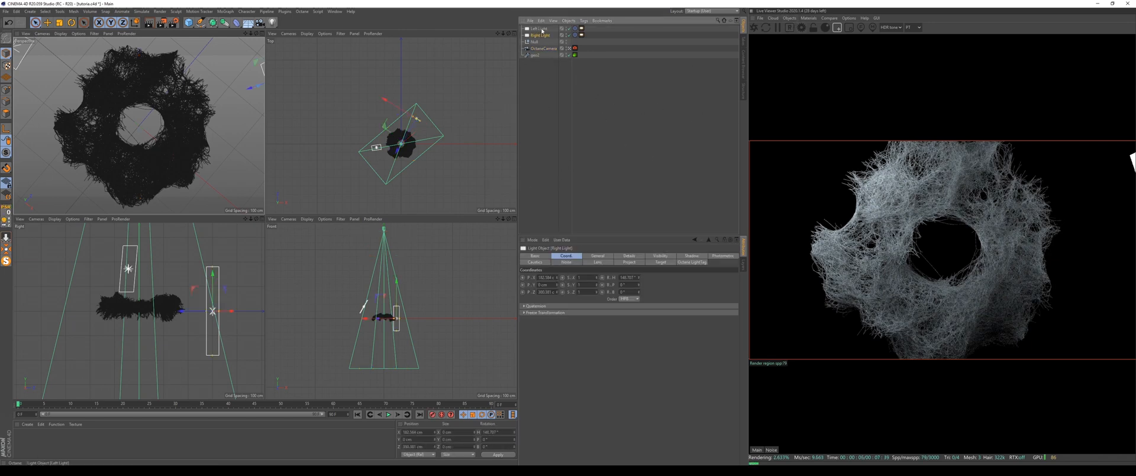
click(582, 29)
ctrl+click(581, 35)
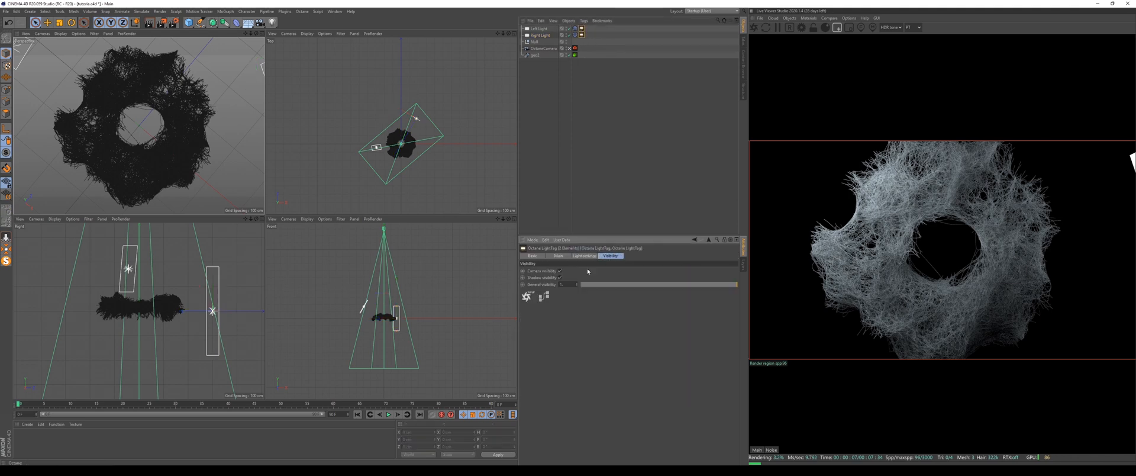
click(713, 221)
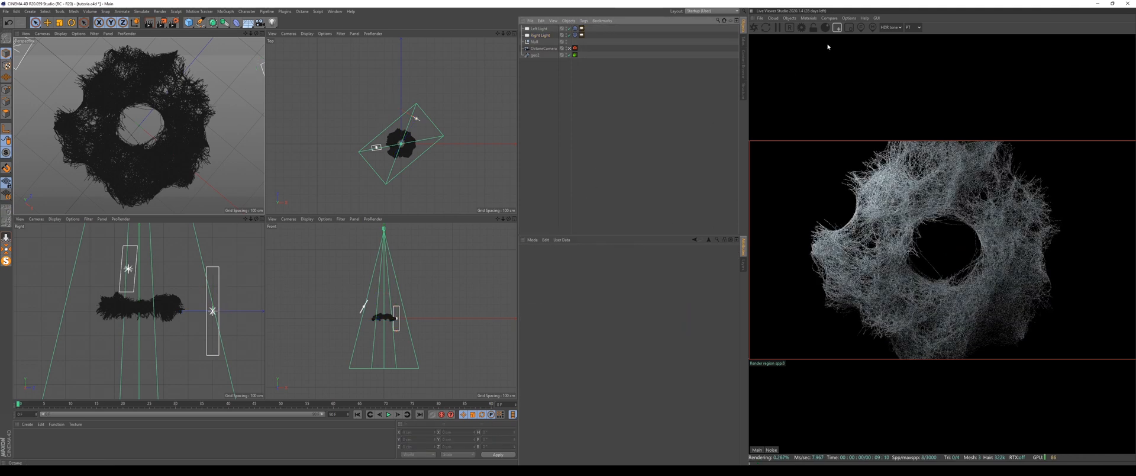
- Create an Octane Glossy material and assign it to the hair ring object
click(809, 18)
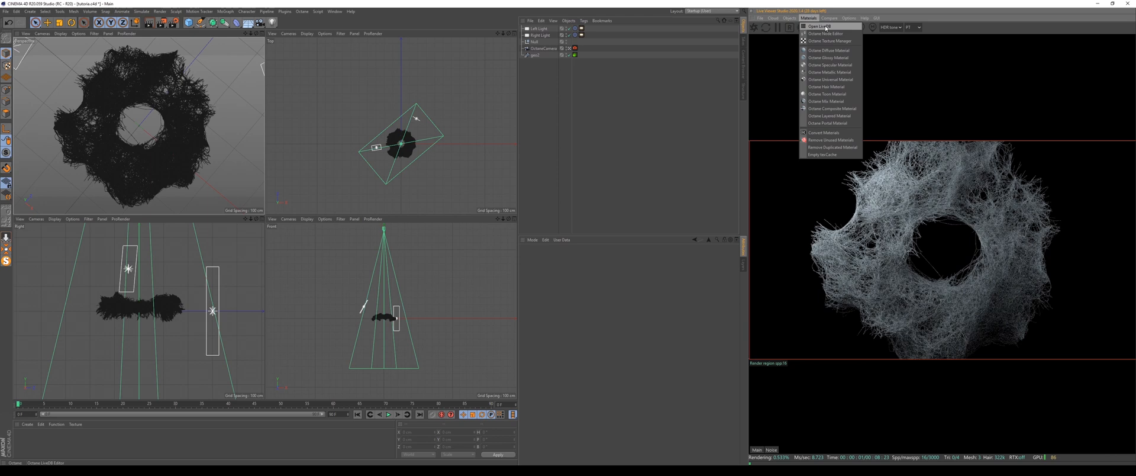
click(829, 57)
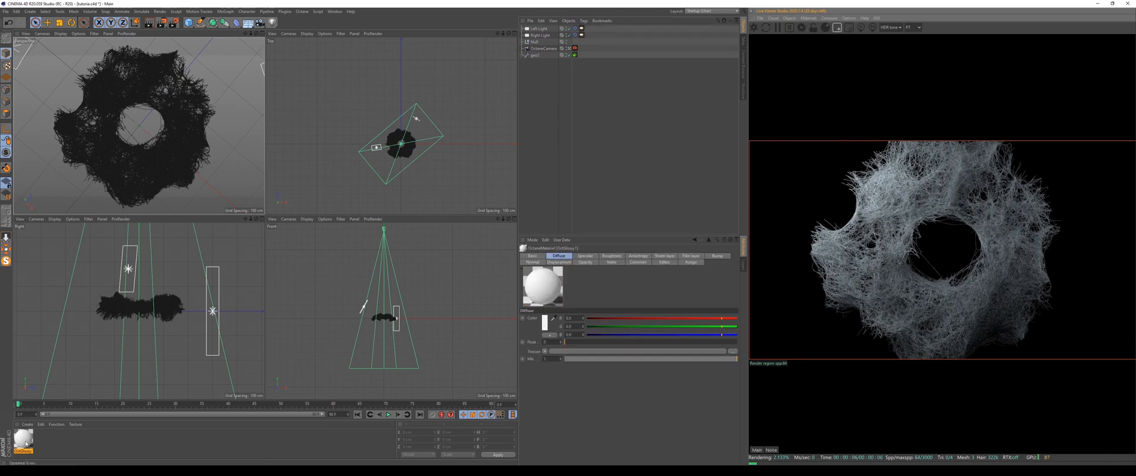
drag(25, 445, 429, 137)
drag(534, 62, 535, 55)
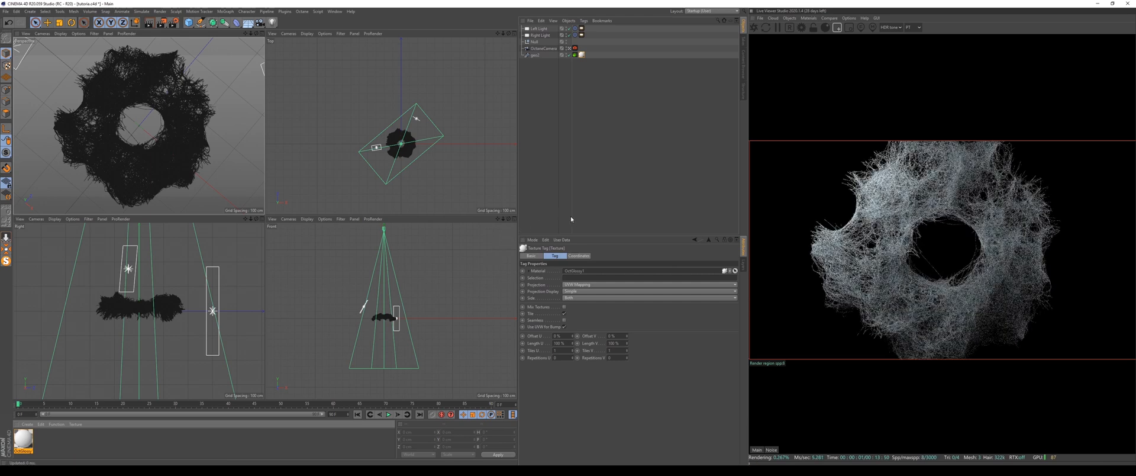
- Open the glossy material for editing and tint its diffuse color a light peach orange
double_click(24, 440)
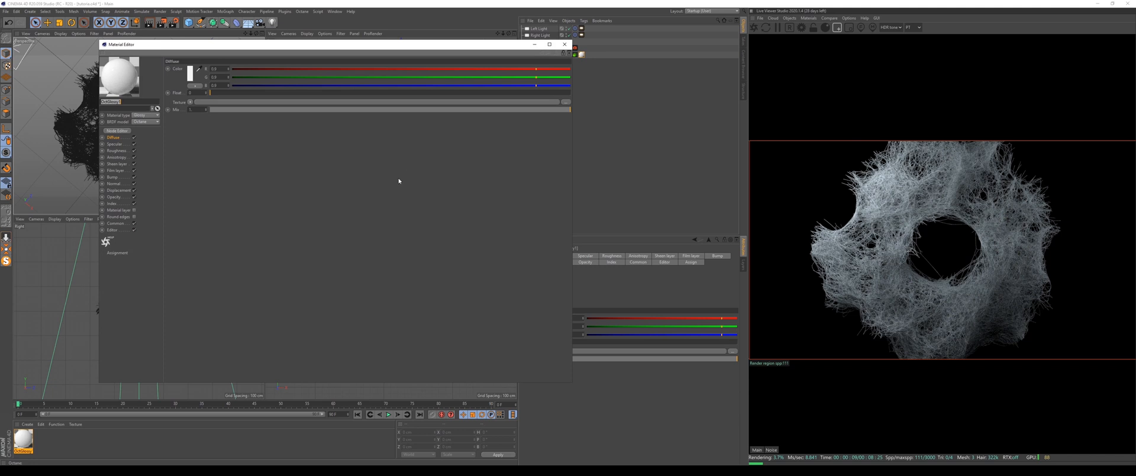
click(116, 150)
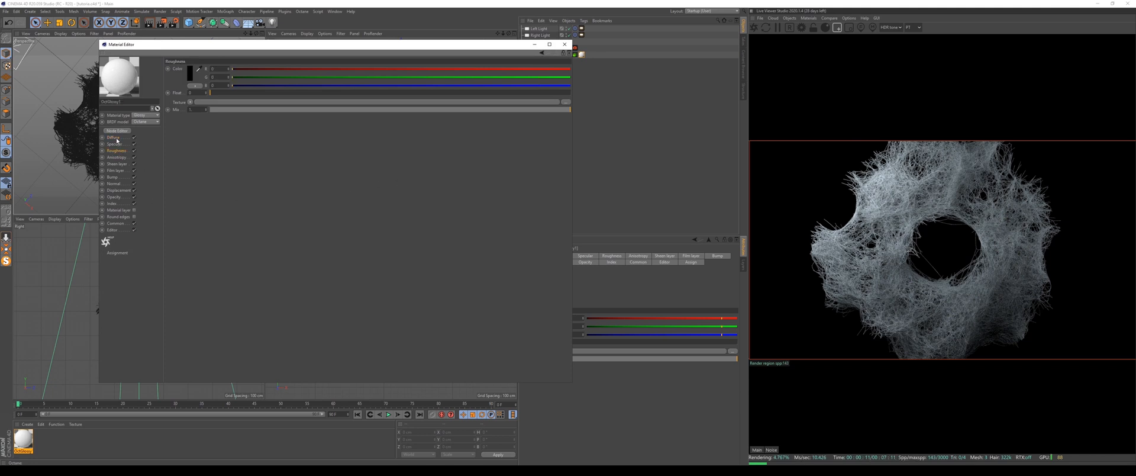
click(114, 138)
click(189, 73)
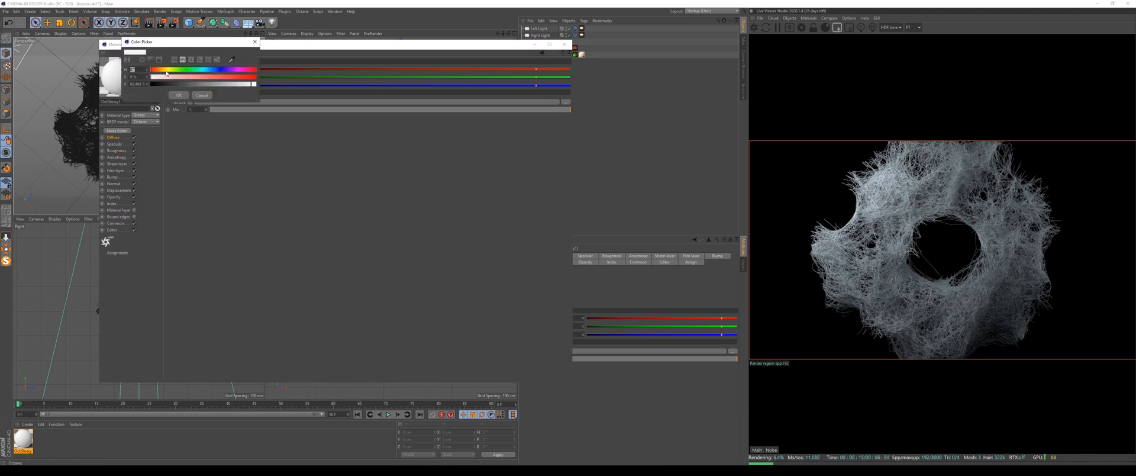
click(162, 72)
drag(161, 72, 182, 78)
click(179, 96)
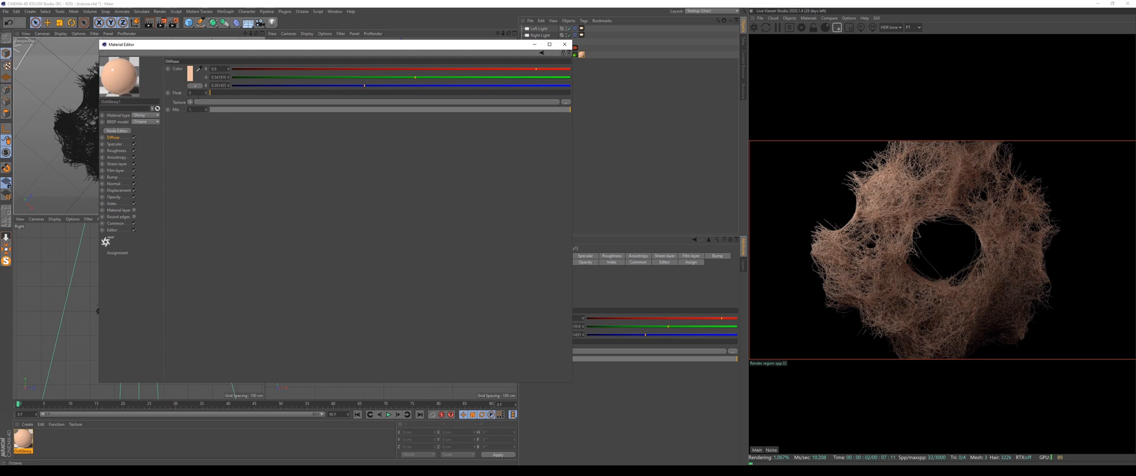
- Reduce the saturation of the material's diffuse color to a pale beige and close the material editor
click(190, 74)
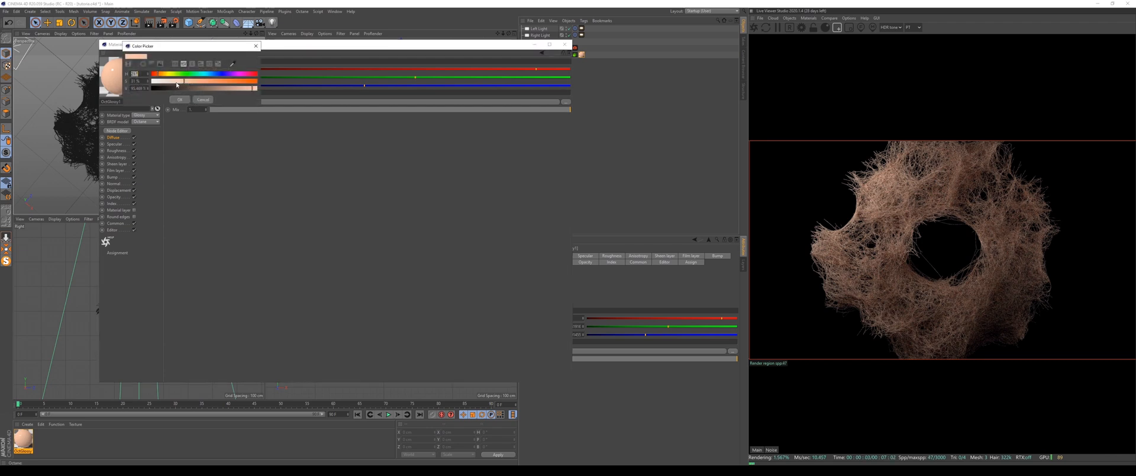
drag(179, 79, 173, 79)
click(179, 96)
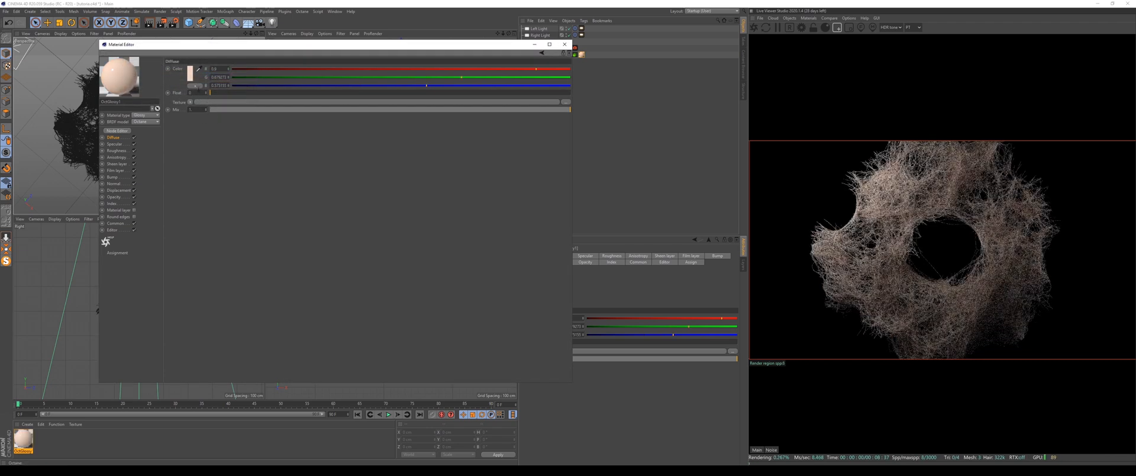
click(191, 77)
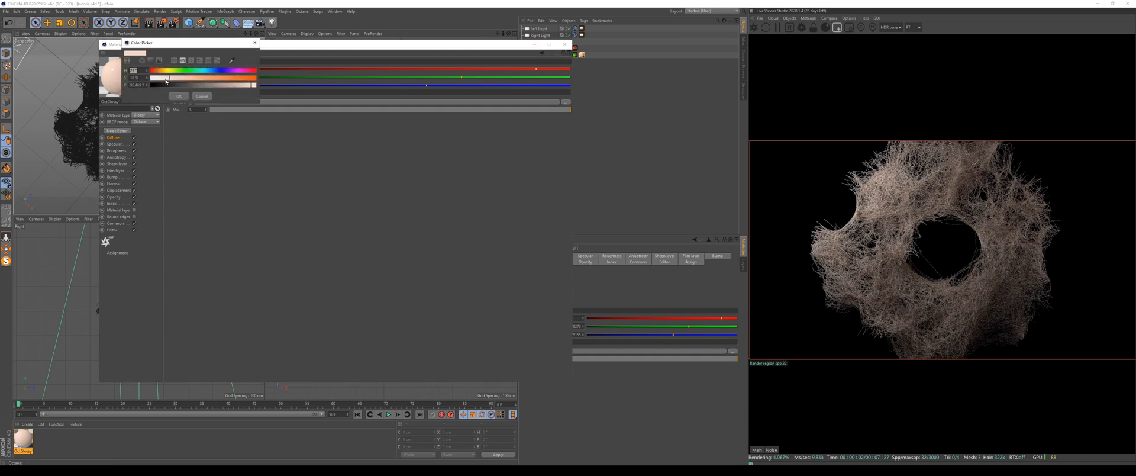
drag(165, 80, 163, 83)
click(180, 97)
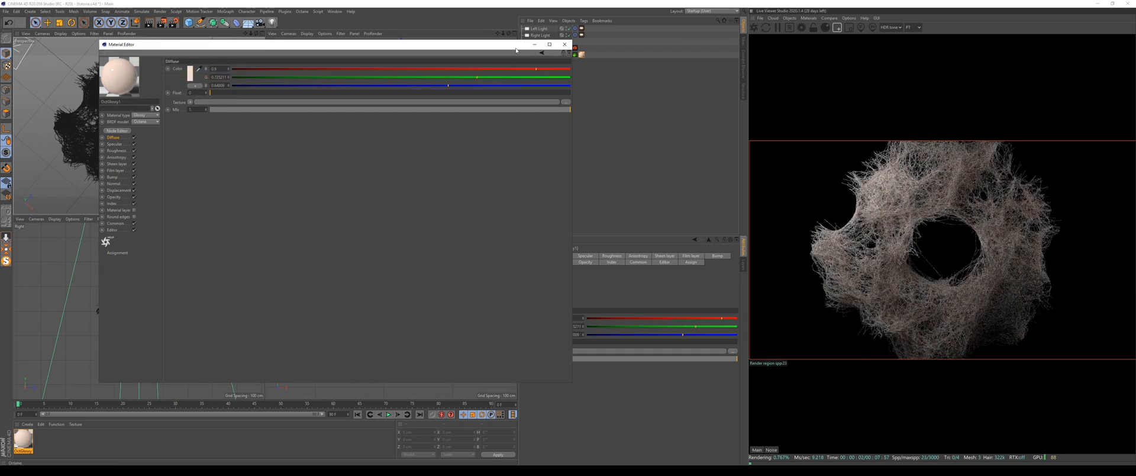
click(565, 43)
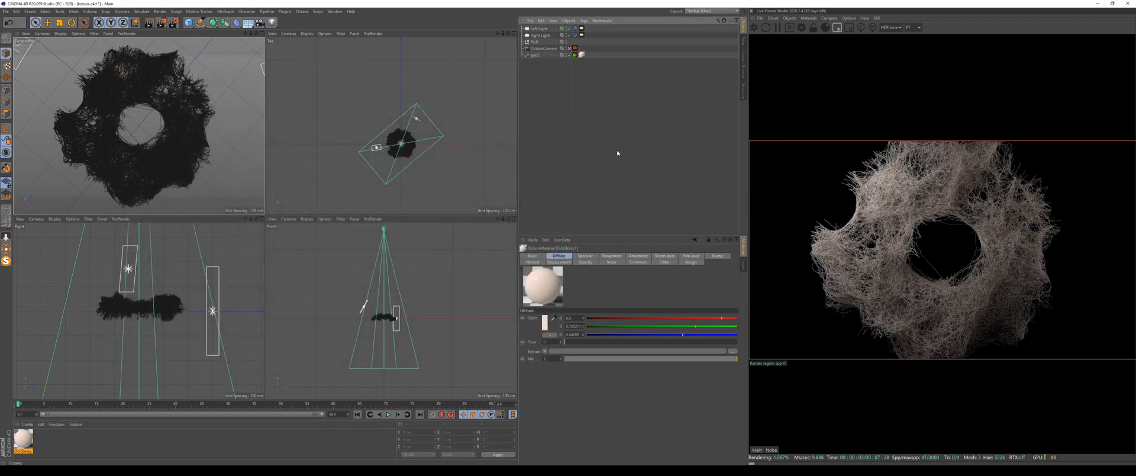
- Enable the spectral AI denoiser in the Octane camera tag's camera imager settings
click(575, 48)
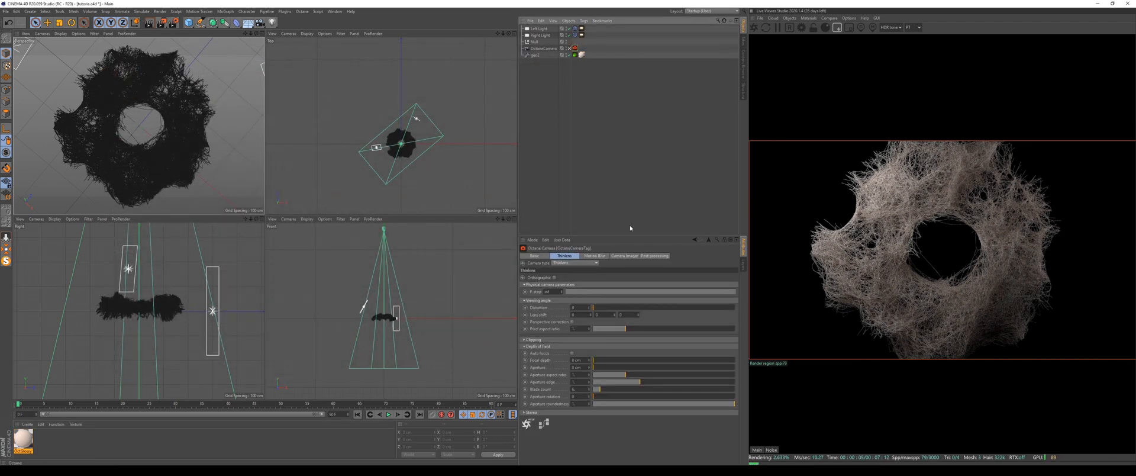
click(632, 253)
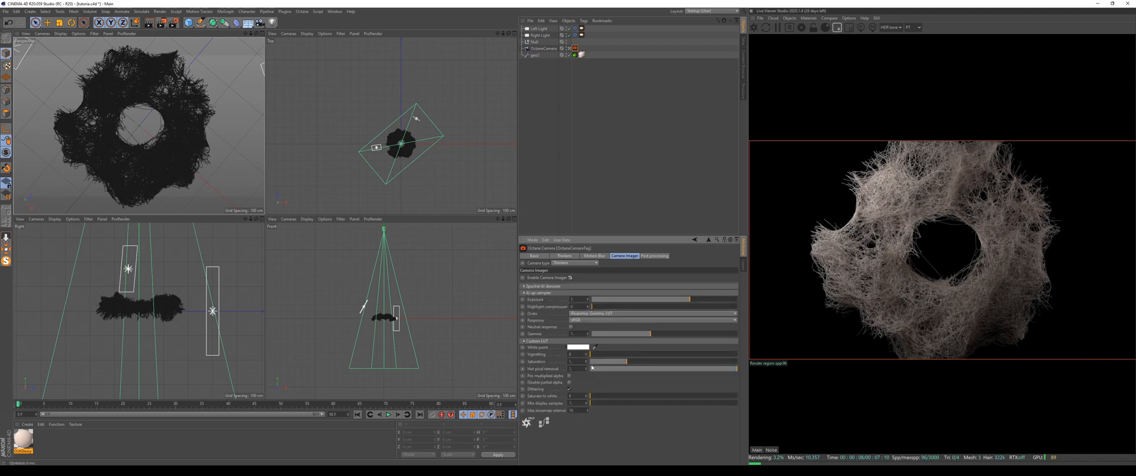
click(555, 287)
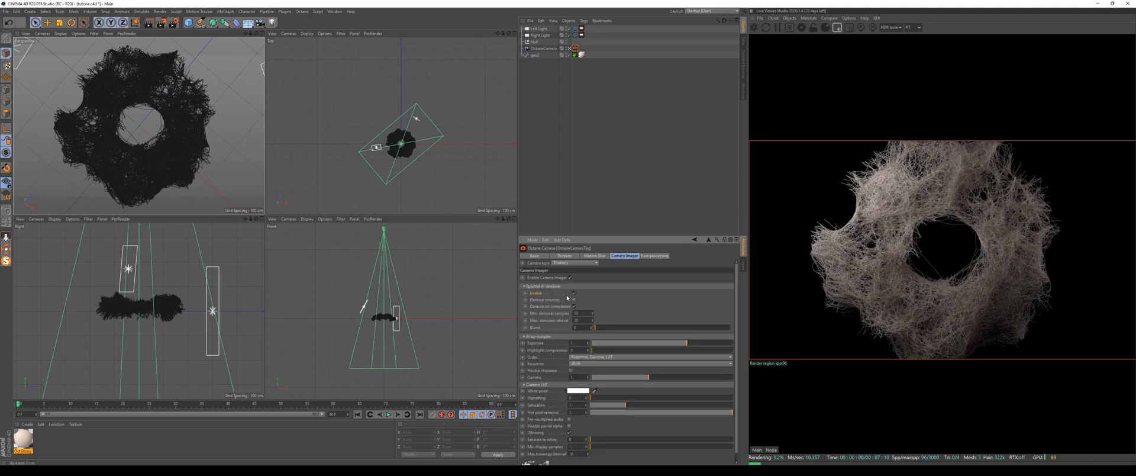
click(539, 286)
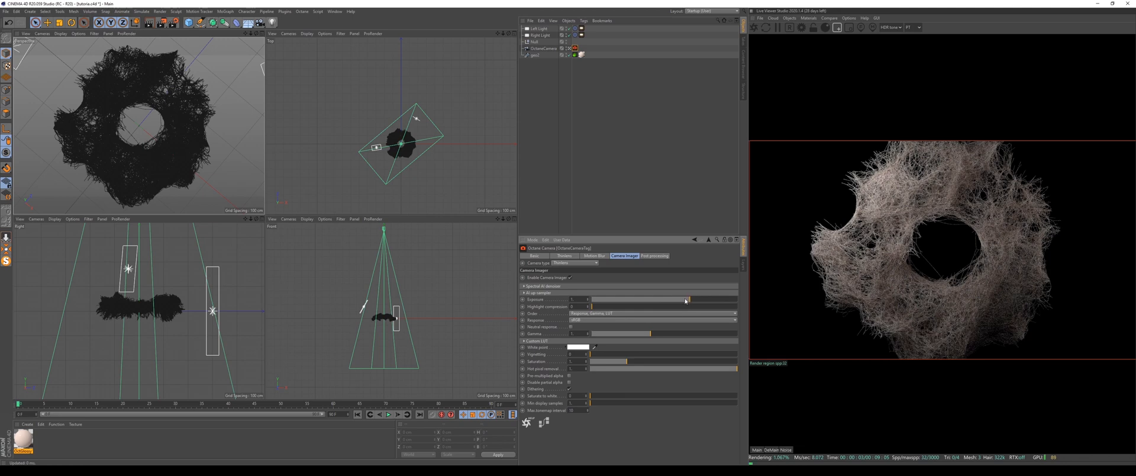
- Slightly lower the exposure and raise the gamma in the Octane camera's imager settings
drag(686, 301, 678, 300)
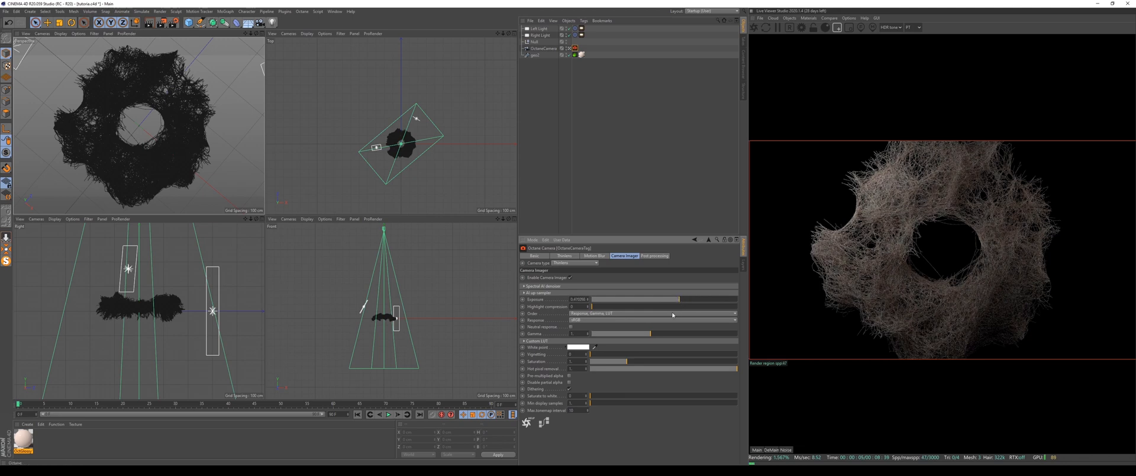
drag(655, 334, 660, 335)
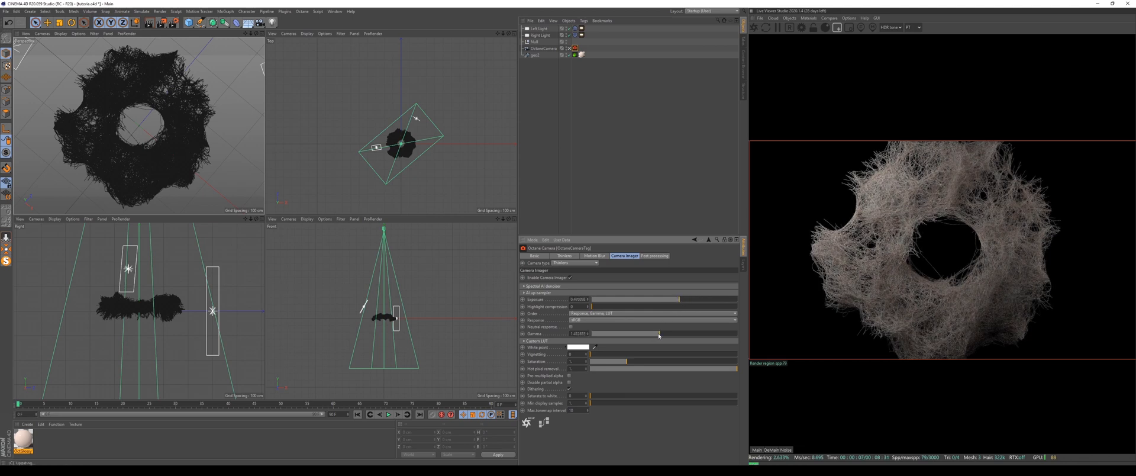
drag(681, 303, 683, 303)
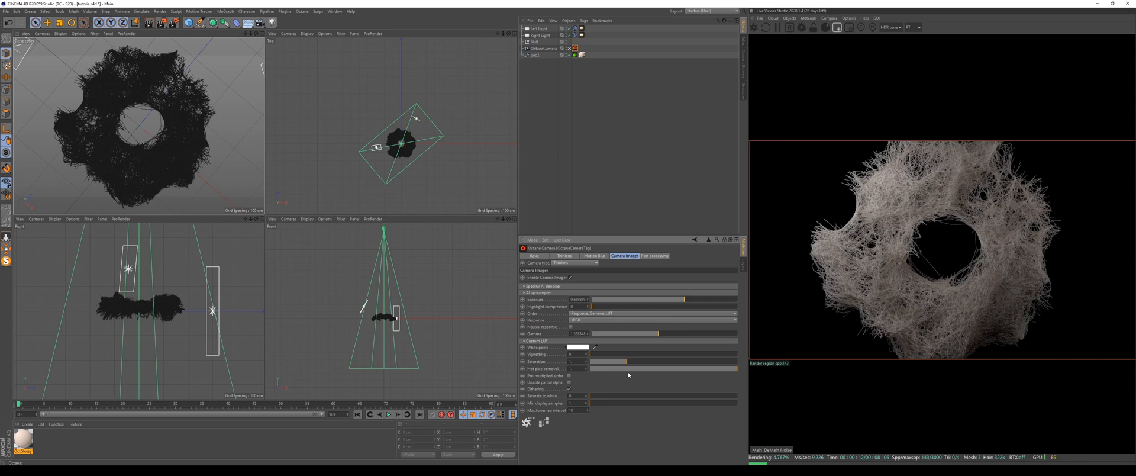
- Lower the Octane camera's hot pixel removal to about 0.65
click(693, 369)
drag(693, 371, 684, 369)
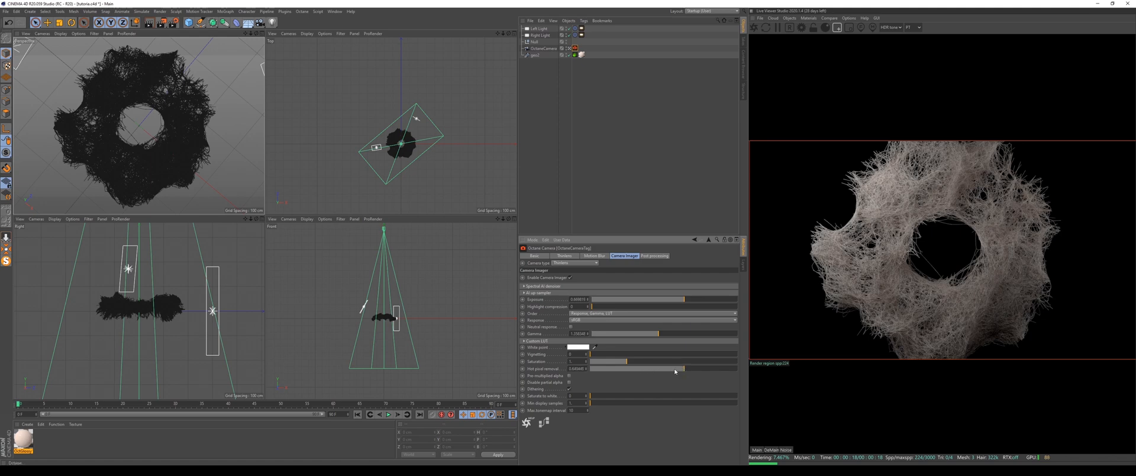
click(686, 370)
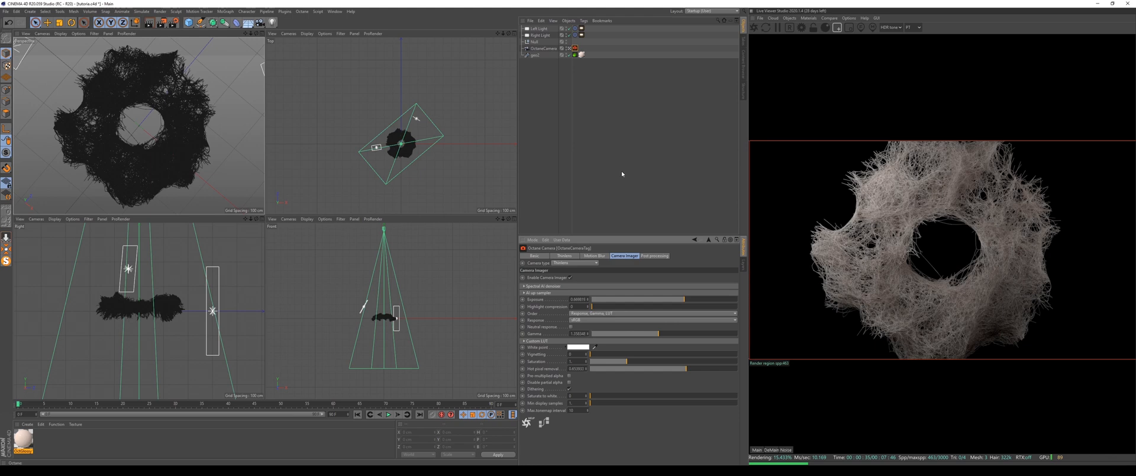
- Turn on the alpha channel in the Octane kernel settings for a transparent background
click(802, 27)
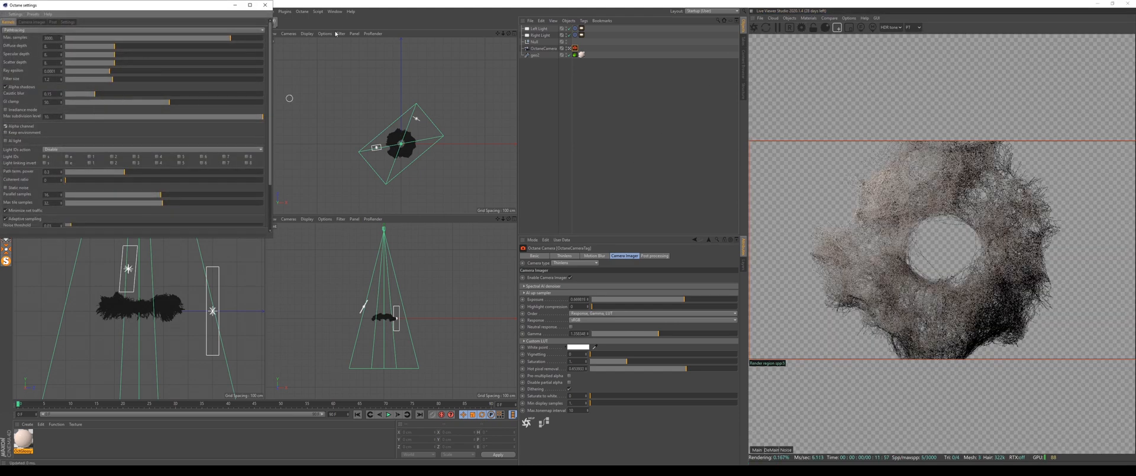
click(265, 5)
- Set the regular image output format to PNG in the render settings and save
click(174, 23)
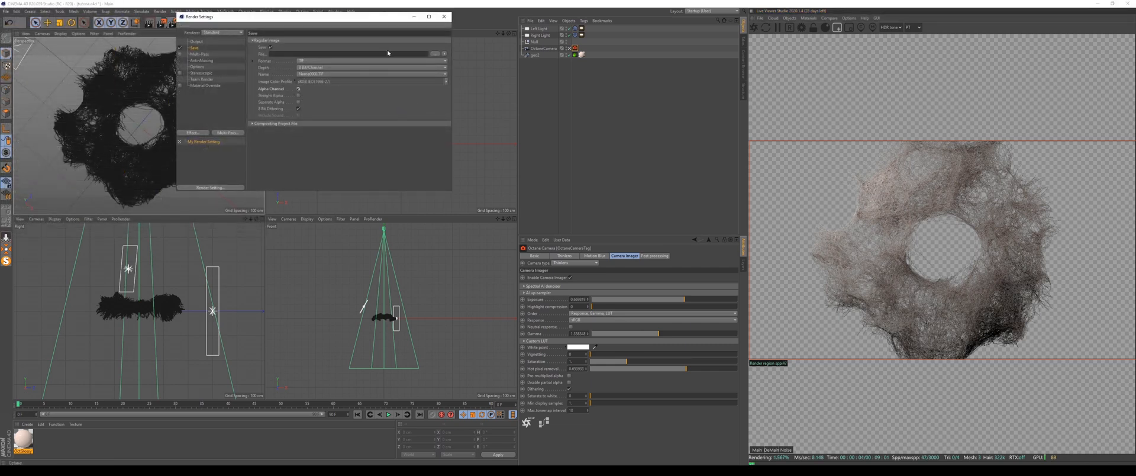
click(360, 60)
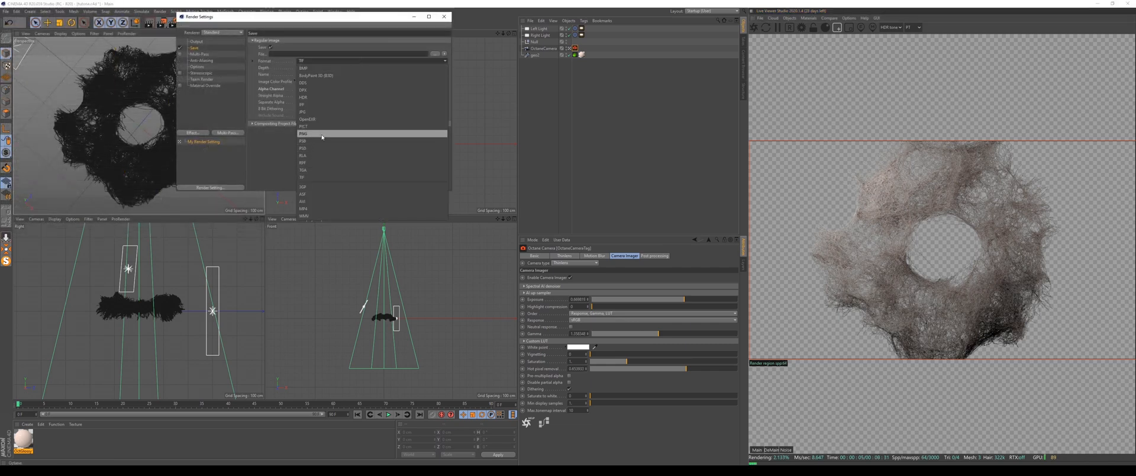
click(367, 135)
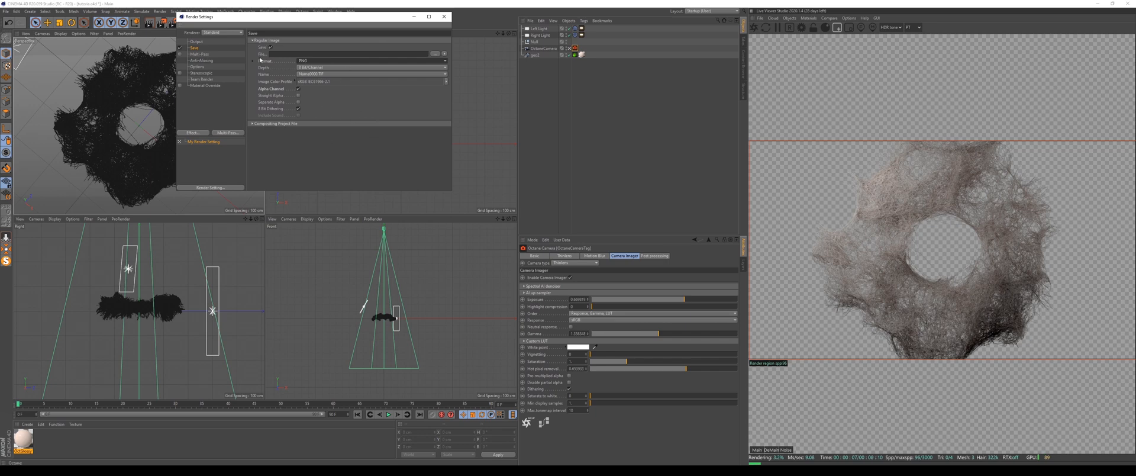
click(444, 17)
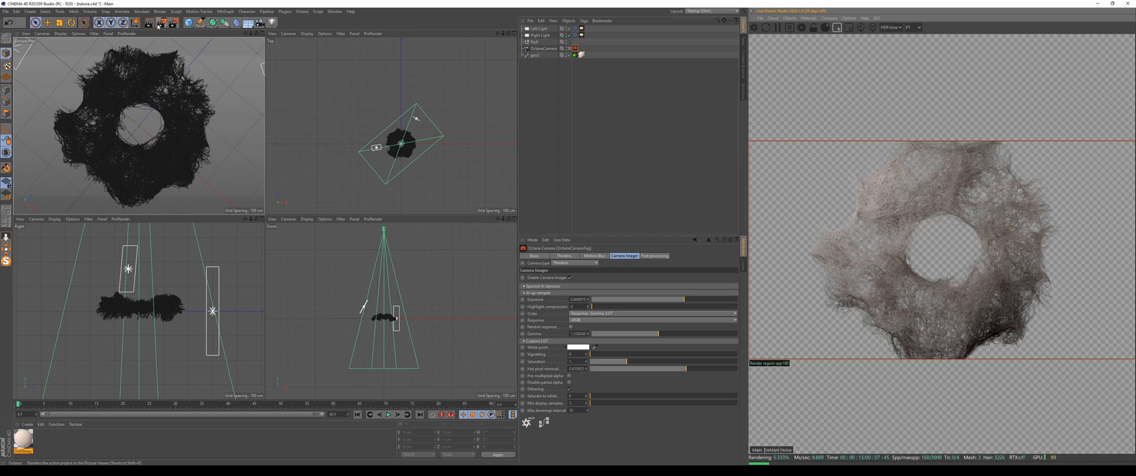
key(ctrl+s)
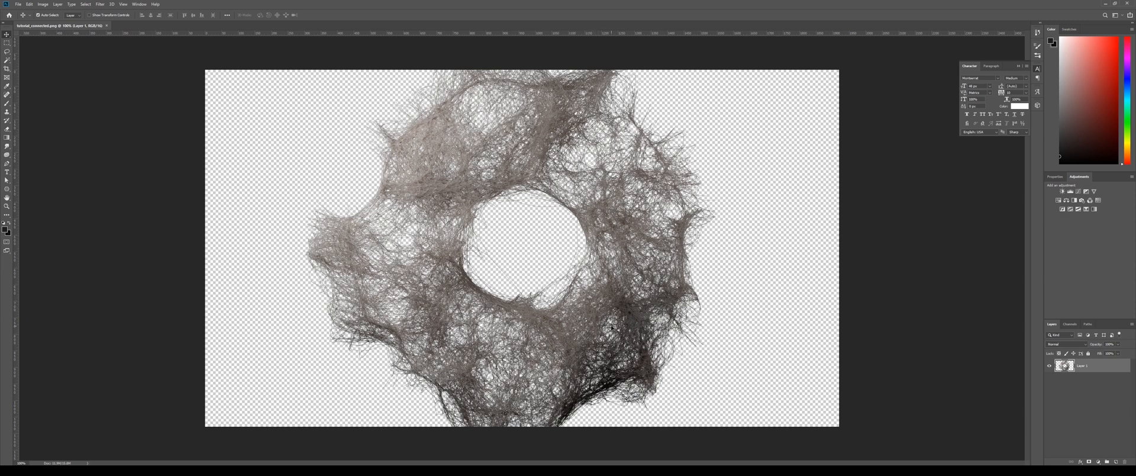
- In Photoshop, add a new layer filled with near-black to tutorial_connected.png and place it beneath the hair ring layer
click(1086, 410)
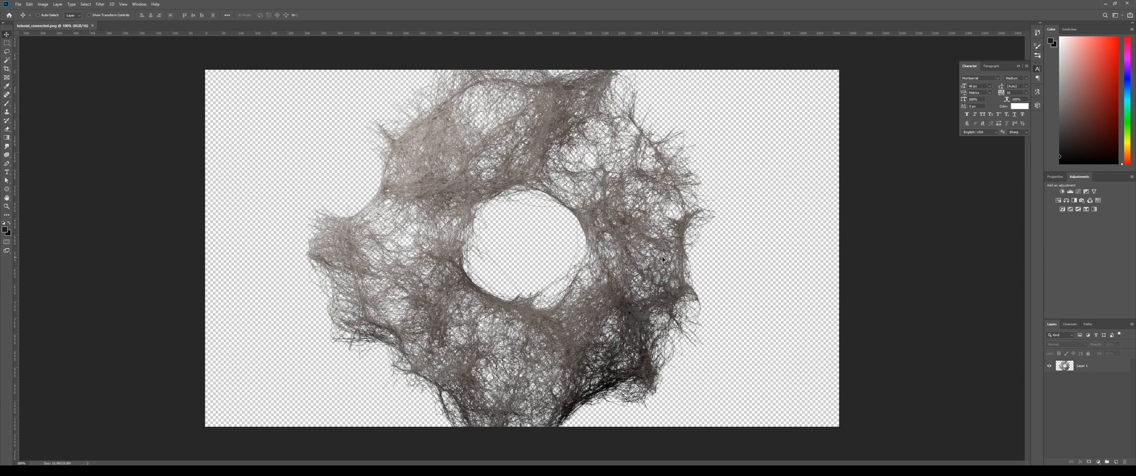
key(ctrl+shift+n)
key(Return)
key(alt+BackSpace)
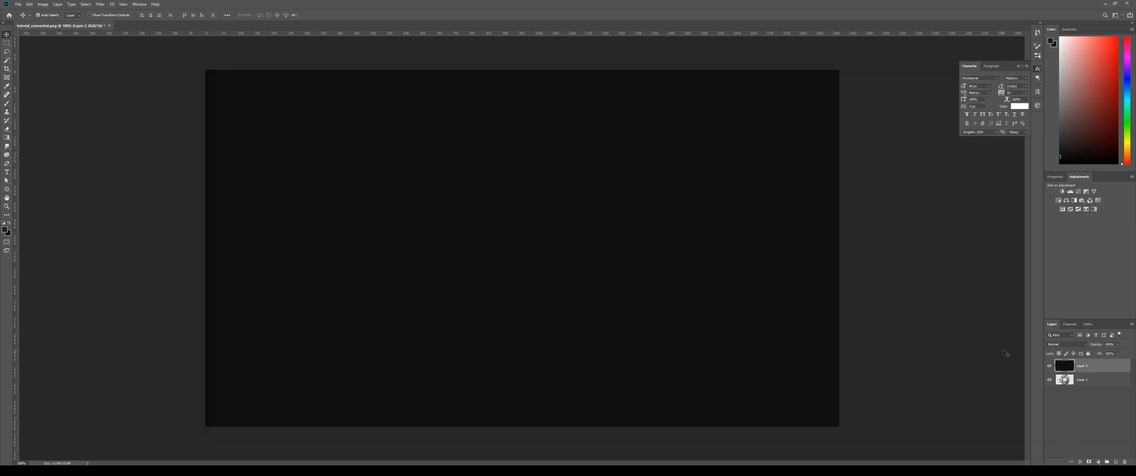
drag(1088, 362, 1087, 429)
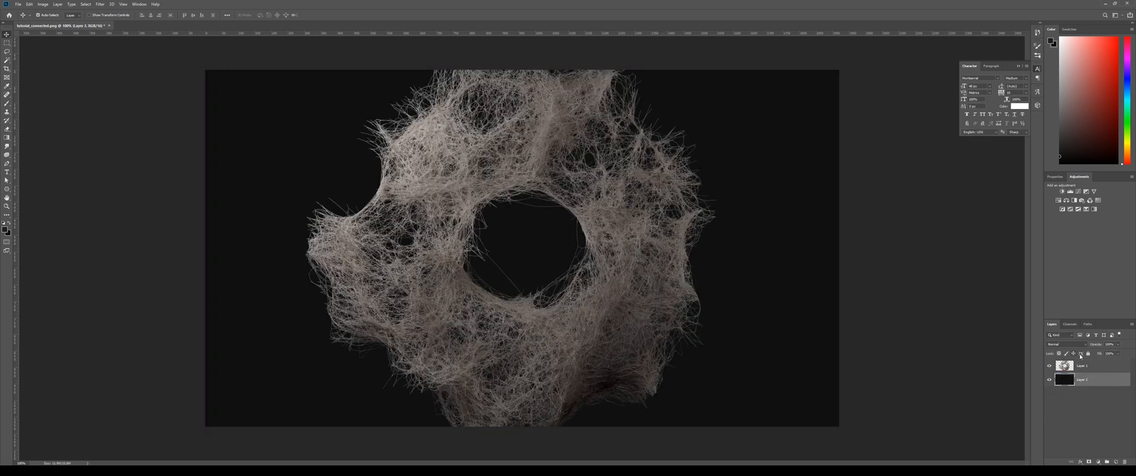
- Convert the hair ring layer to a smart object
click(1099, 369)
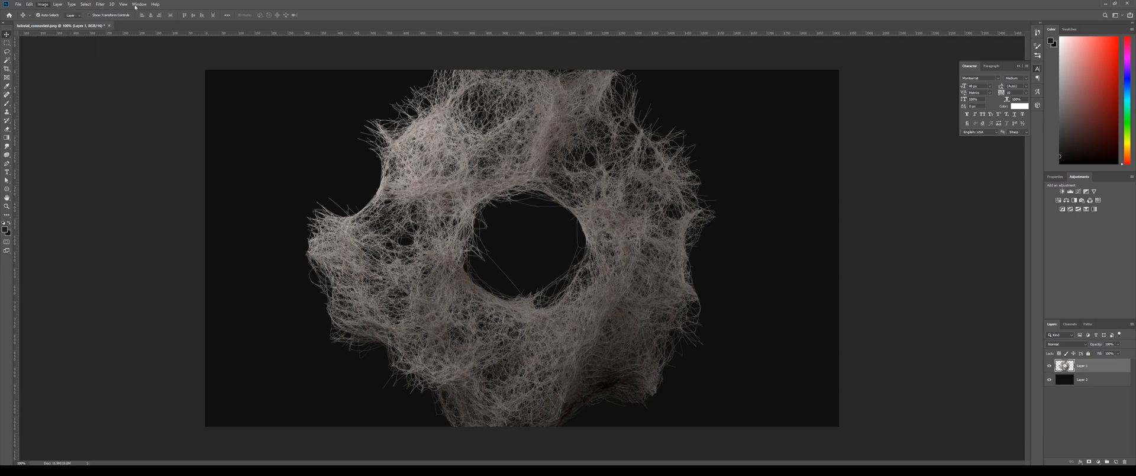
click(71, 4)
click(800, 329)
click(57, 4)
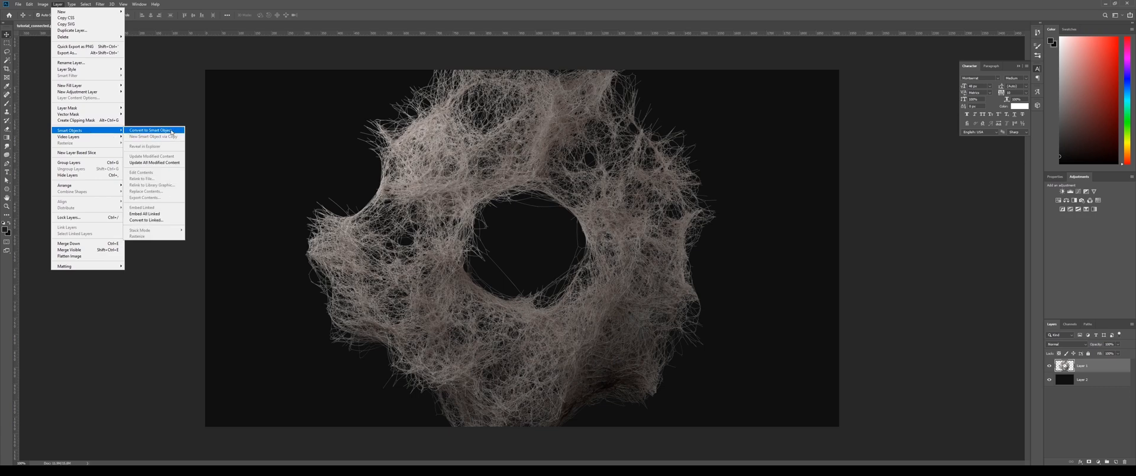
click(151, 130)
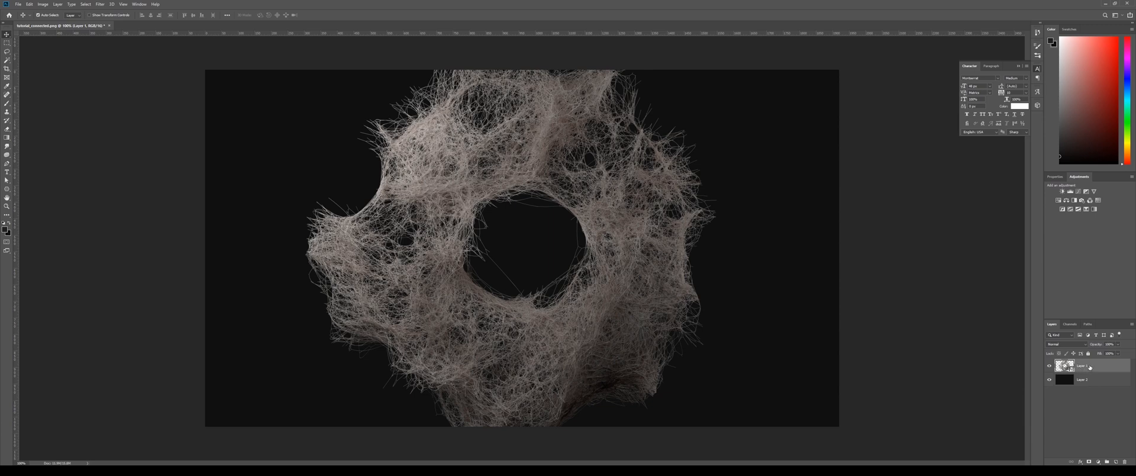
- Open the Camera Raw filter on the hair ring layer with a side-by-side before/after view and show the Basic adjustments
click(100, 4)
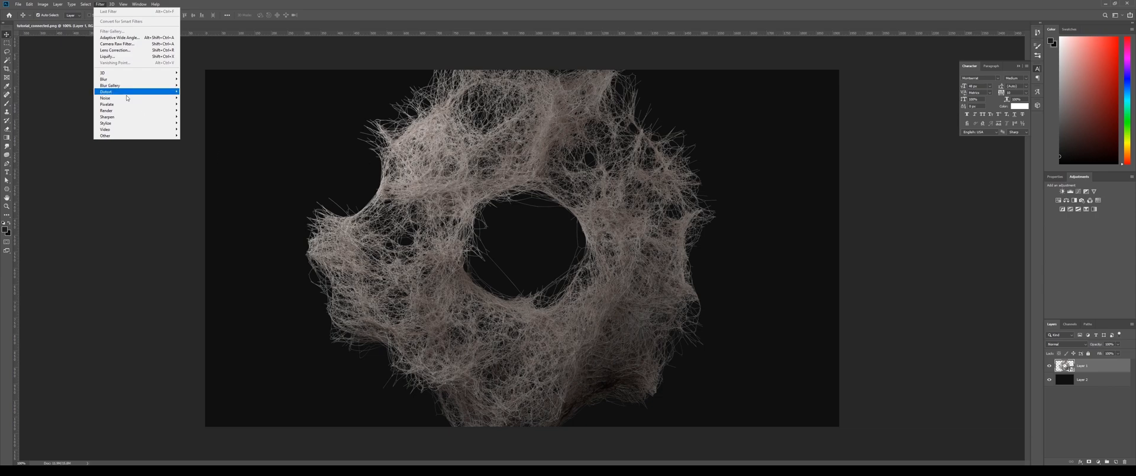
click(129, 45)
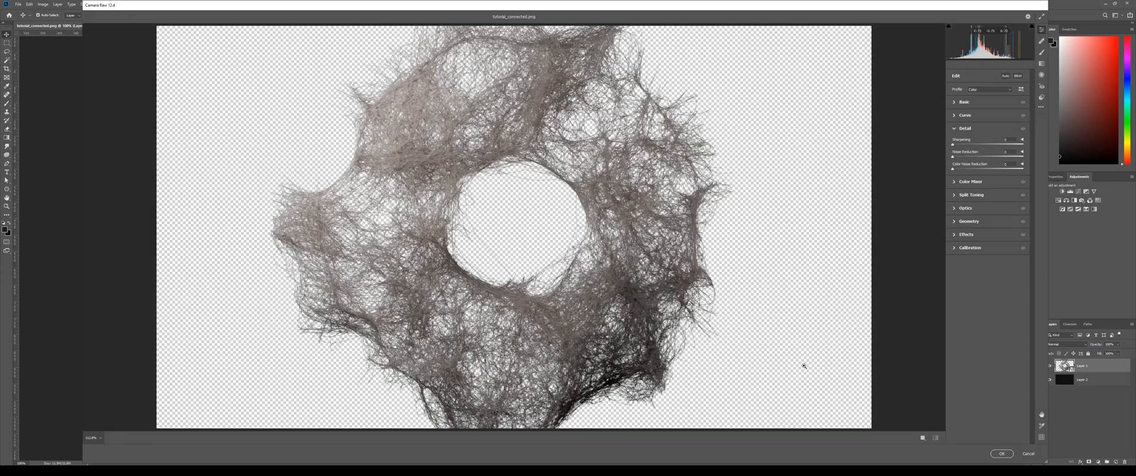
click(923, 437)
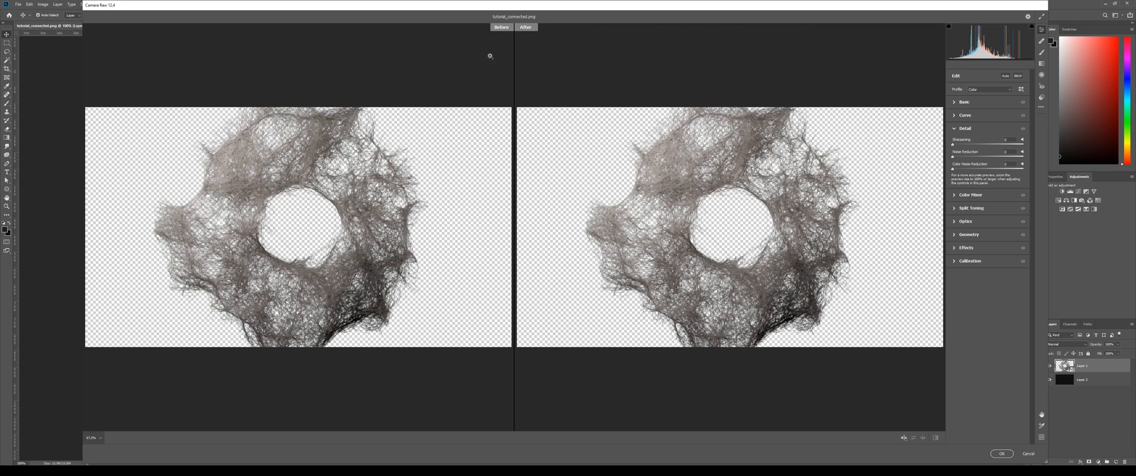
click(954, 103)
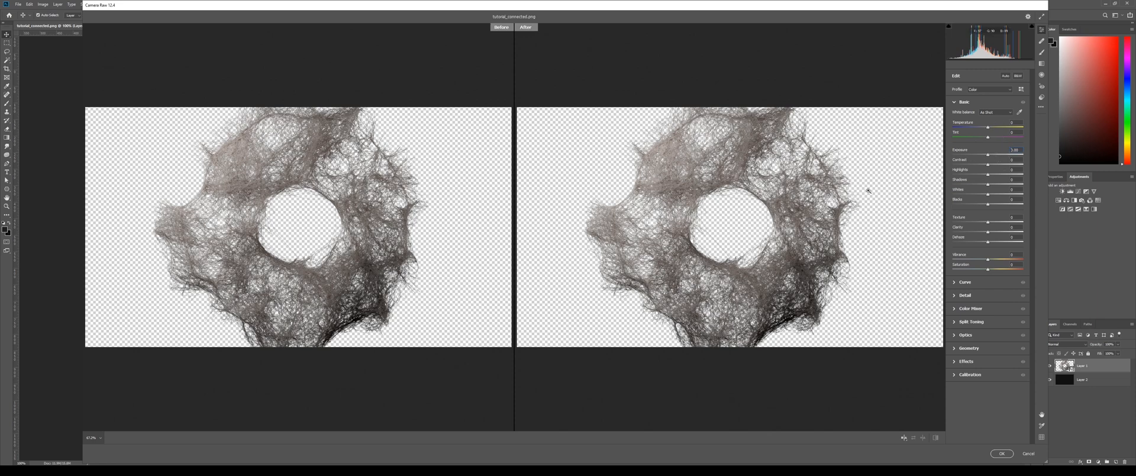
- Slightly raise the exposure and contrast of the hair ring in the Camera Raw filter
drag(988, 156, 990, 158)
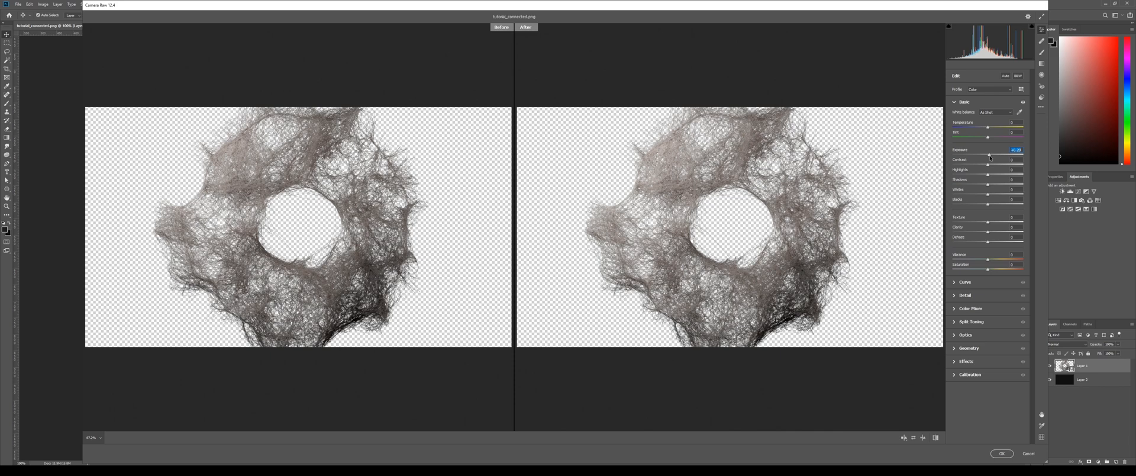
drag(989, 165, 992, 167)
drag(991, 156, 990, 156)
drag(991, 166, 990, 166)
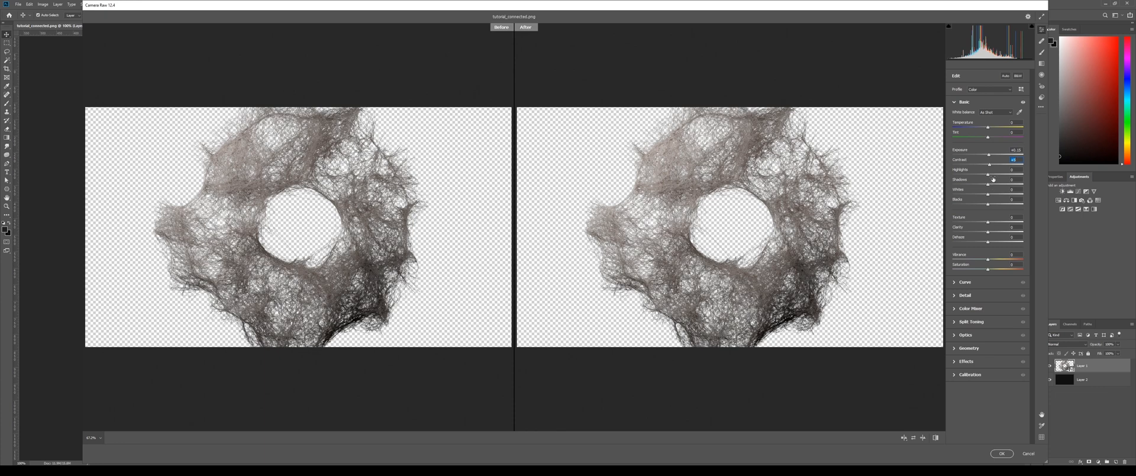
- Fine-tune the tone and vibrance, add light sharpening, and apply the Camera Raw filter to the hair ring
drag(988, 177, 983, 193)
click(1017, 217)
drag(988, 259, 992, 261)
click(959, 296)
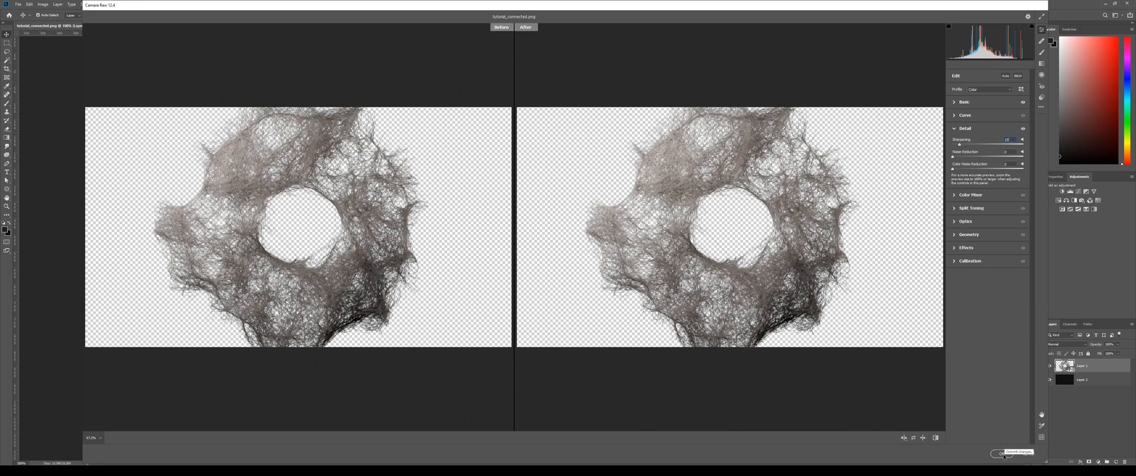
click(958, 249)
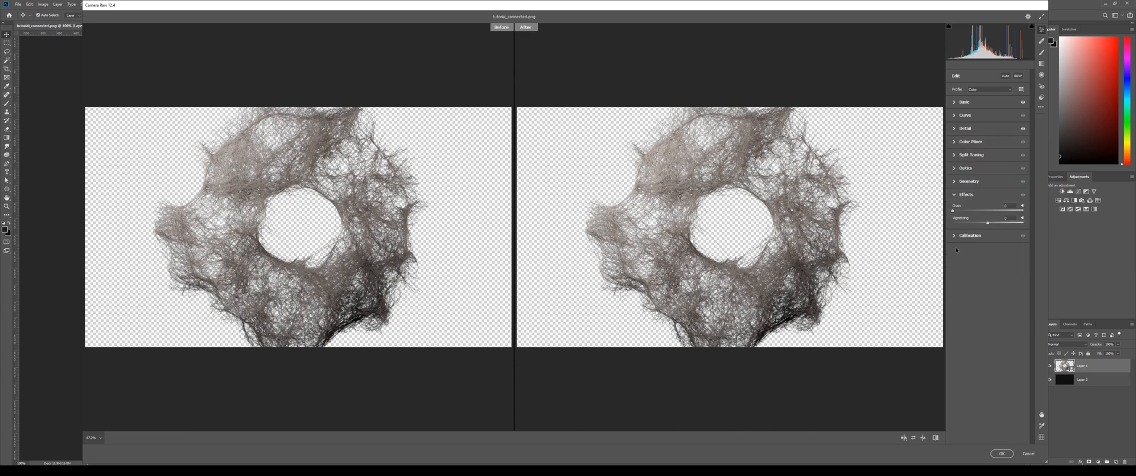
click(1002, 453)
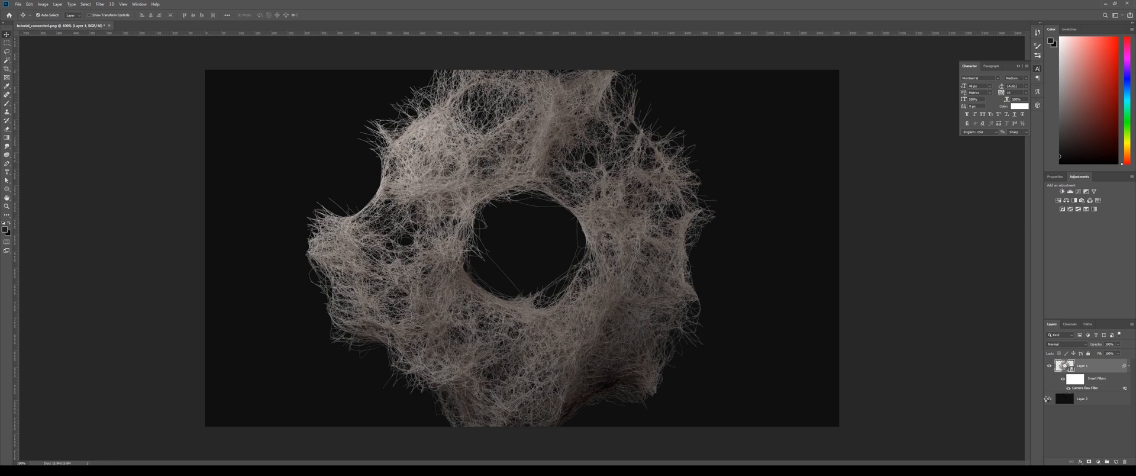
- Apply a Color Balance adjustment to the hair ring layer, shifting its highlights slightly toward blue and cyan
click(42, 4)
mouse_move(65, 21)
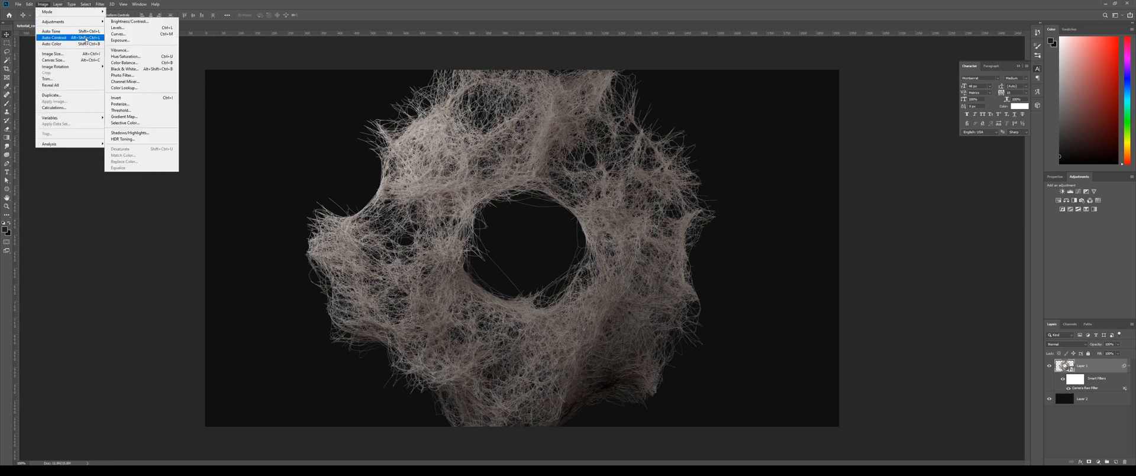
click(140, 63)
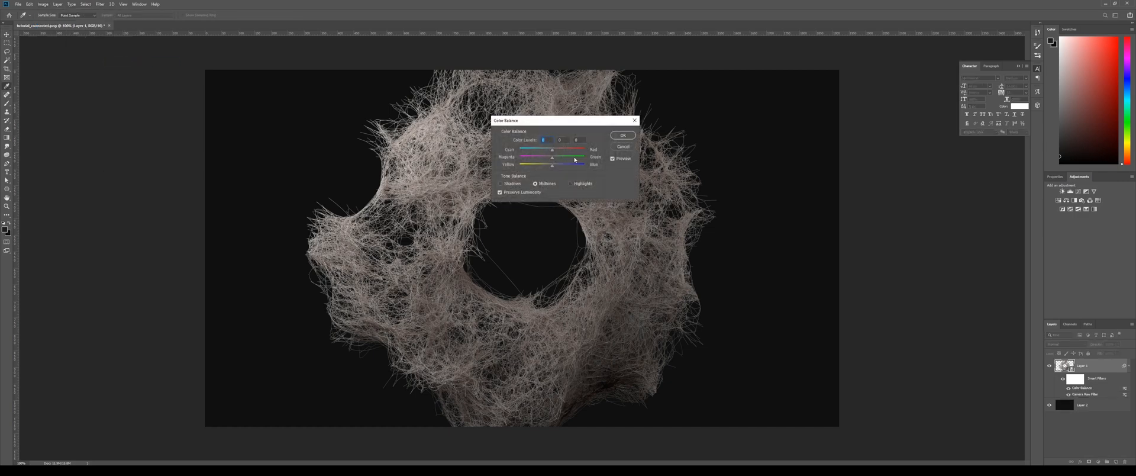
drag(559, 122, 769, 222)
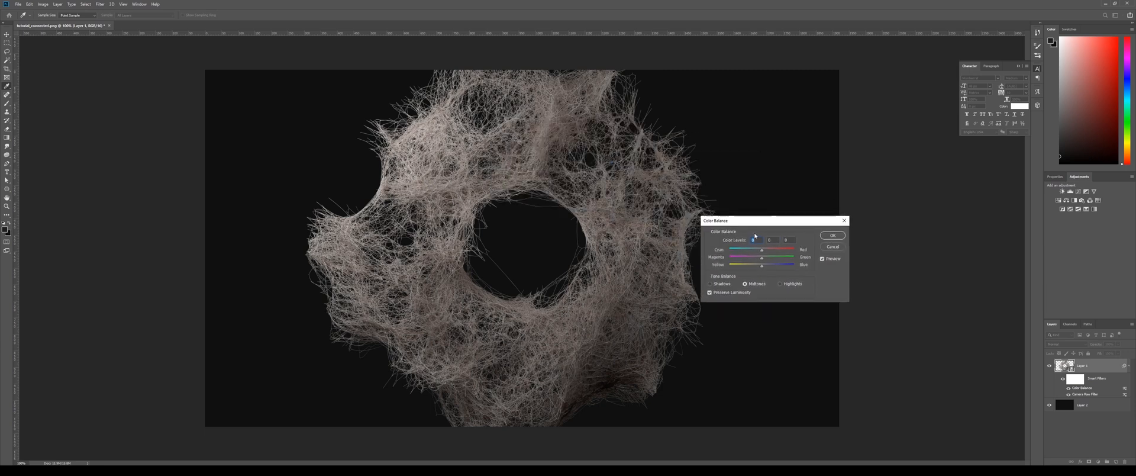
click(781, 284)
drag(762, 269, 766, 268)
click(760, 250)
click(833, 235)
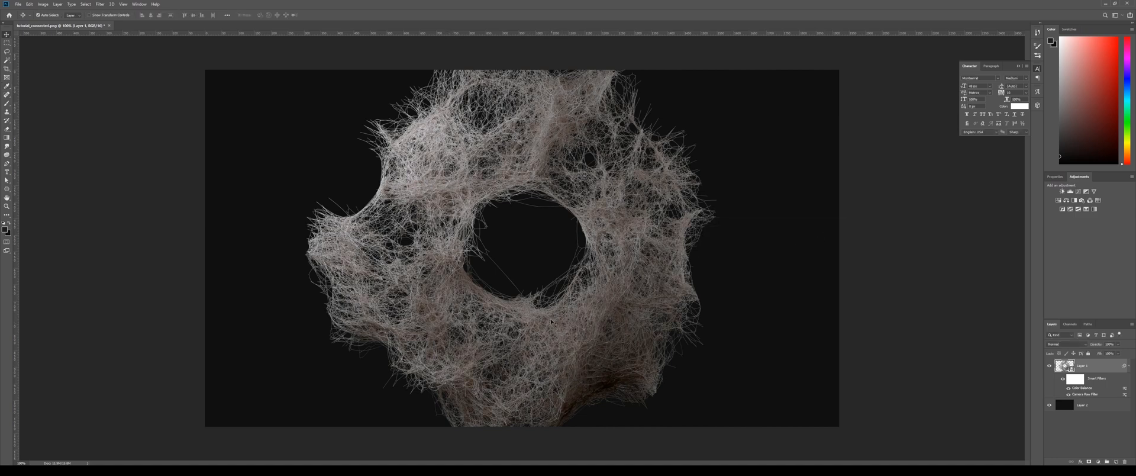